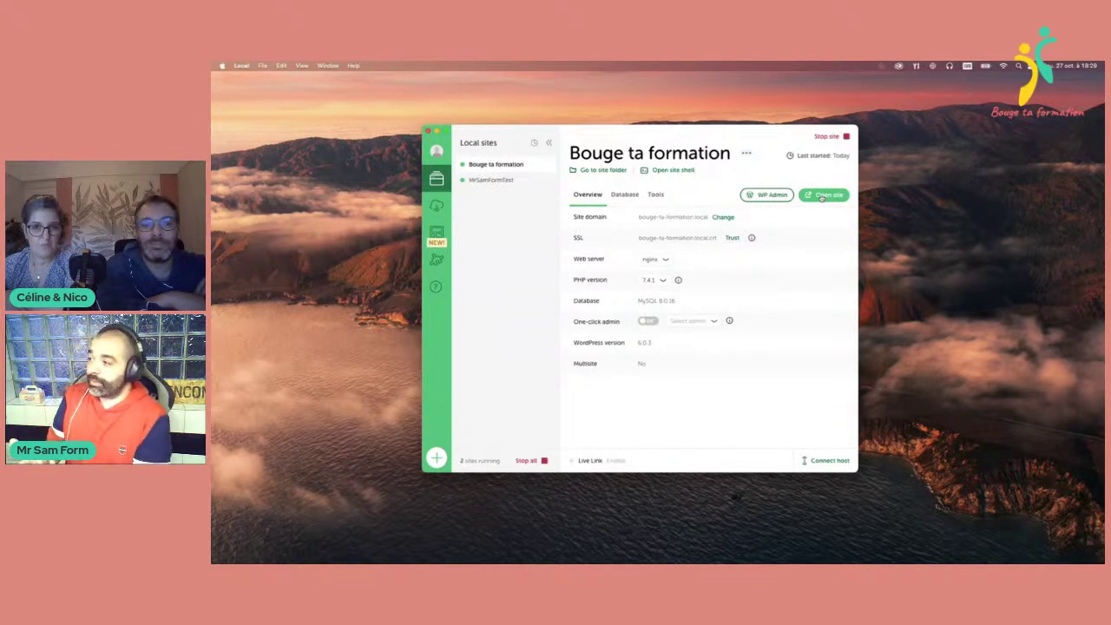
- View the Bouge ta formation site's home page, examining its title, menu link and sample post, and close it
left_click(822, 195)
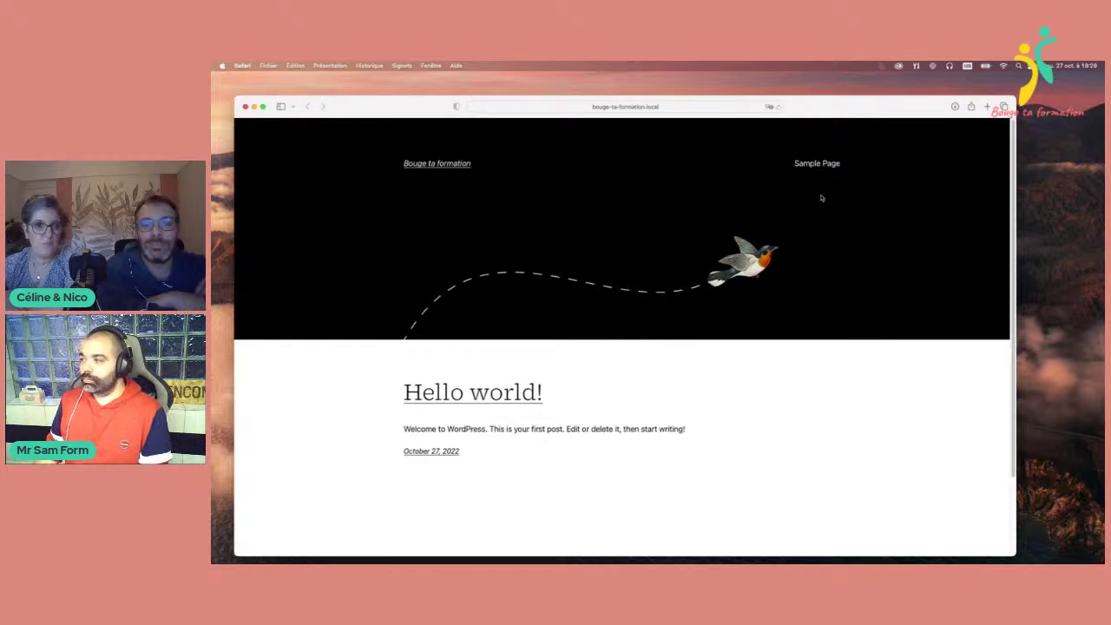
left_click_drag(401, 163, 486, 164)
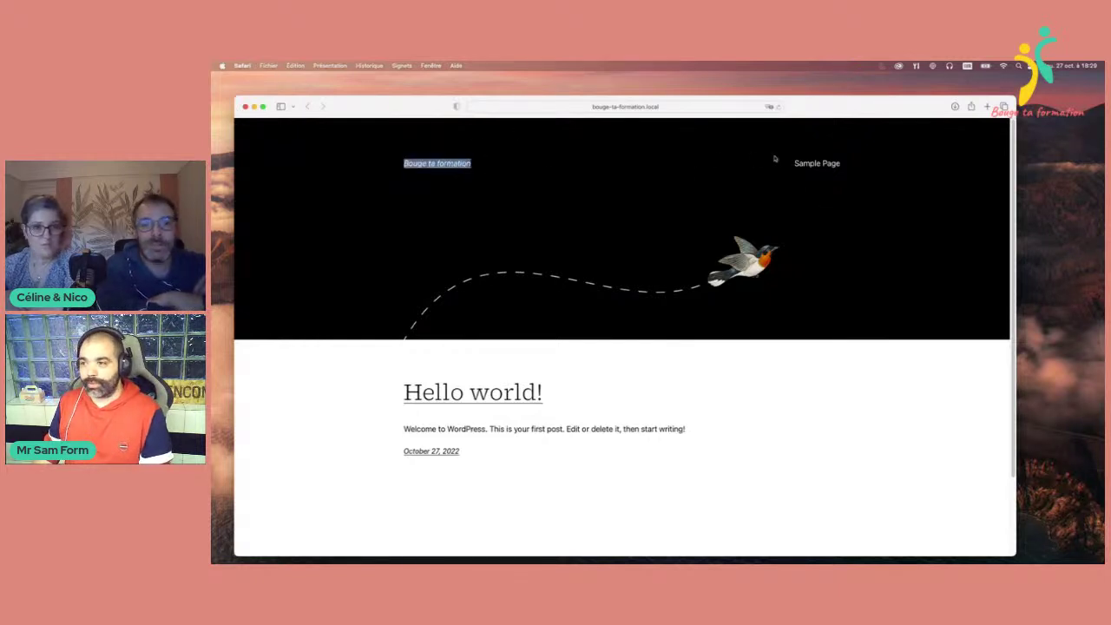
left_click_drag(792, 163, 881, 160)
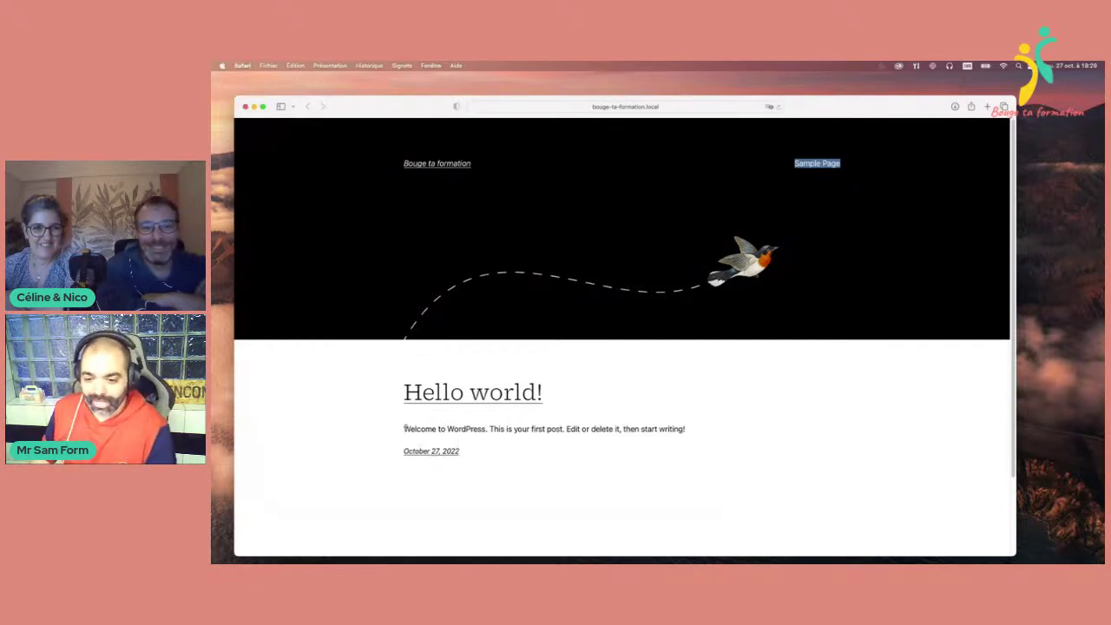
left_click_drag(402, 429, 699, 427)
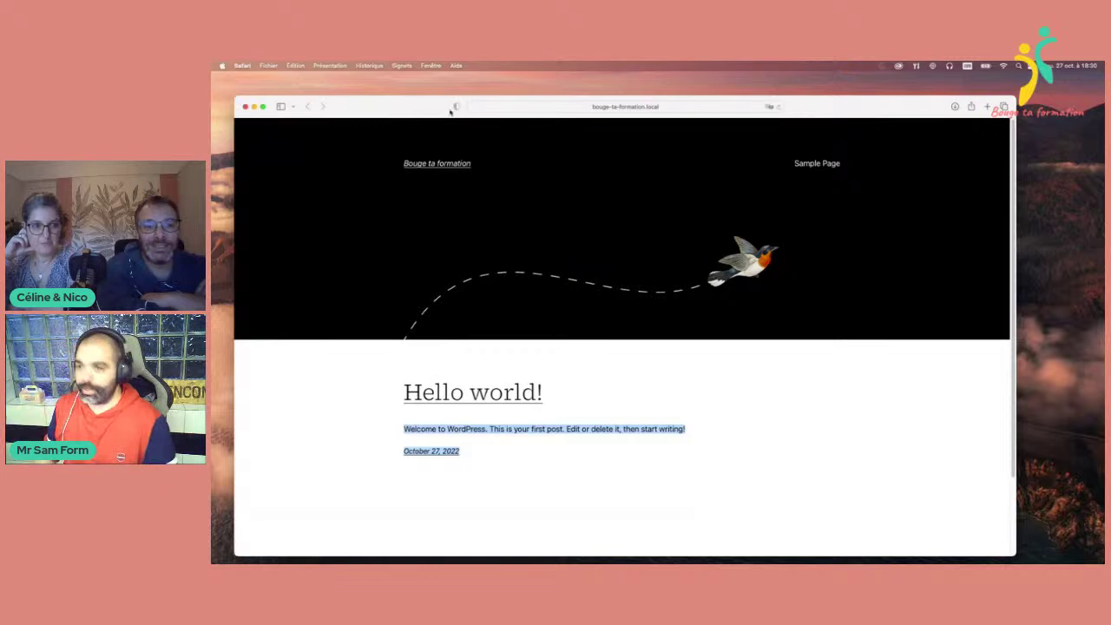
left_click(247, 106)
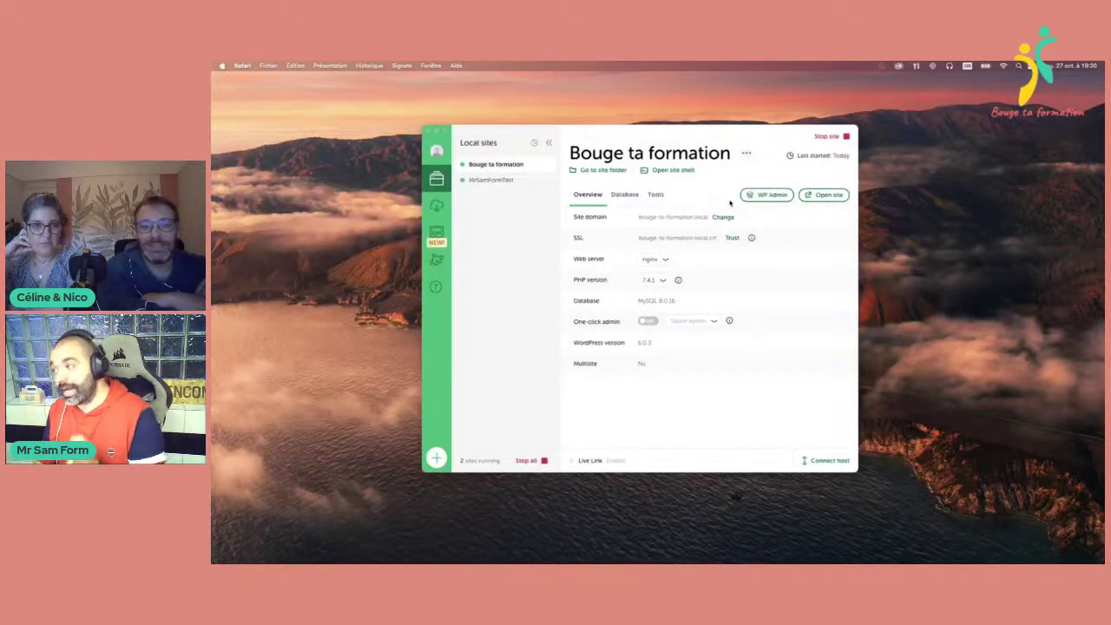
left_click(757, 196)
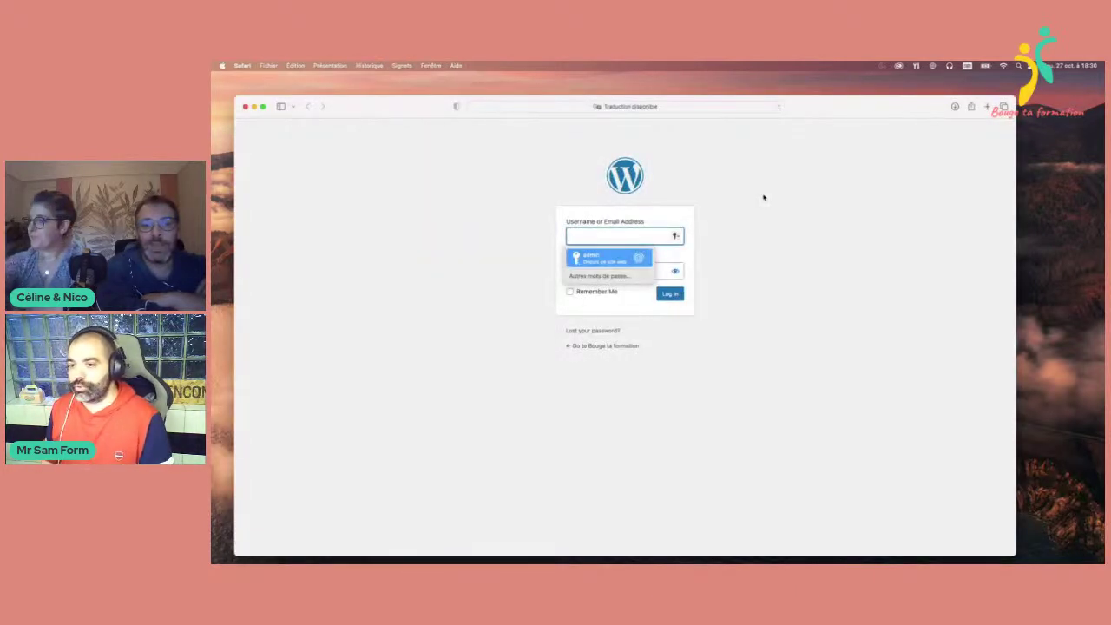
left_click(793, 158)
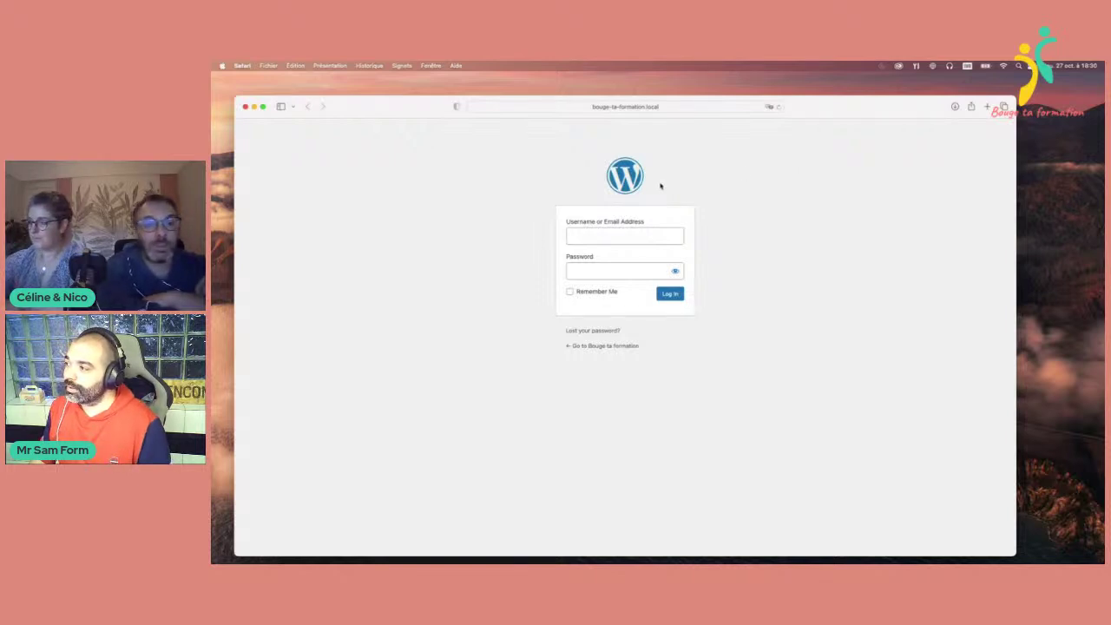
left_click(246, 106)
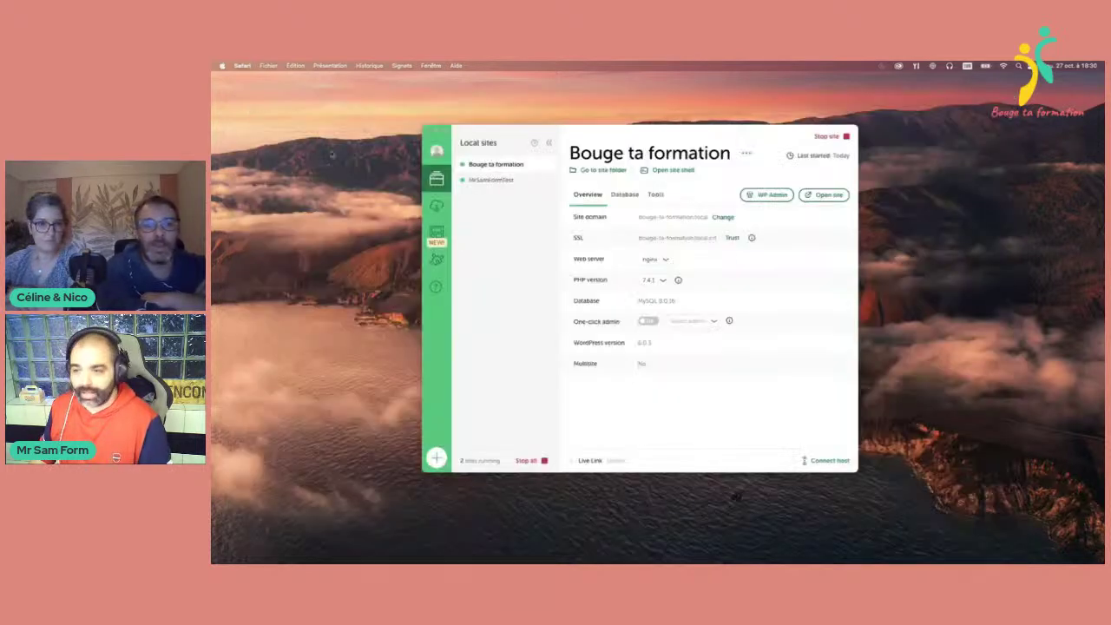
- Turn on one-click admin for the Bouge ta formation site and open its WordPress dashboard
left_click(632, 194)
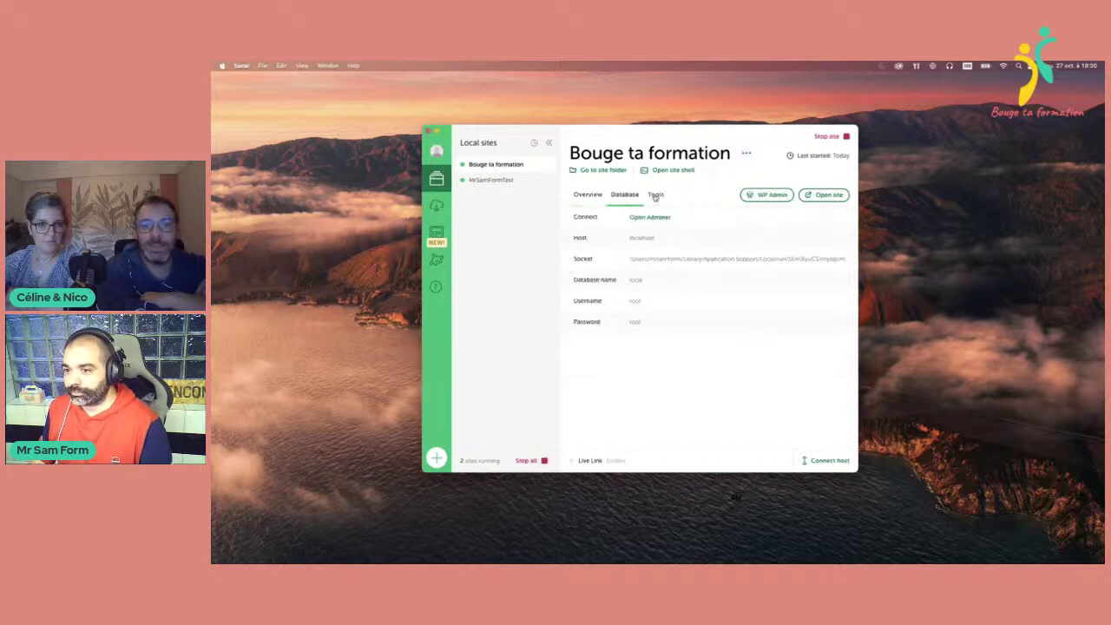
left_click(656, 196)
left_click(586, 198)
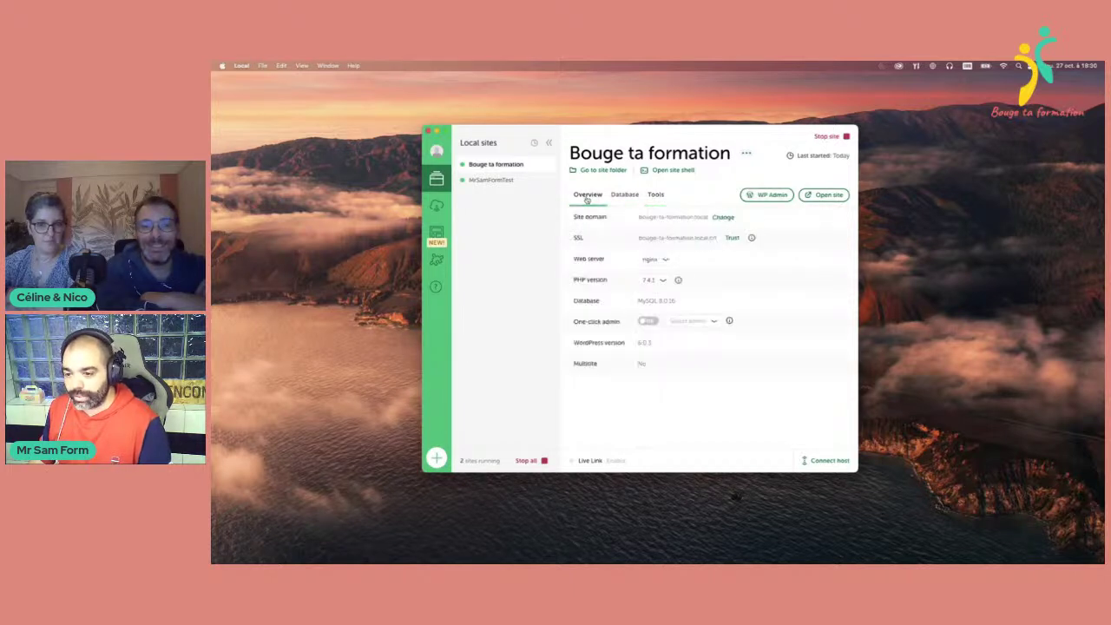
left_click(646, 322)
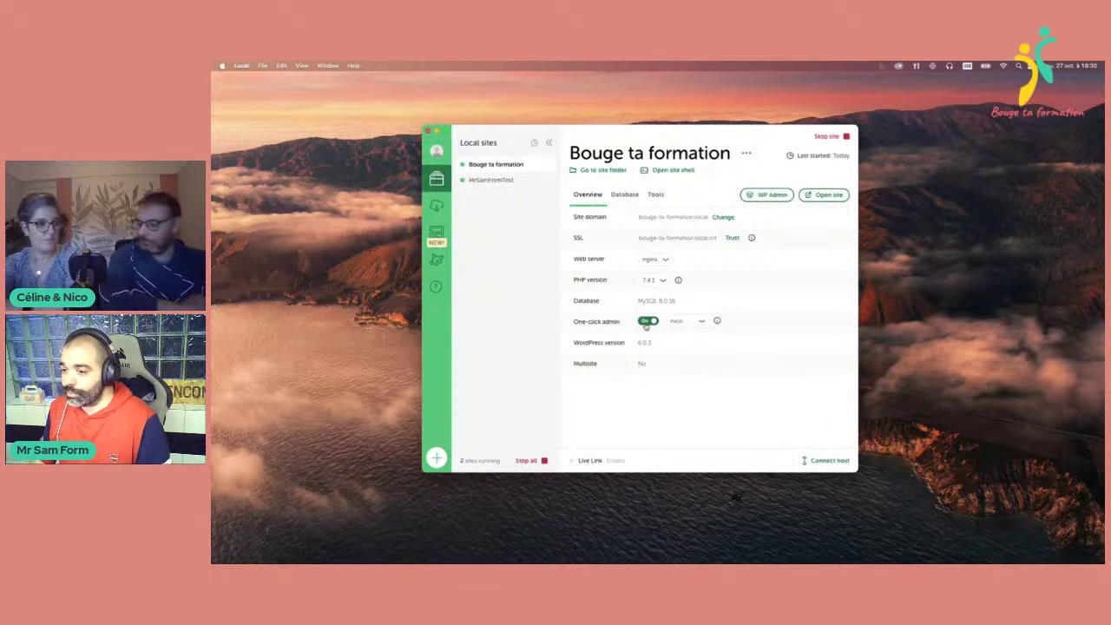
left_click(769, 196)
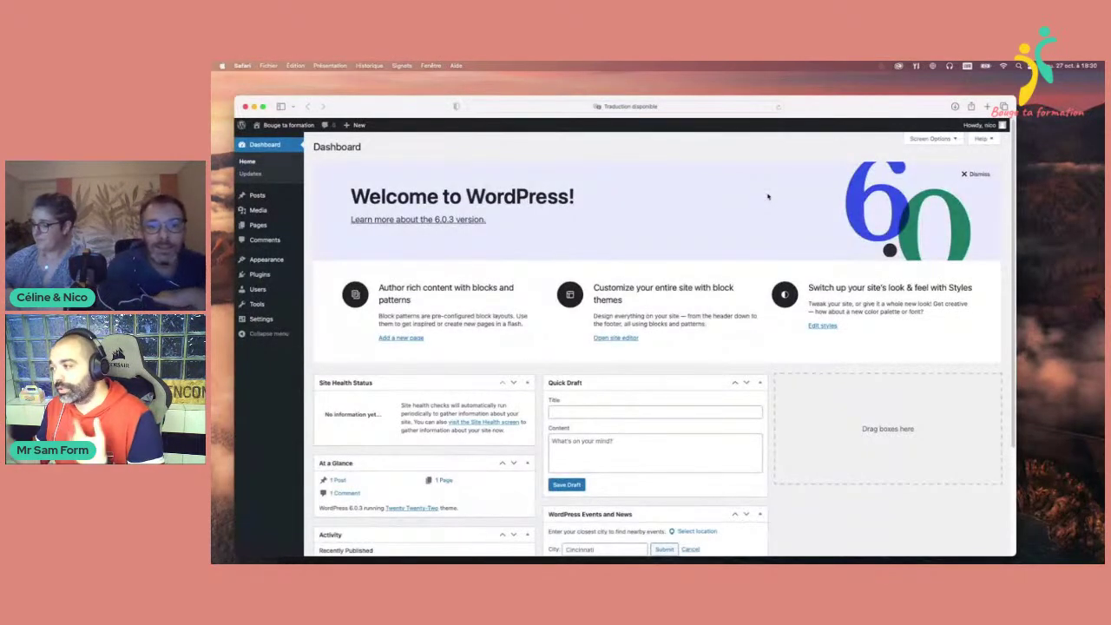
left_click_drag(443, 114, 443, 90)
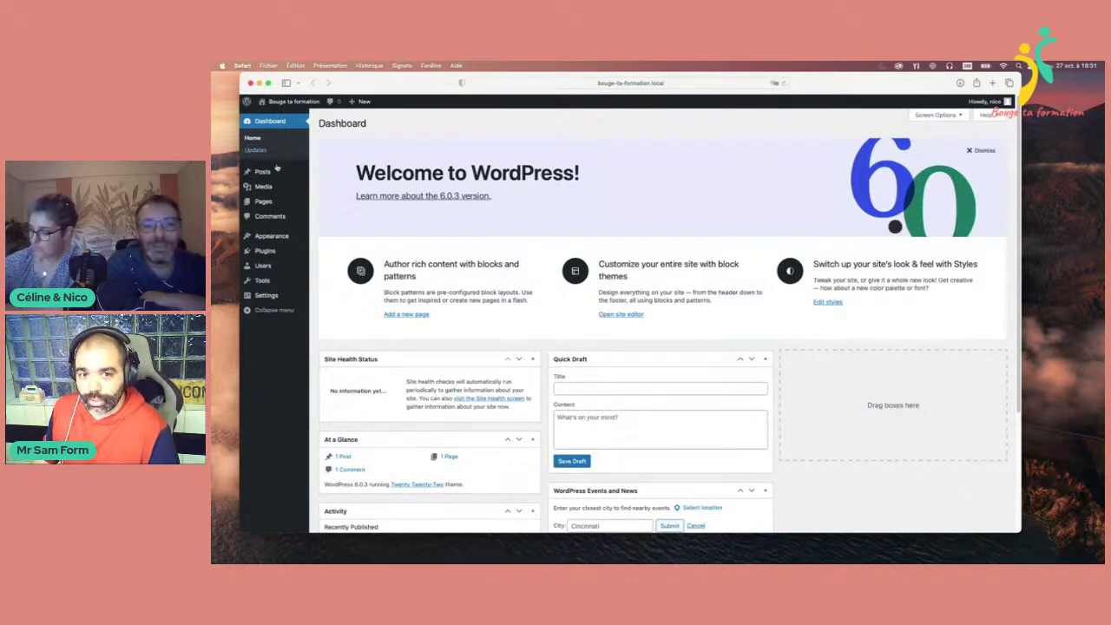
- Open the site's General Settings page
mouse_move(294, 177)
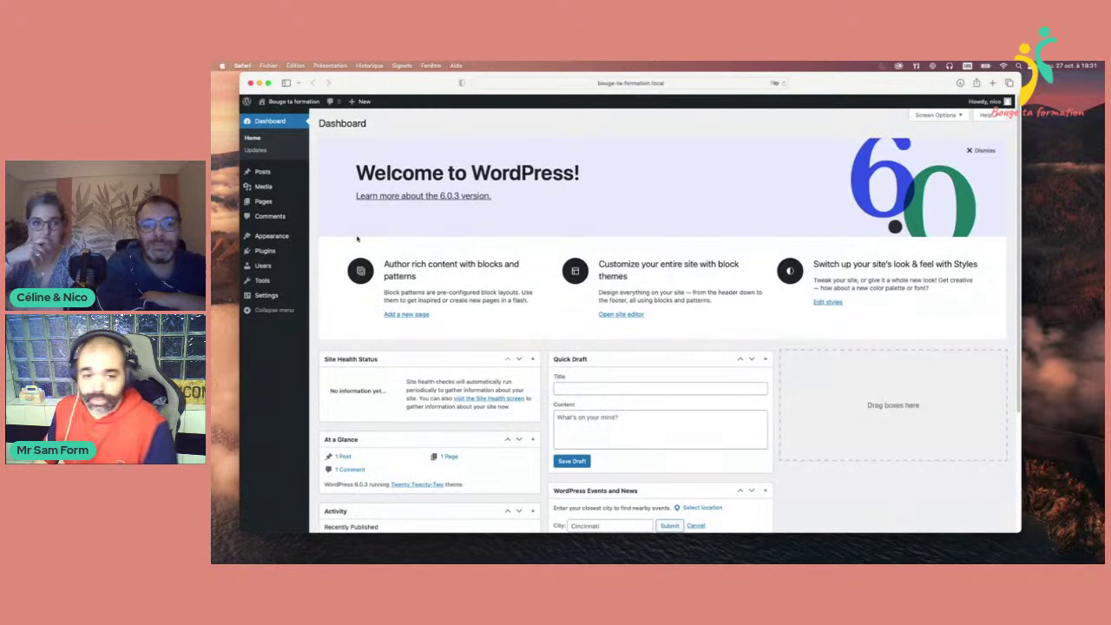
mouse_move(265, 286)
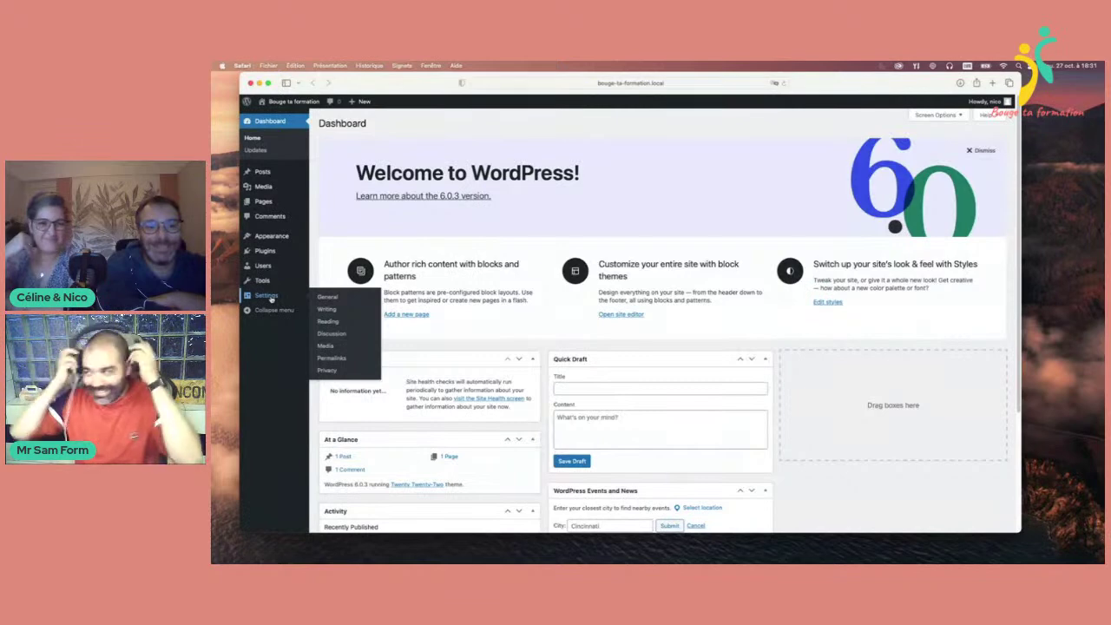
left_click(321, 299)
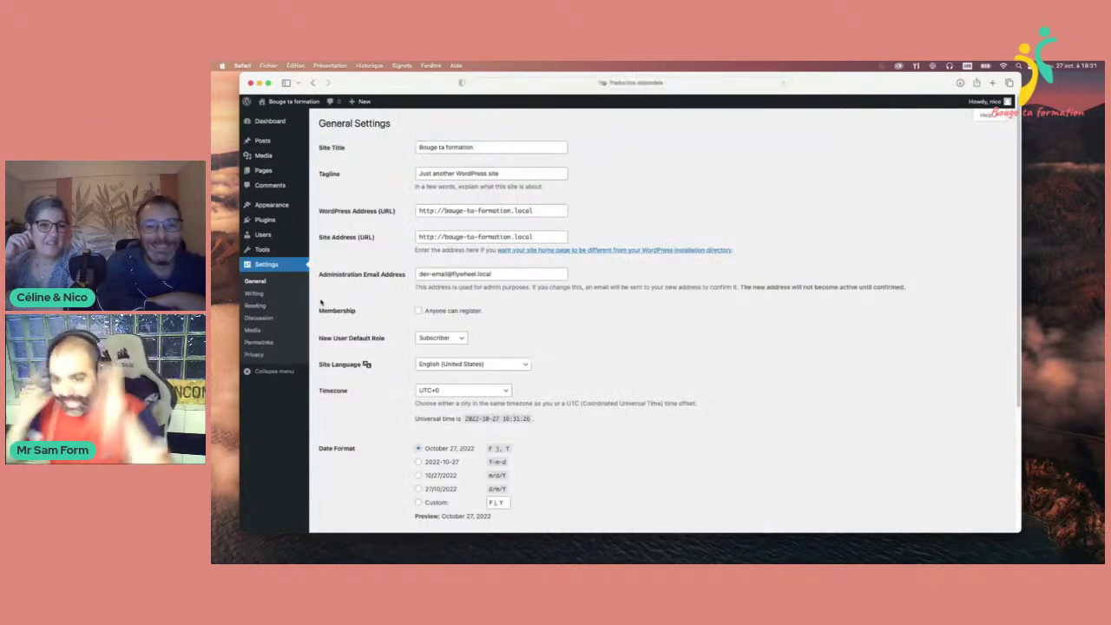
- Set the site language to Français and save the general settings
scroll(485, 233, "down", 1)
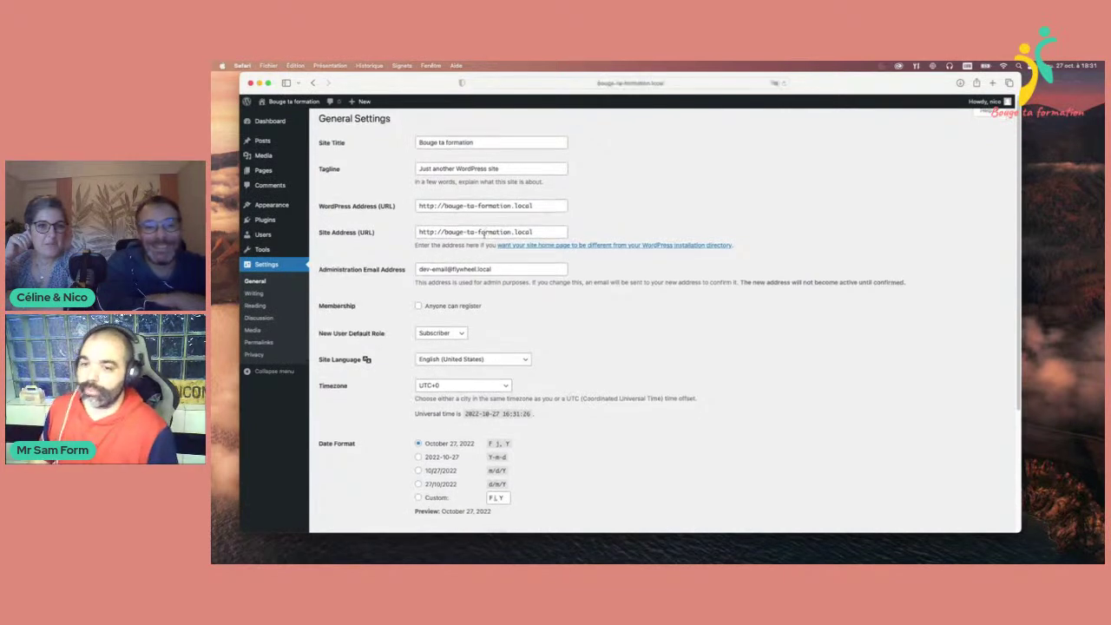
scroll(484, 232, "down", 3)
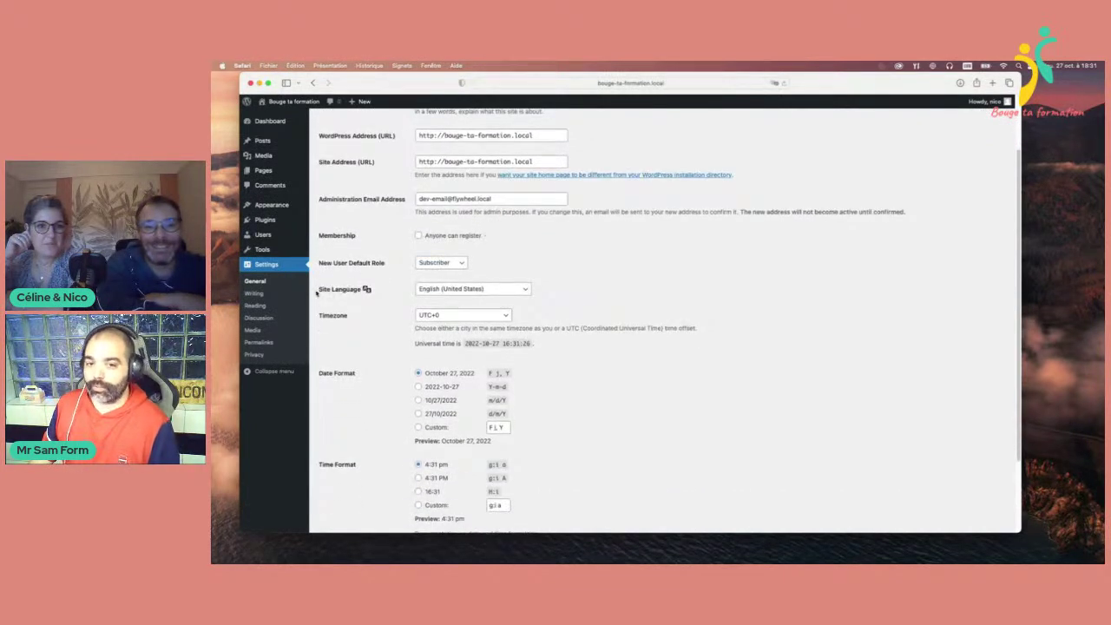
left_click_drag(319, 290, 373, 290)
left_click(536, 292)
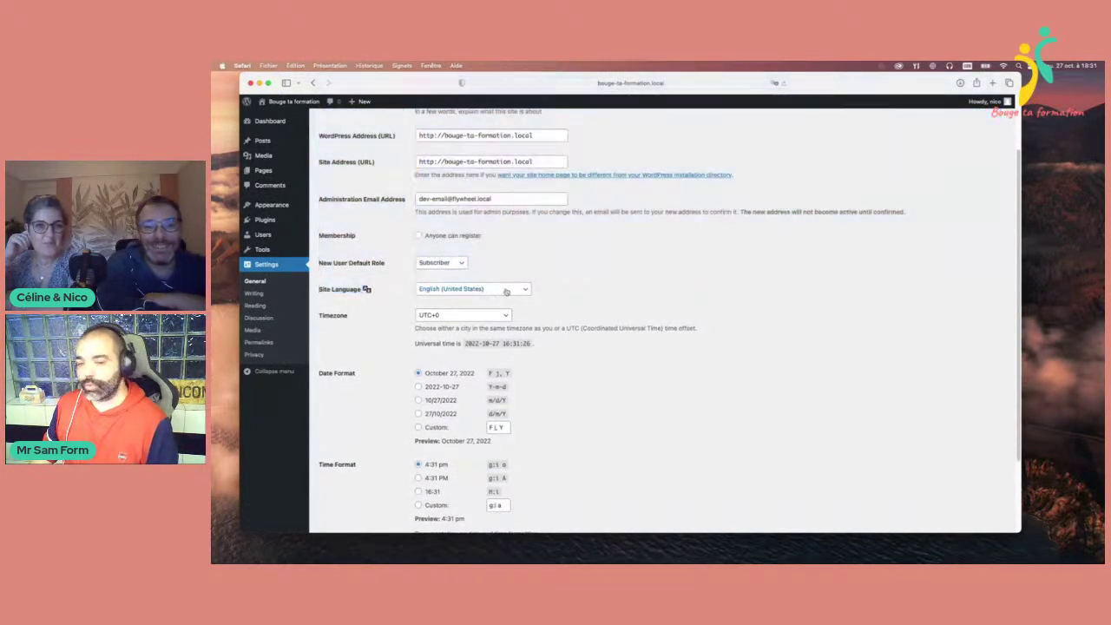
left_click(506, 291)
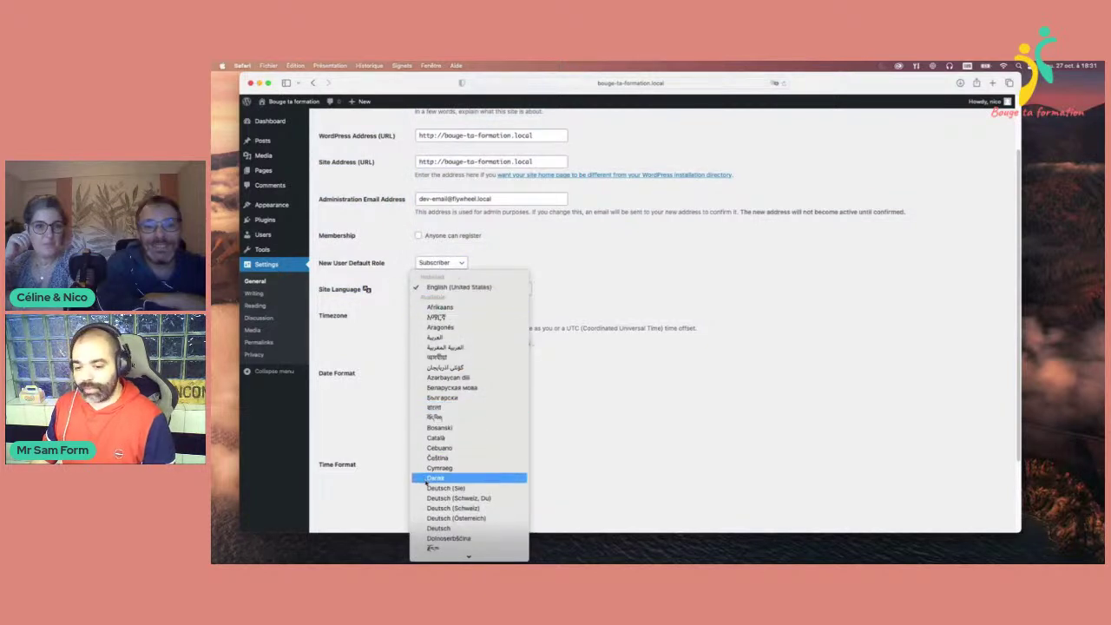
scroll(439, 477, "down", 2)
scroll(438, 476, "down", 10)
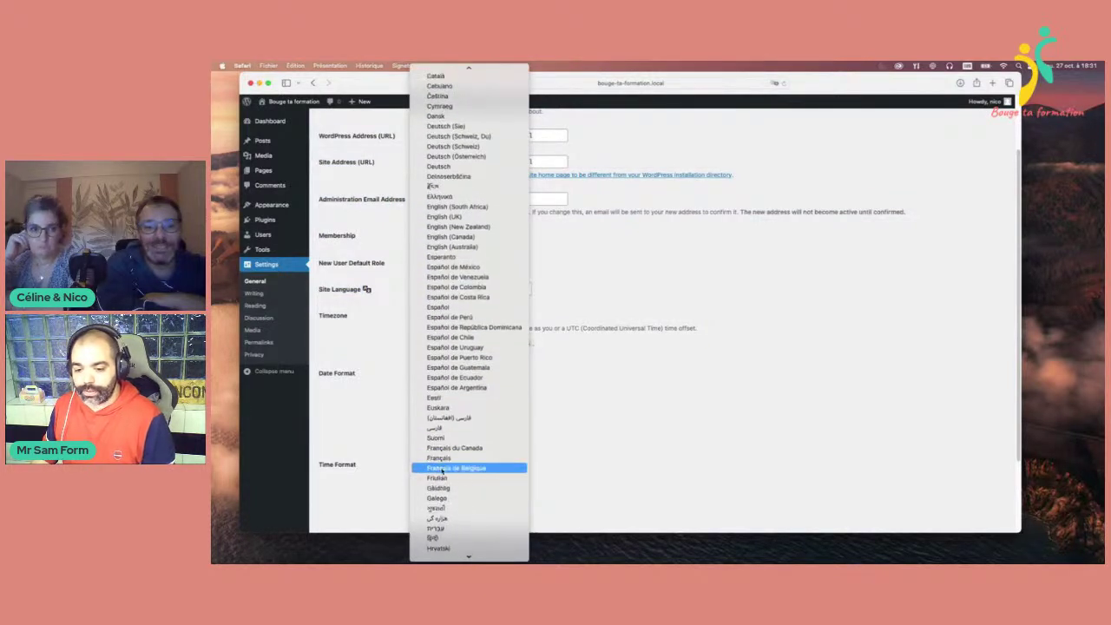
left_click(445, 458)
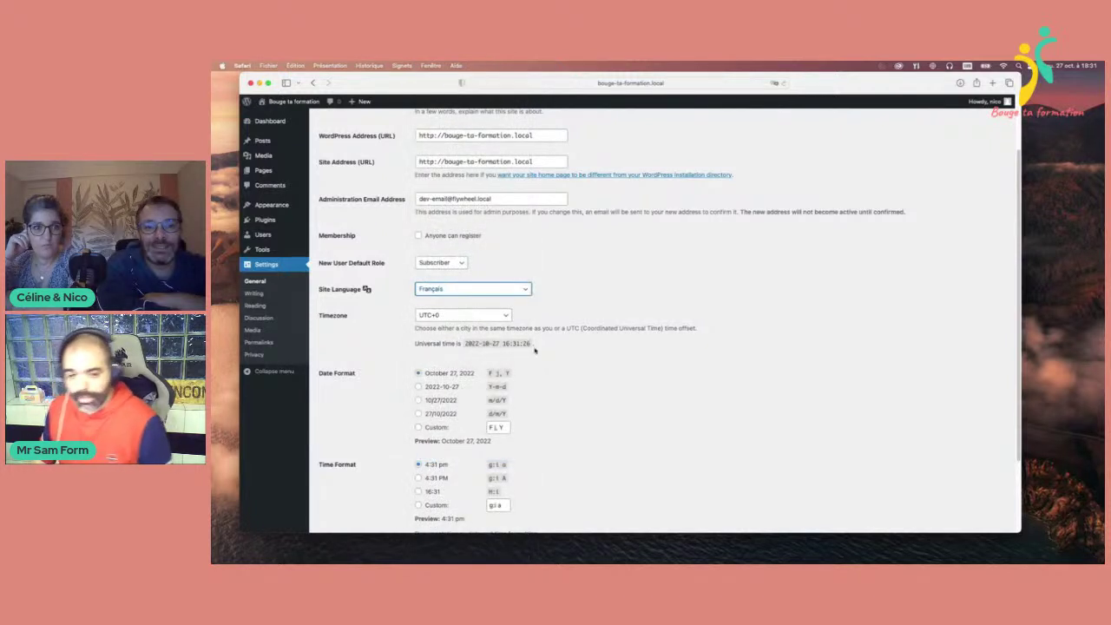
scroll(536, 352, "down", 3)
left_click(346, 488)
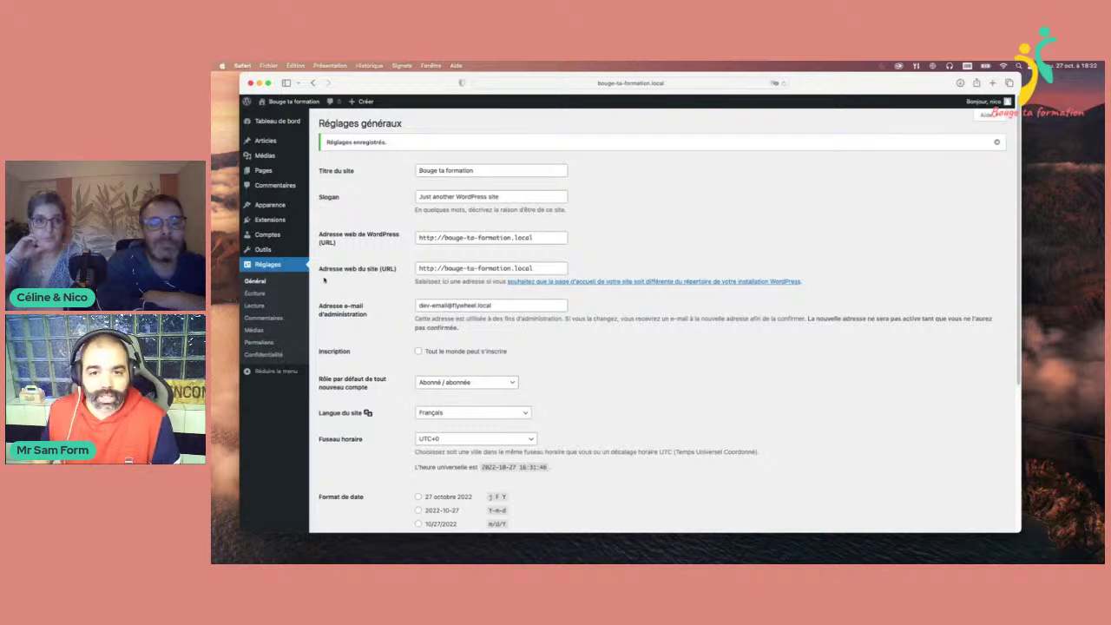
- Capitalize the last word of the site title so it reads "Bouge ta Formation"
left_click(417, 171)
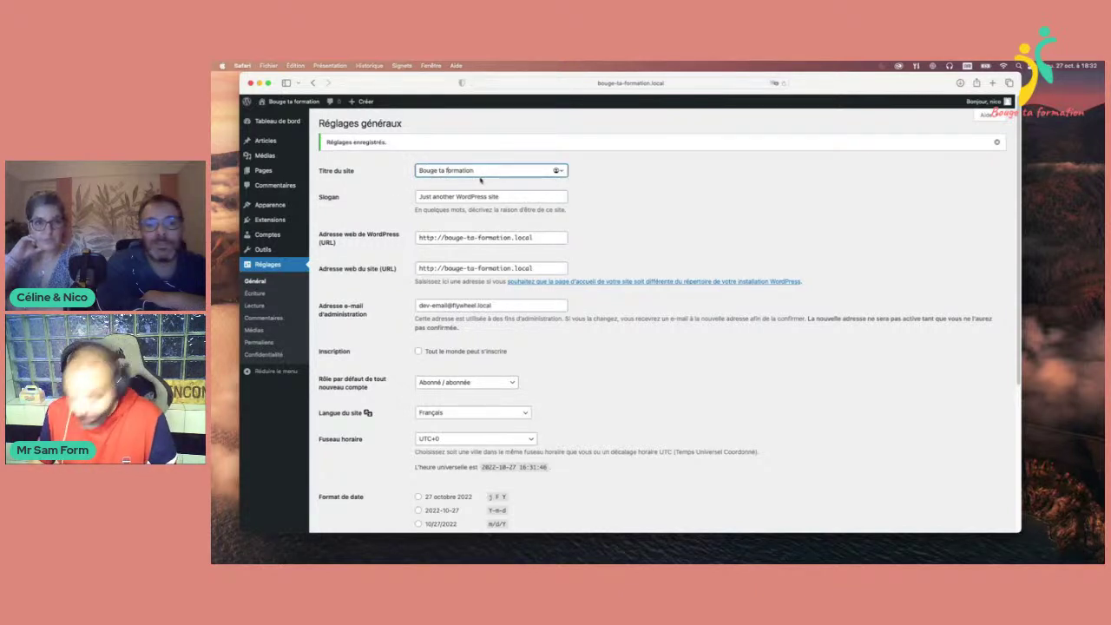
left_click(446, 170)
key("BackSpace")
type("F")
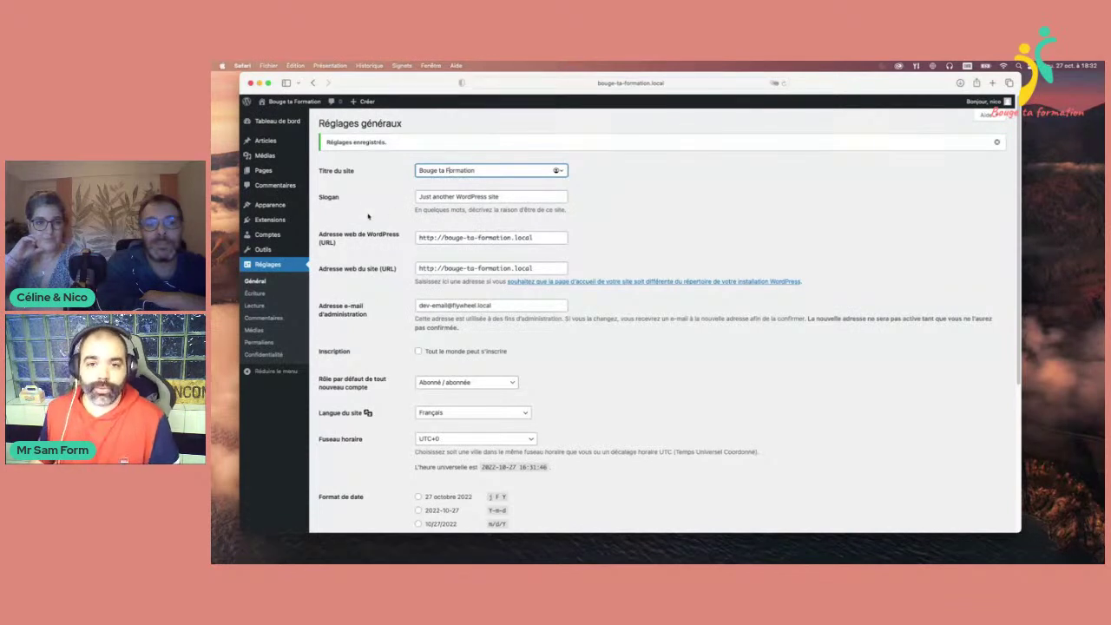
- Clear the default text from the site's tagline
left_click(416, 198)
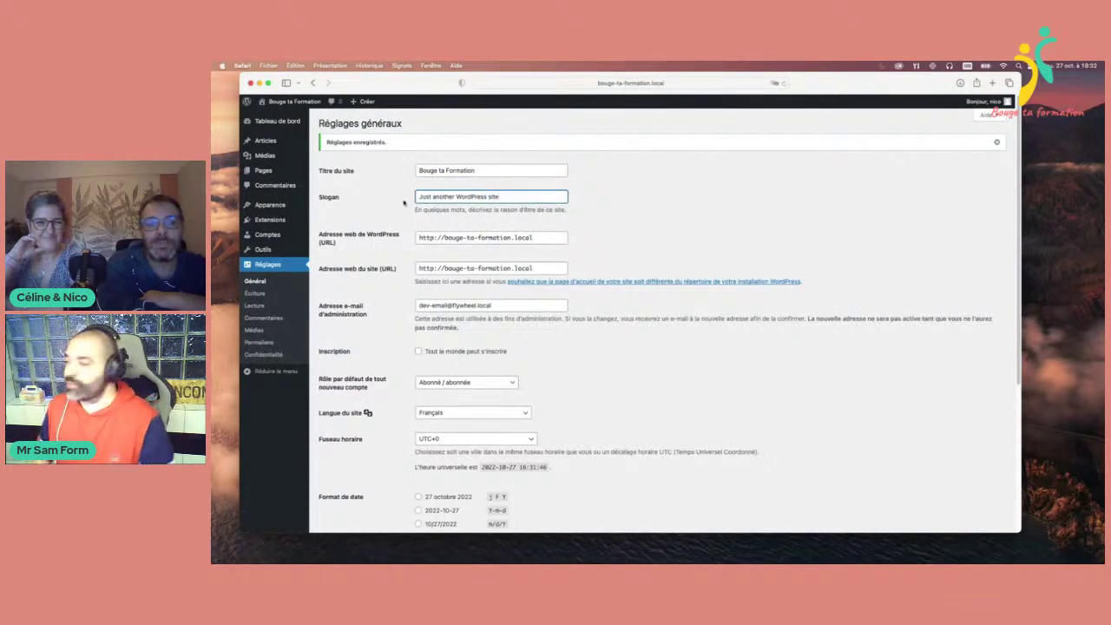
key("super+a")
key("BackSpace")
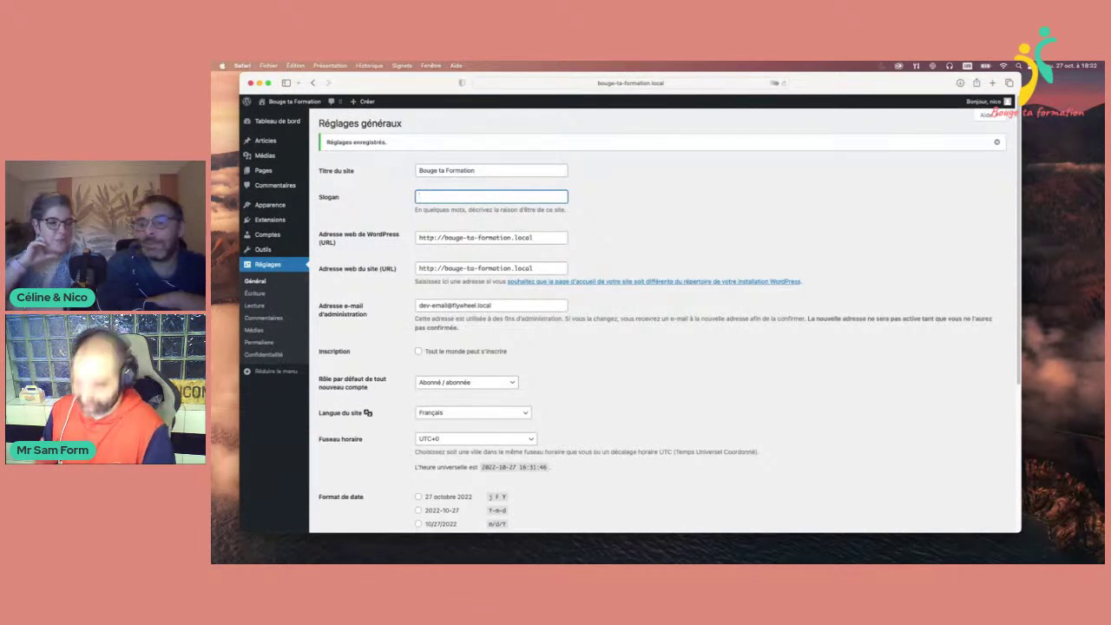
type("Tranforme")
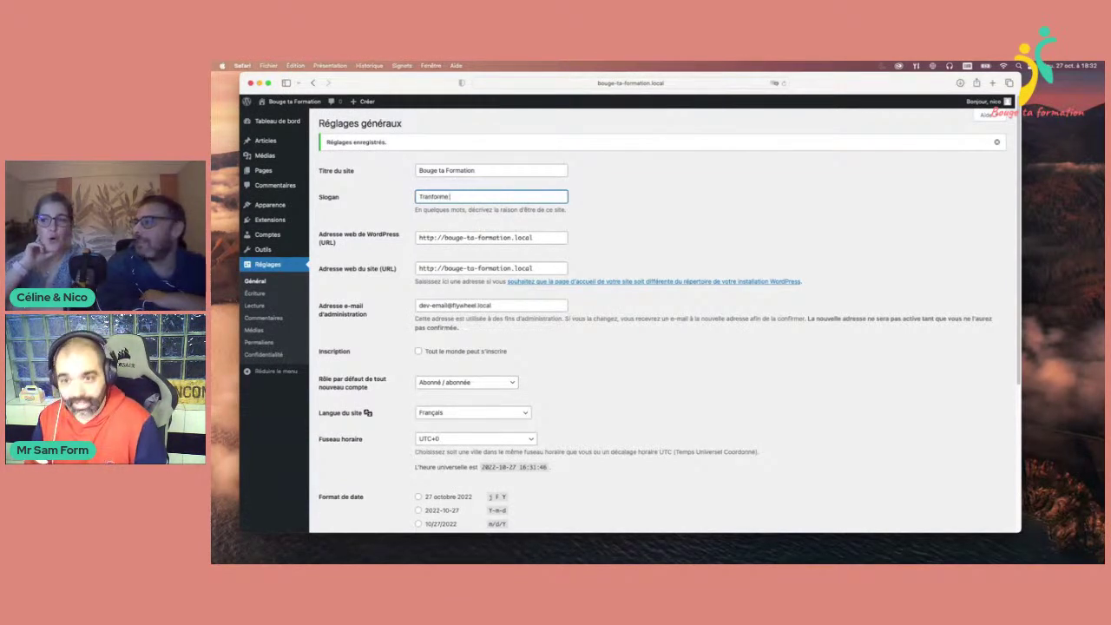
key("BackSpace")
key("BackSpace")
key("BackSpace")
key("BackSpace")
key("BackSpace")
type("s")
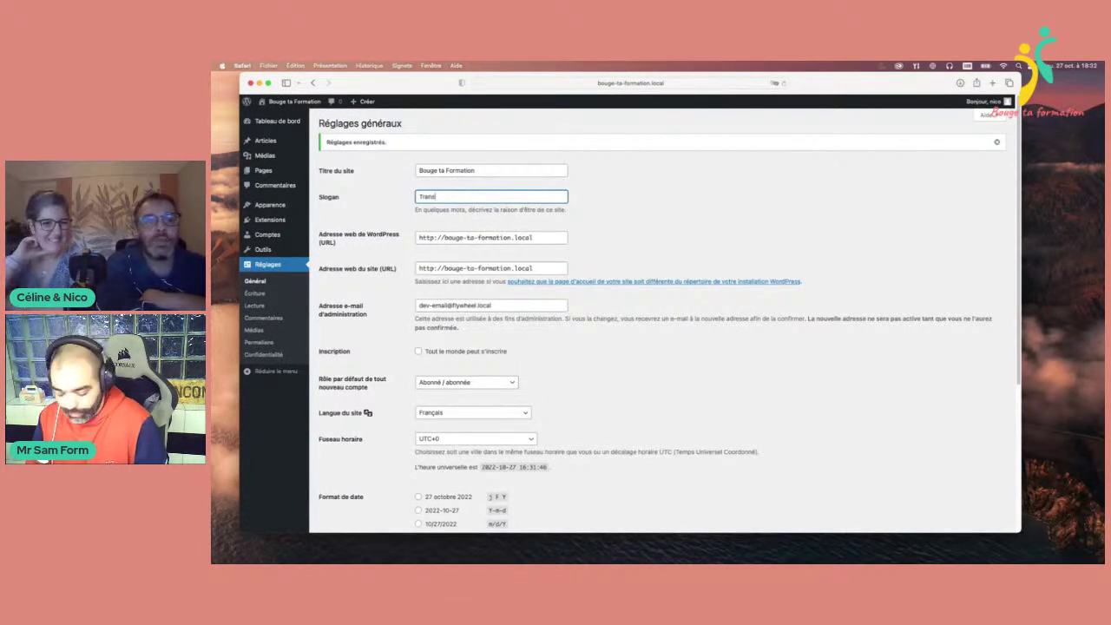
type("forma")
- Set the tagline to "Partage ton expertise" and save the general settings
key("super+a")
type("Part")
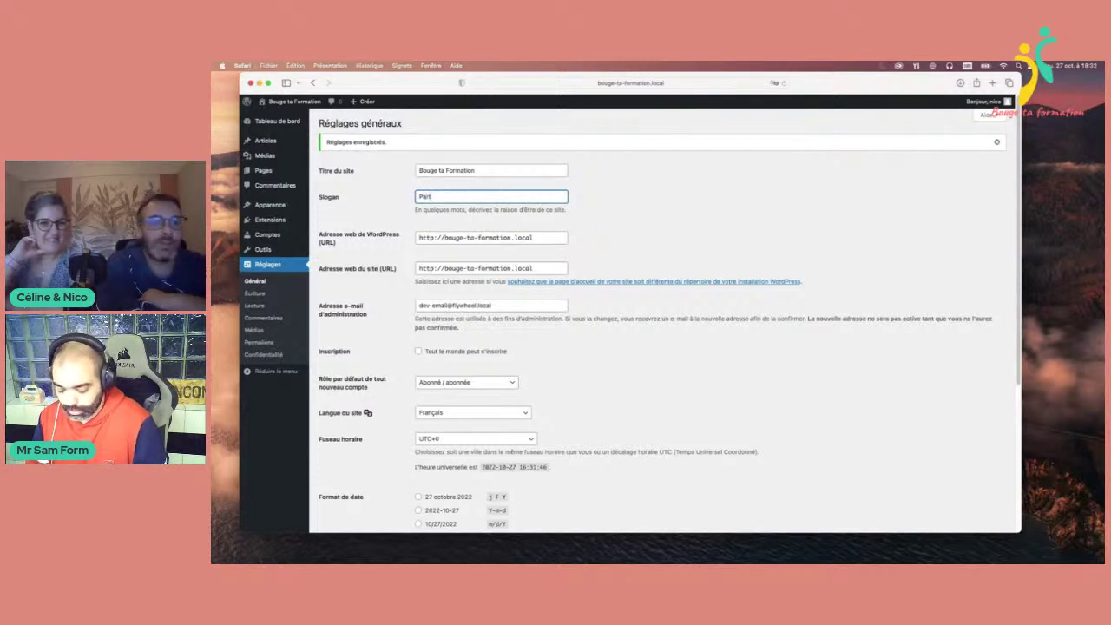
type("age ton exper")
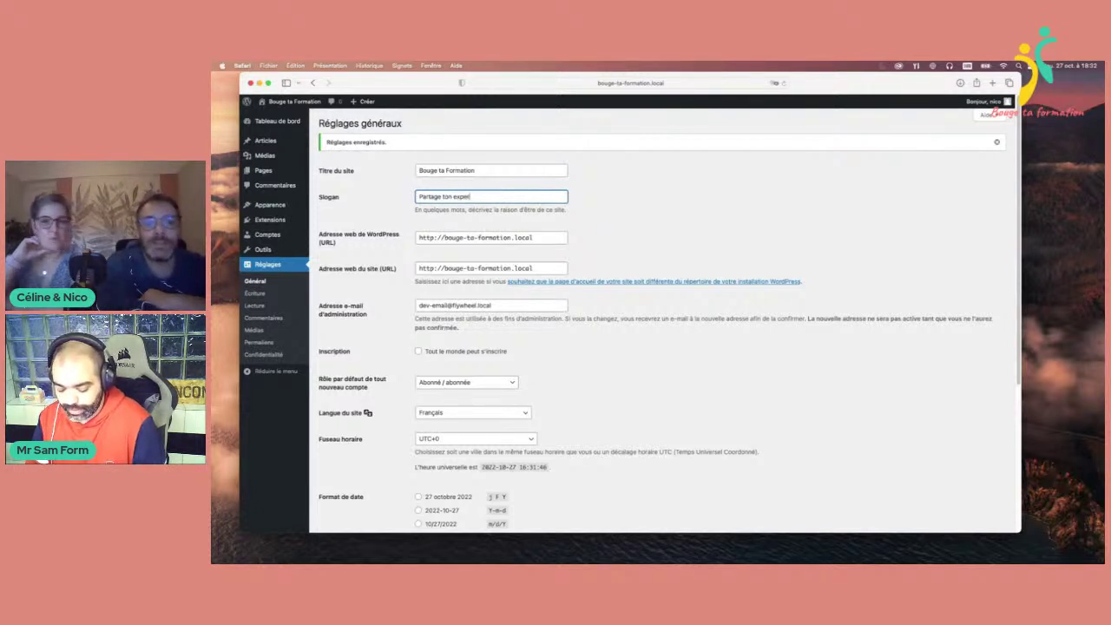
type("tise")
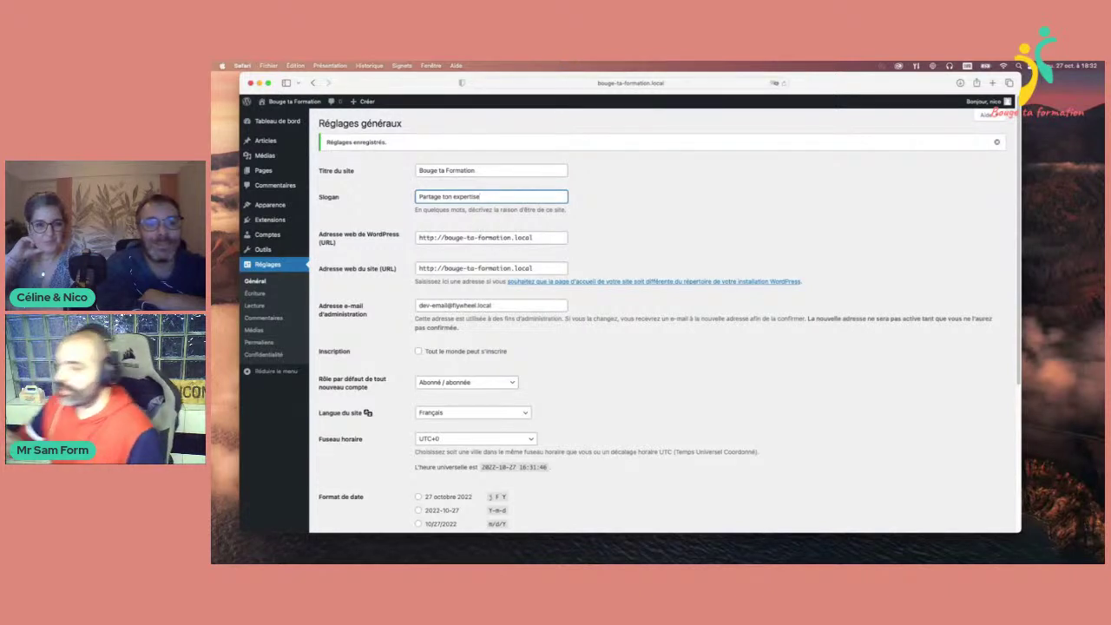
scroll(402, 199, "down", 10)
left_click(392, 490)
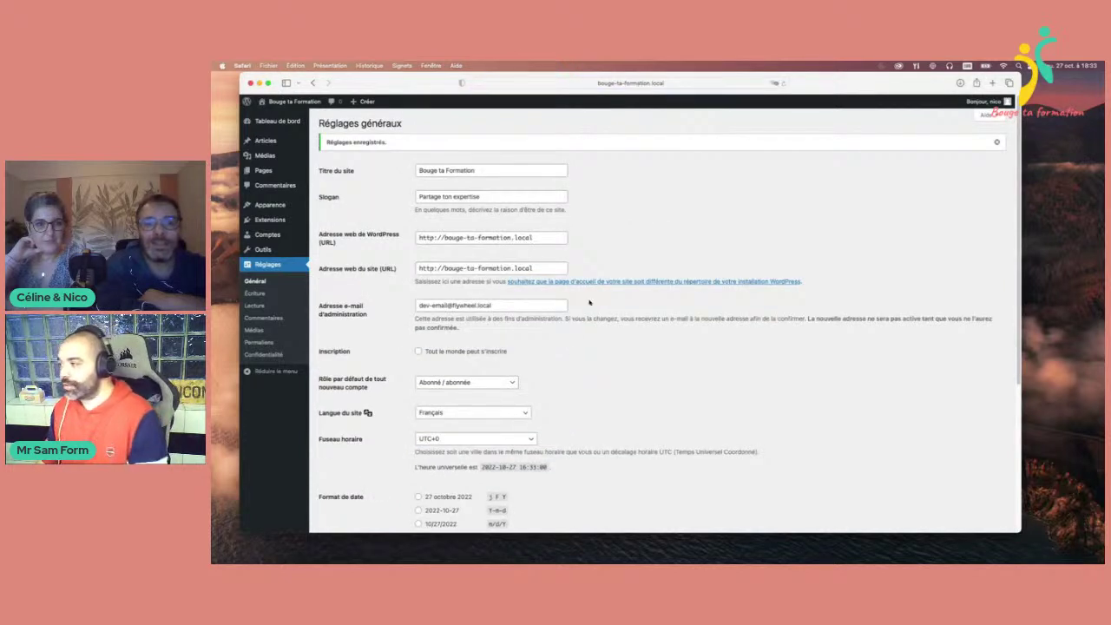
- Visit the site's public home page to check the title
mouse_move(976, 104)
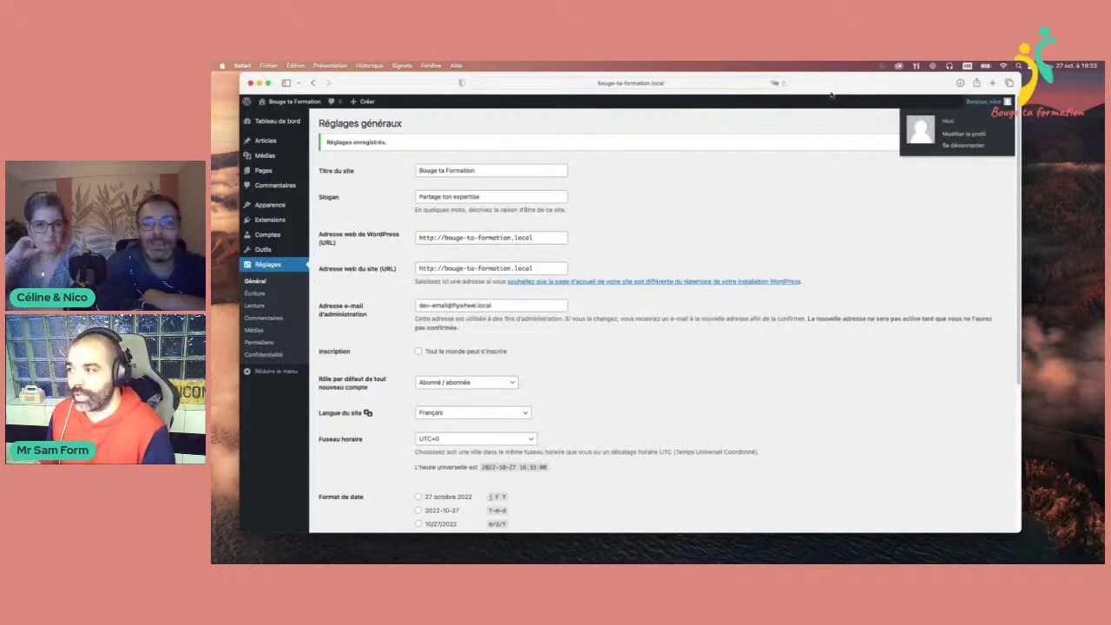
left_click(295, 103)
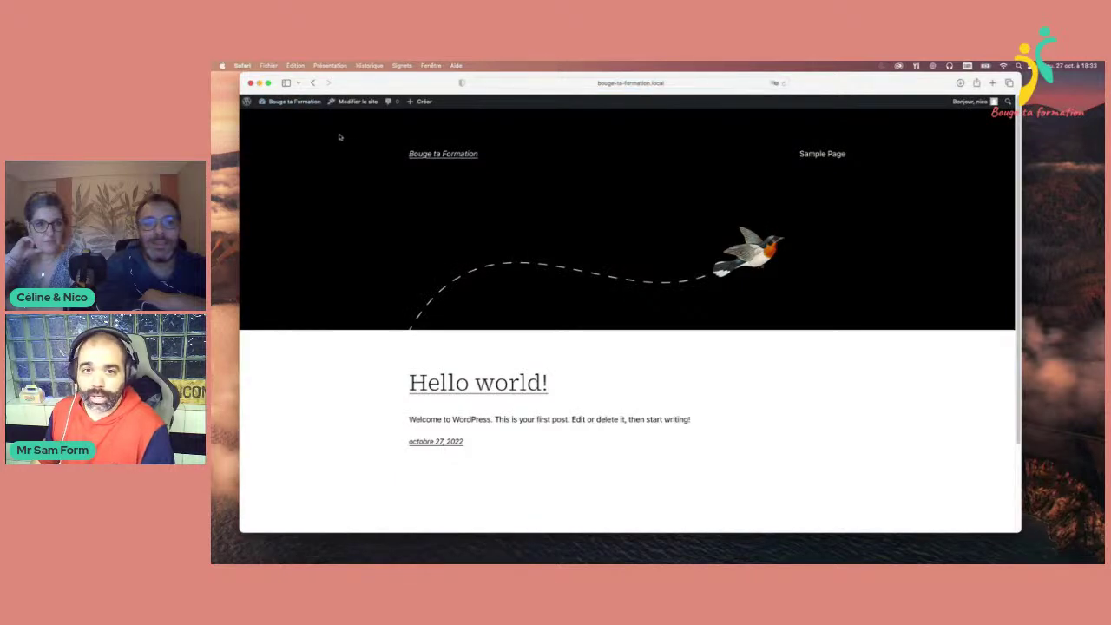
- Return from the public site to the admin dashboard and open the general settings
mouse_move(365, 82)
left_mouse_down()
mouse_move(362, 124)
mouse_move(361, 90)
left_mouse_up()
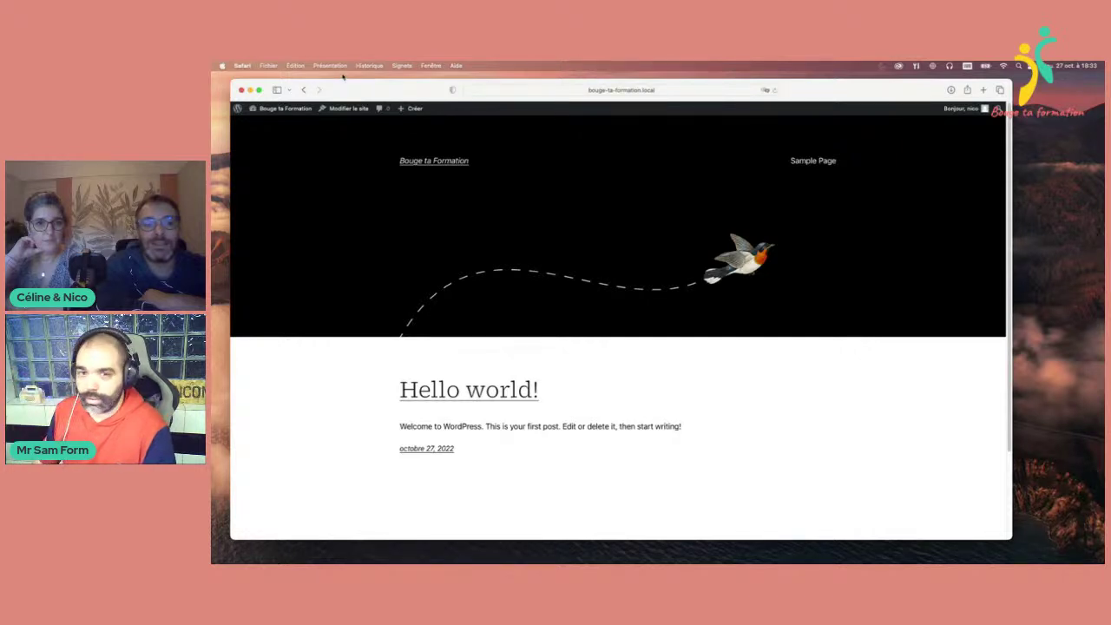
left_click(294, 111)
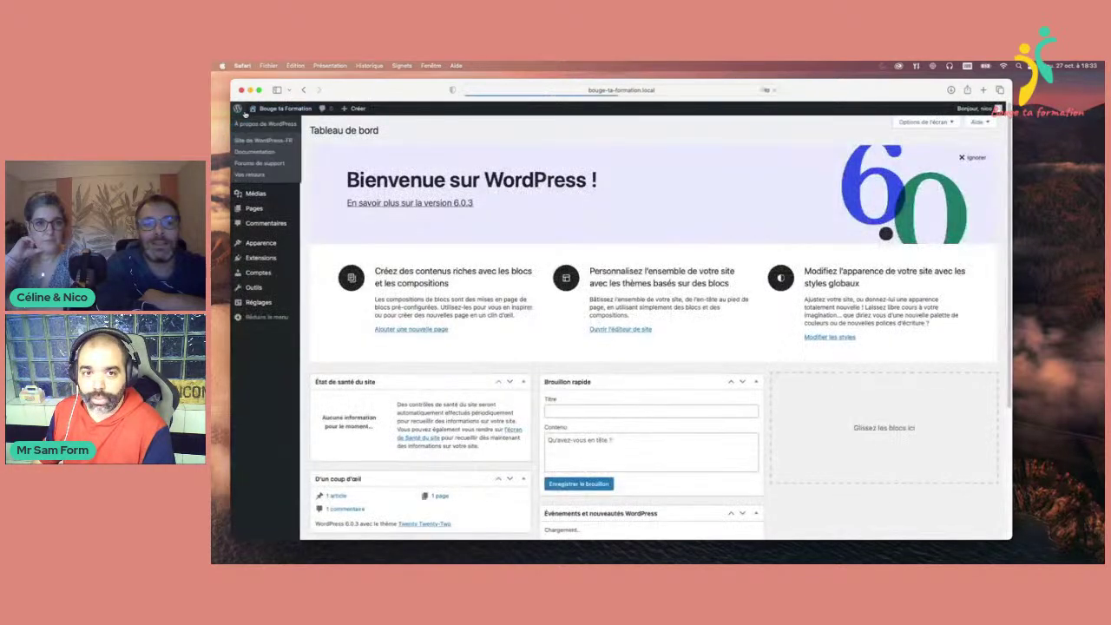
mouse_move(262, 302)
left_click(323, 304)
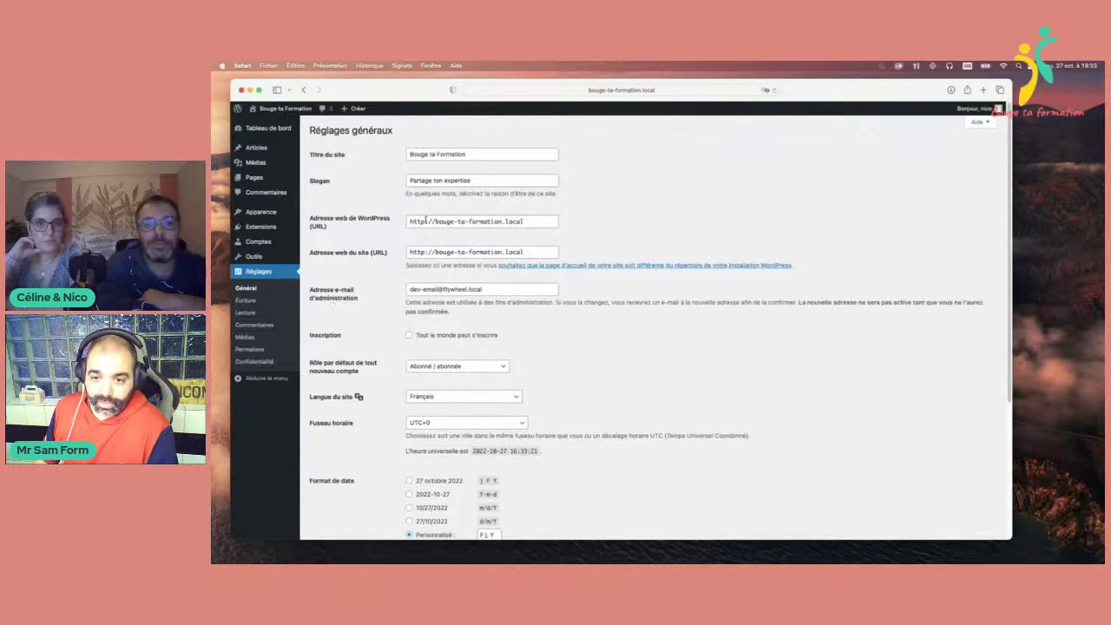
left_click(417, 221)
left_click_drag(411, 221, 545, 222)
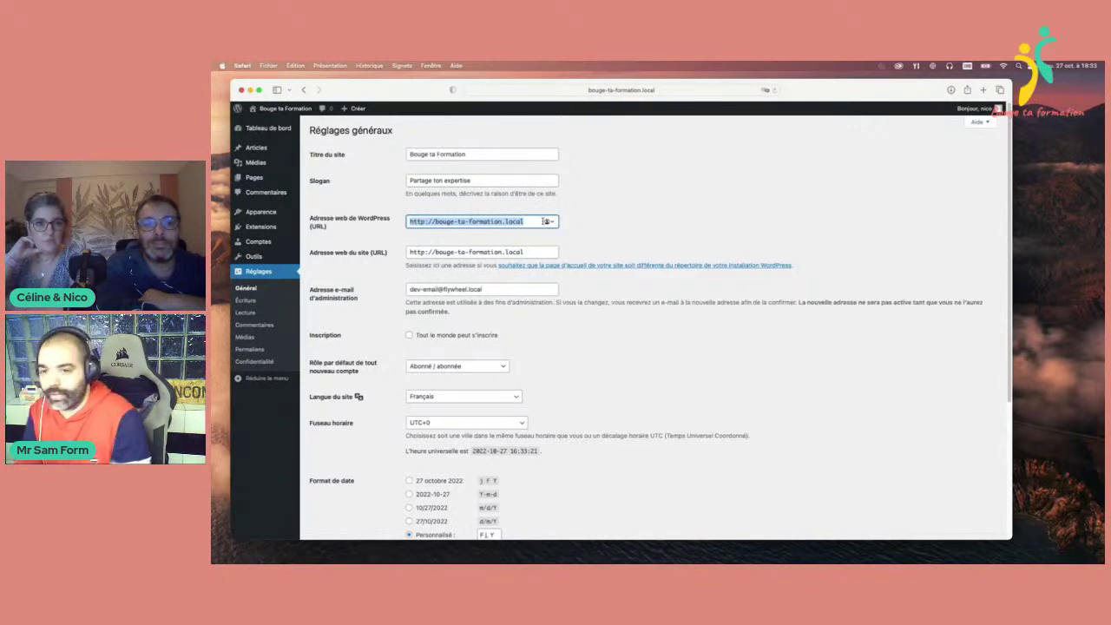
left_click_drag(526, 221, 506, 221)
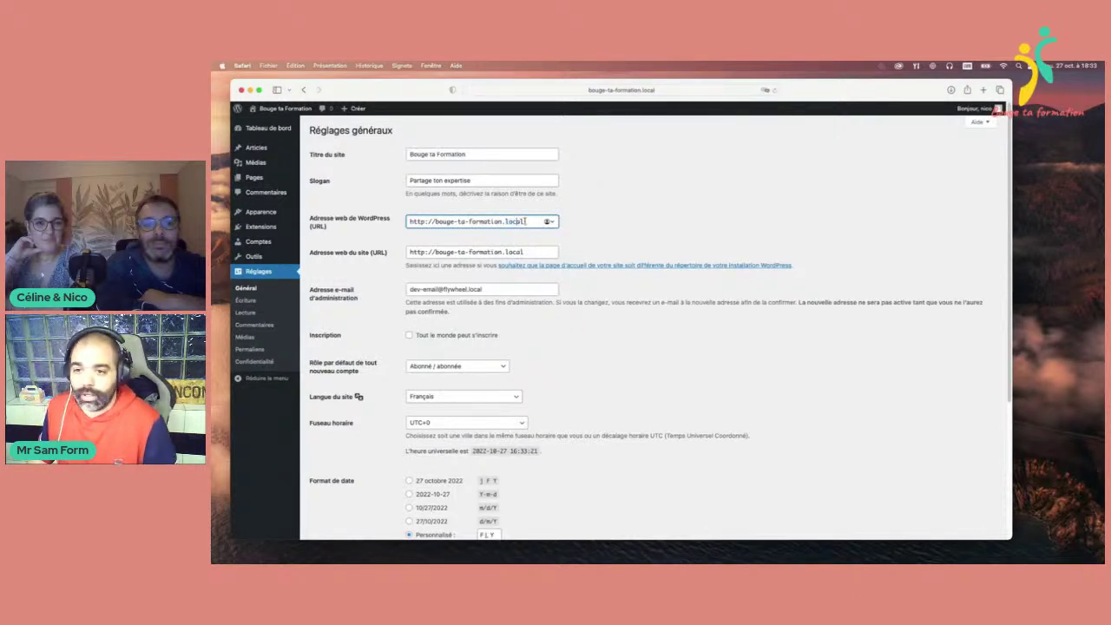
type("fr")
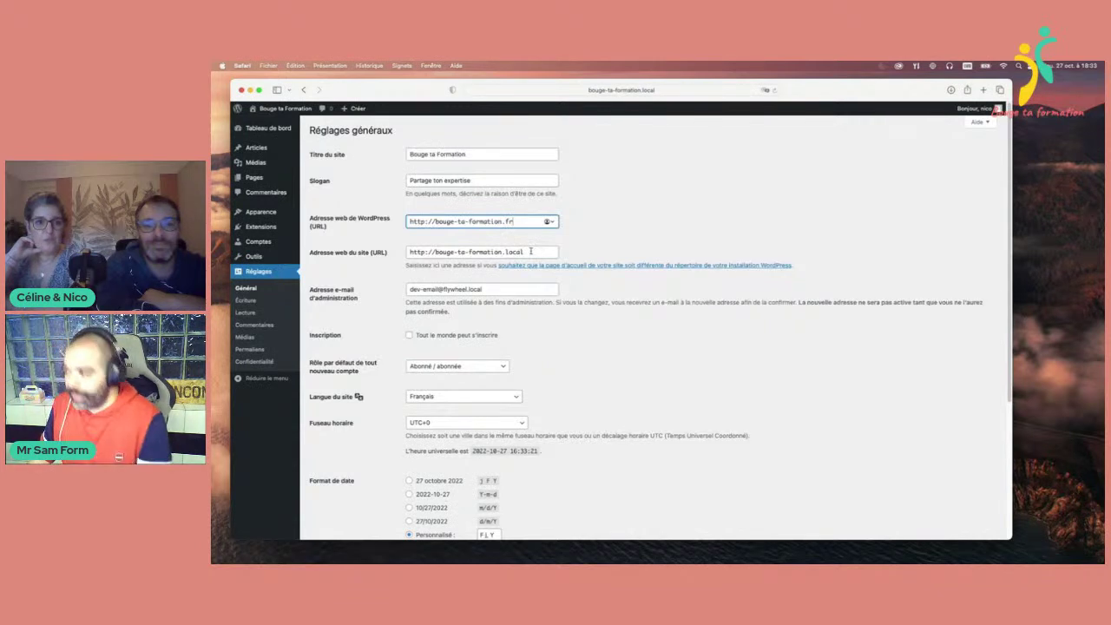
double_click(512, 222)
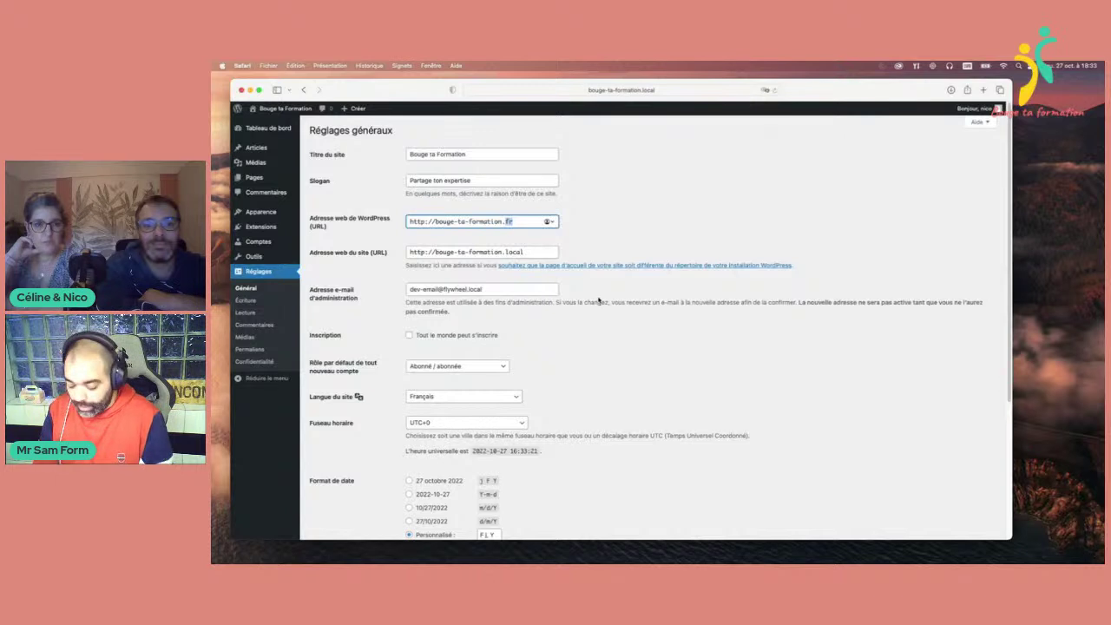
type("local")
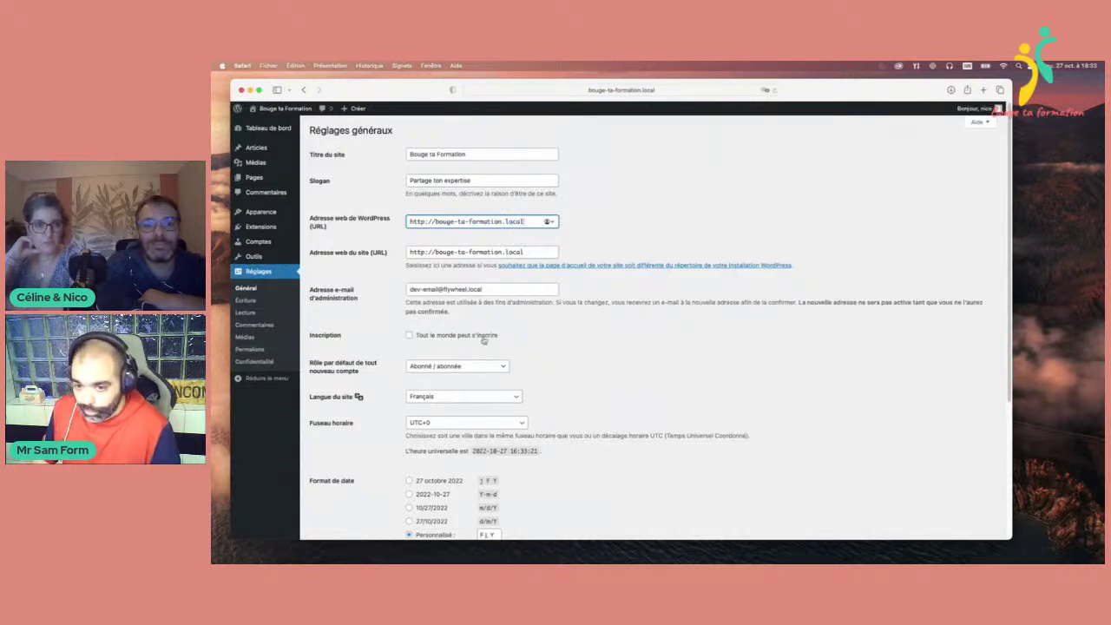
- Review the administration e-mail address and save the general settings
left_click(442, 291)
left_click_drag(493, 289, 405, 281)
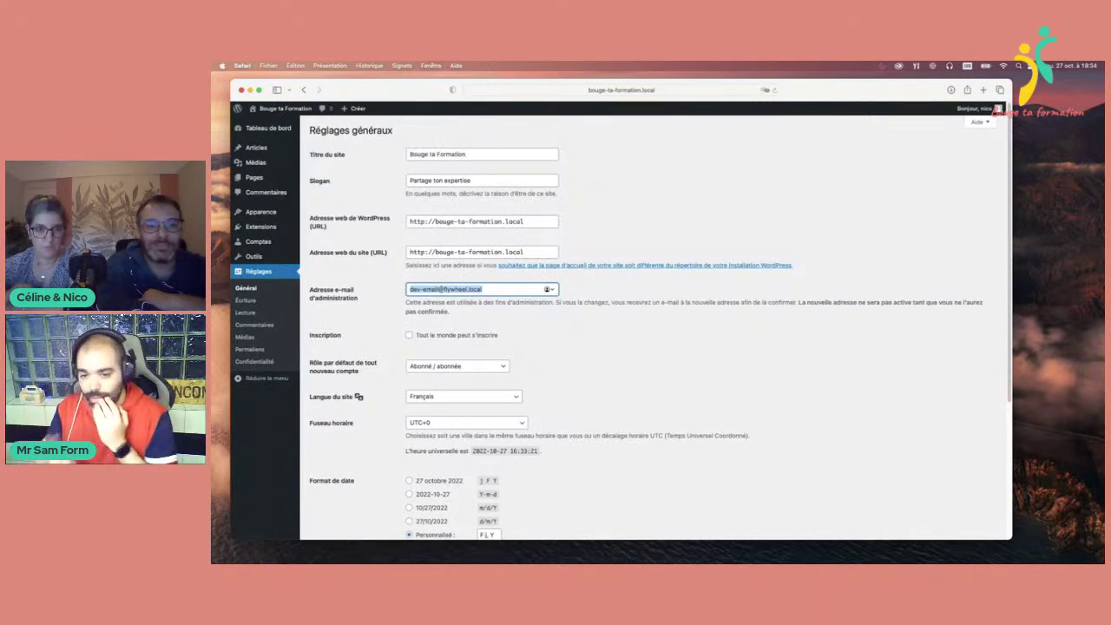
scroll(380, 452, "down", 5)
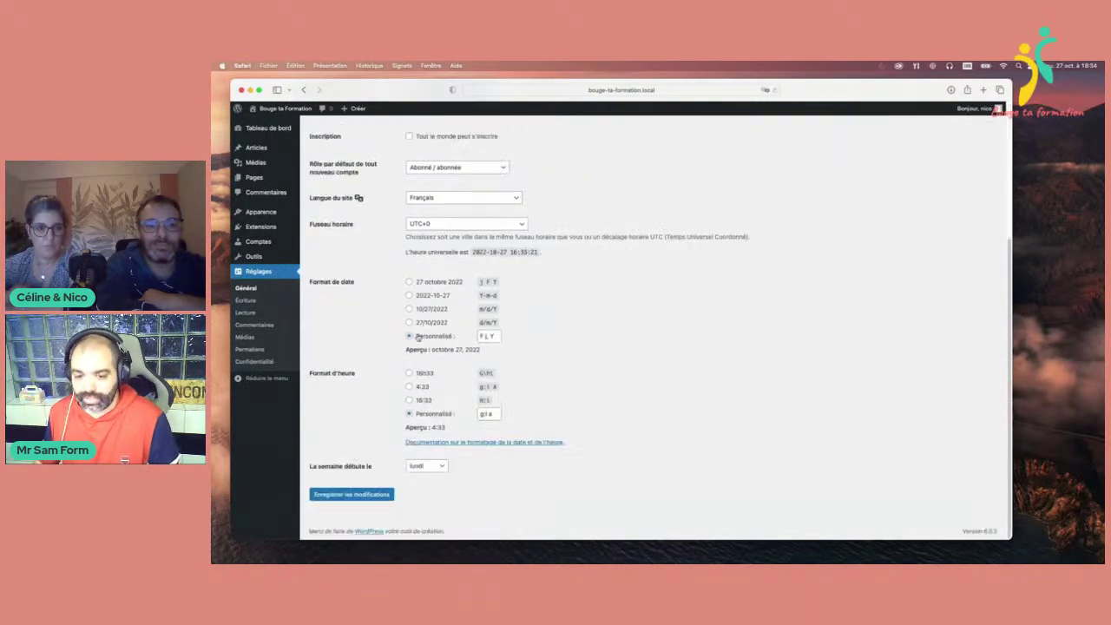
left_click(373, 495)
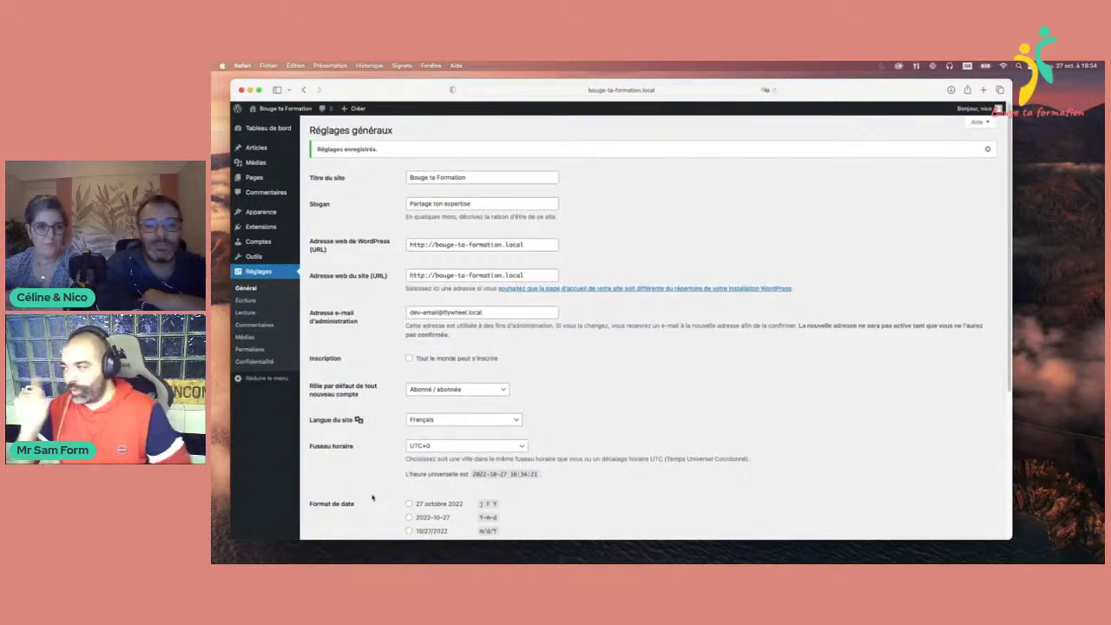
- Move all existing pages, Privacy Policy and Sample Page, to the trash in one bulk action
mouse_move(253, 181)
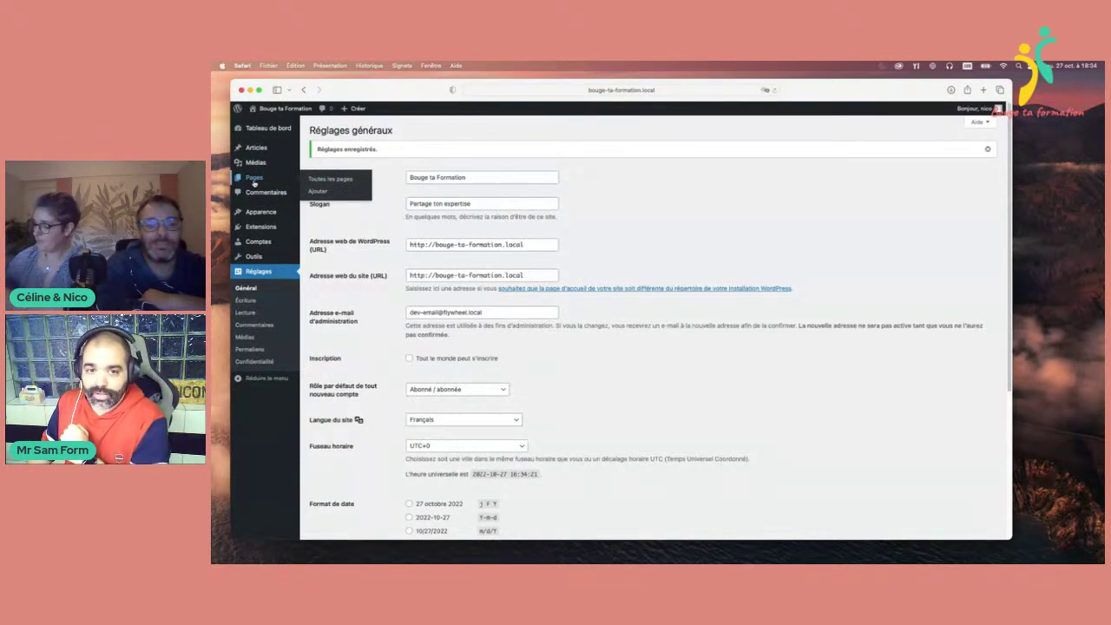
left_click(254, 178)
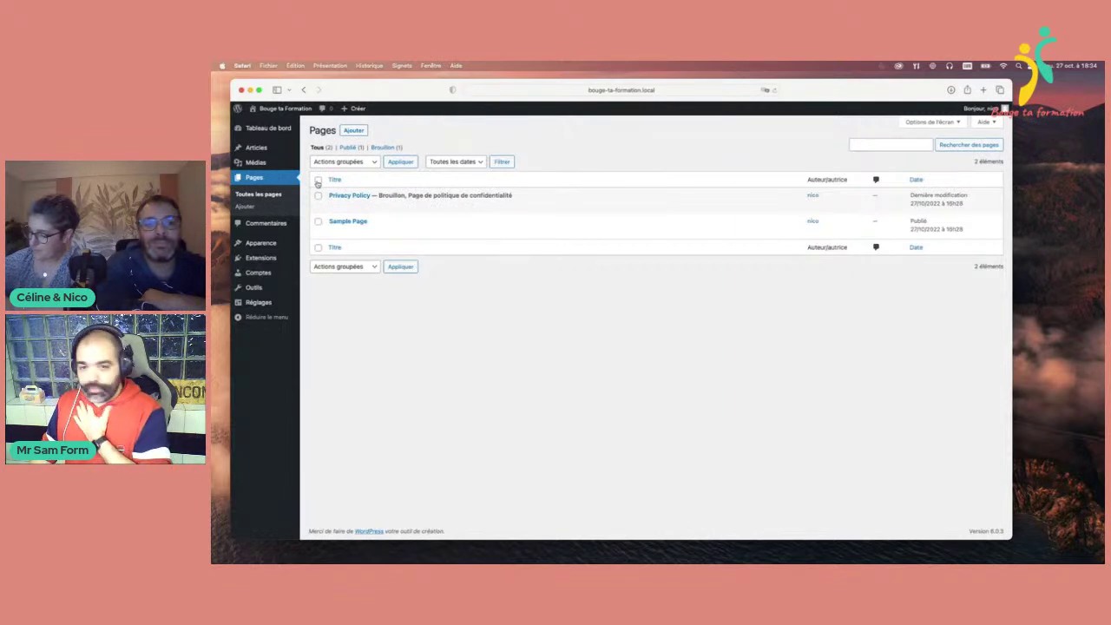
left_click(317, 182)
left_click(347, 161)
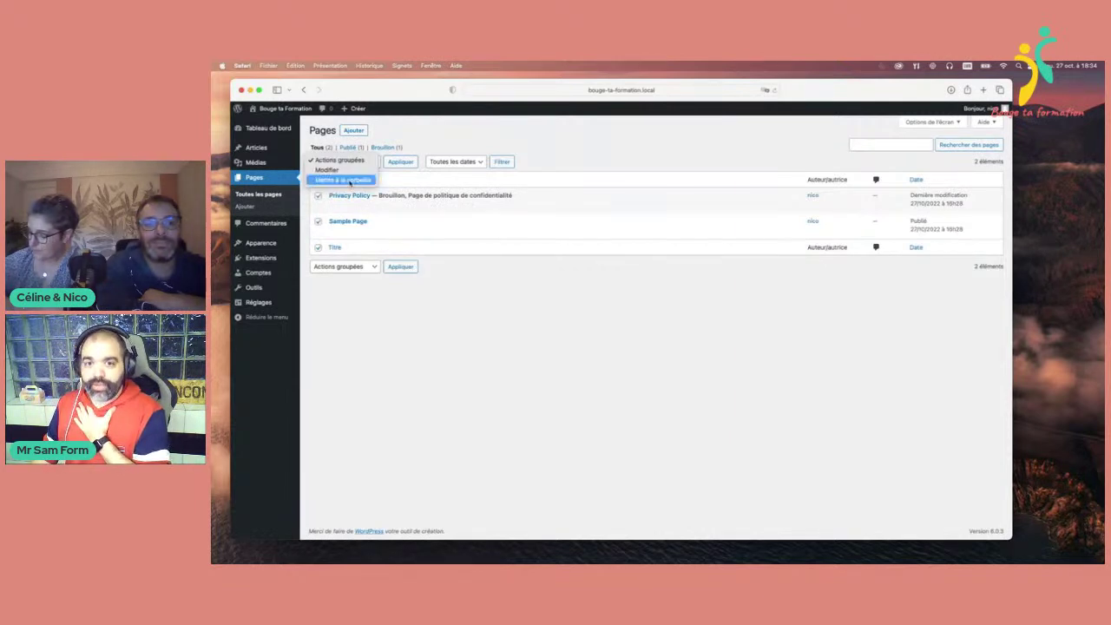
left_click(348, 180)
left_click(393, 163)
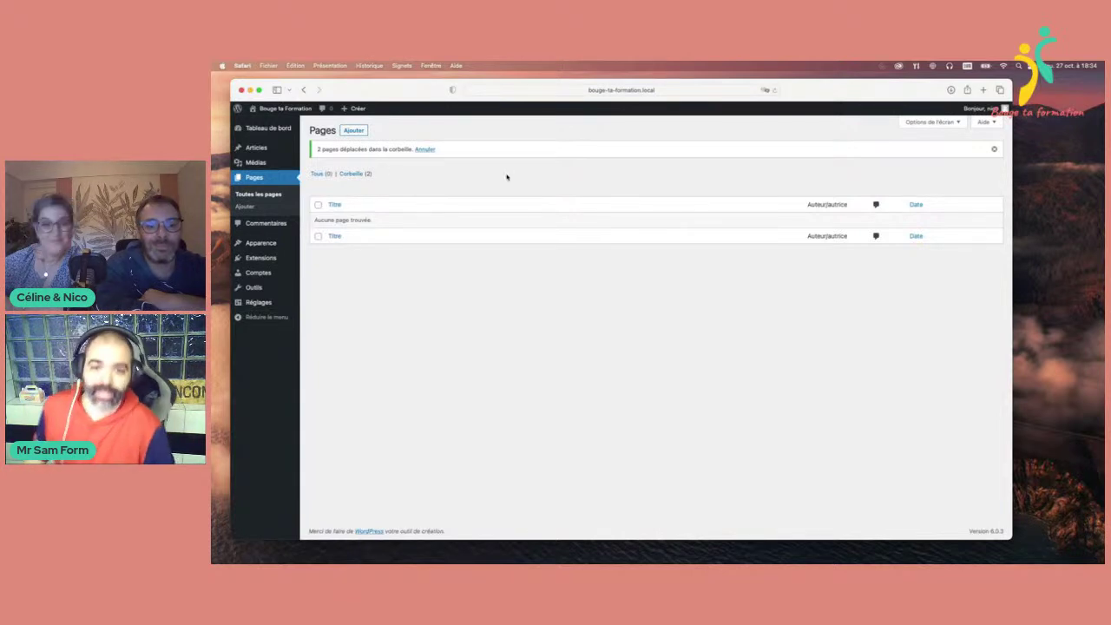
- Move the "Hello world!" post to the trash with a bulk action and check the pages and posts lists
mouse_move(260, 160)
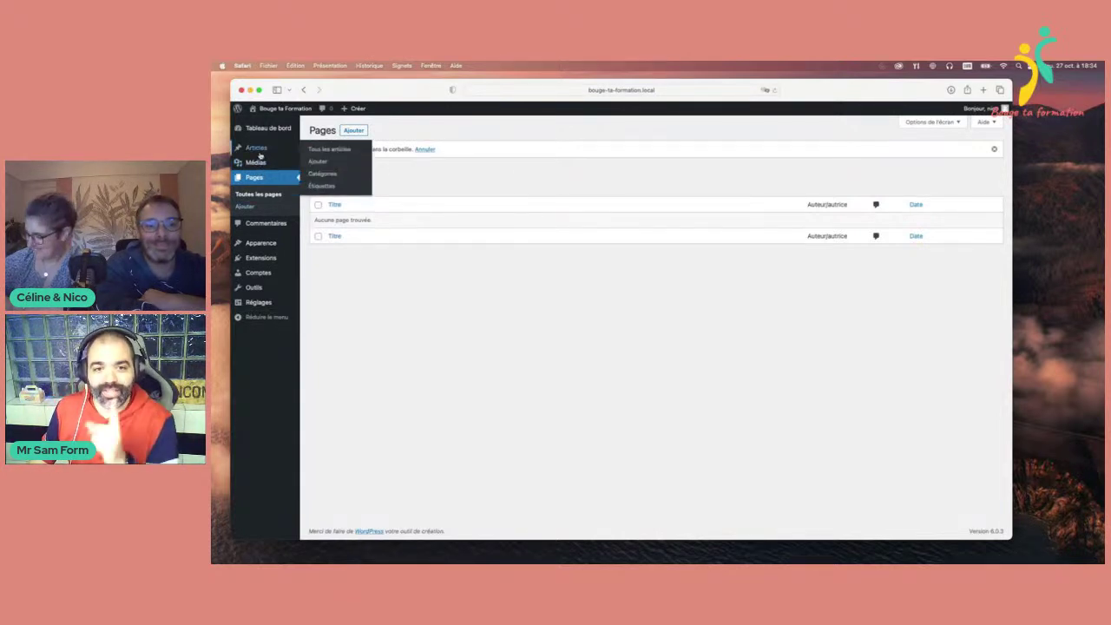
left_click(259, 155)
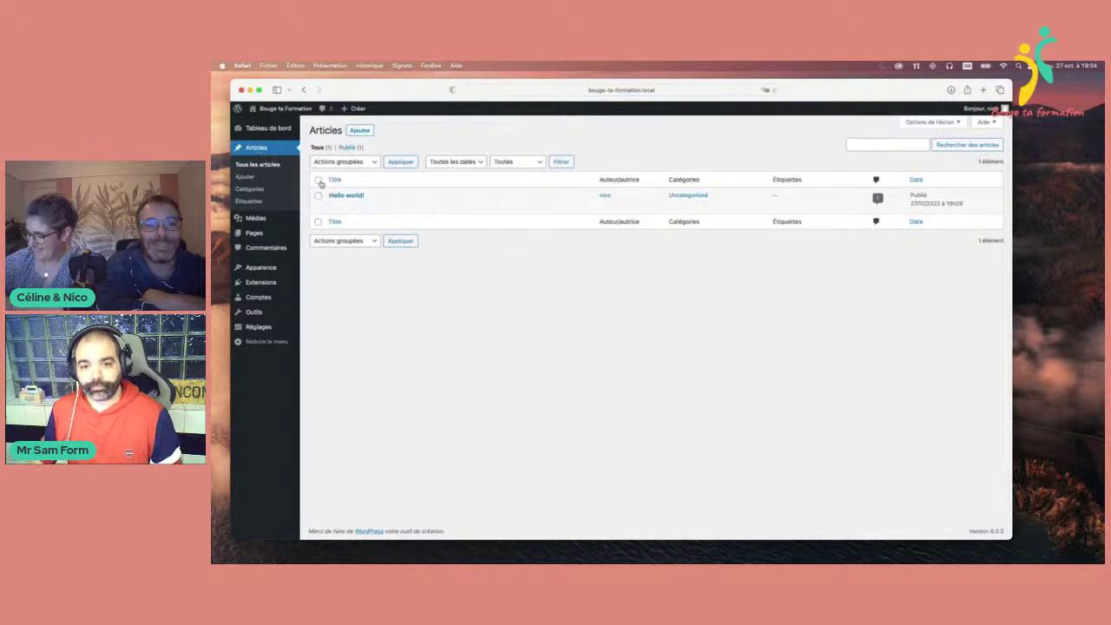
left_click(345, 163)
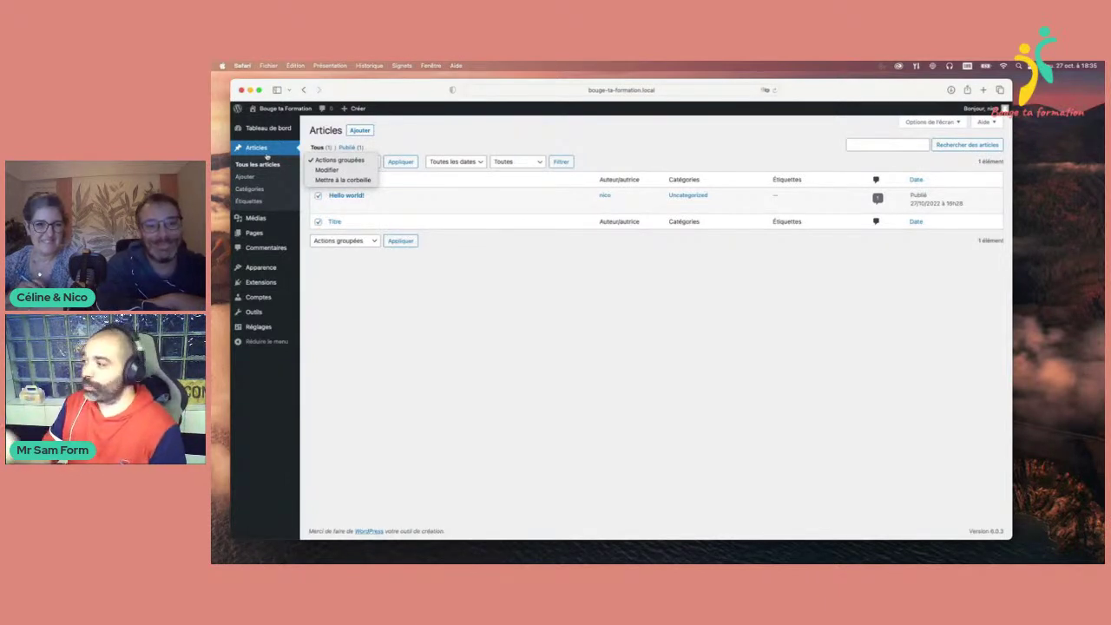
left_click(375, 265)
left_click(366, 166)
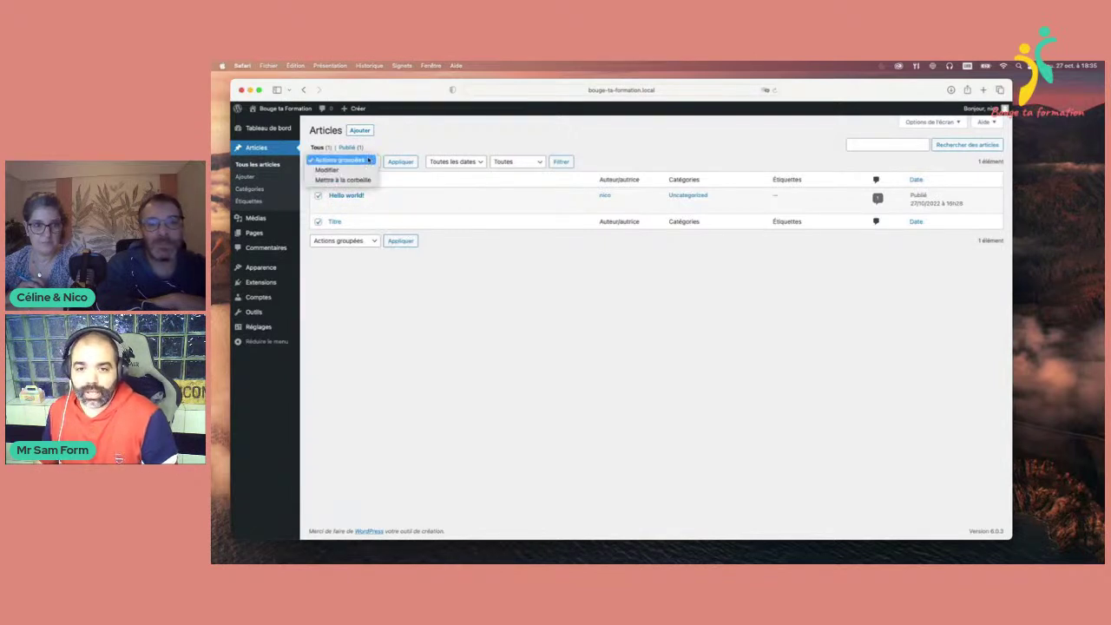
left_click(363, 180)
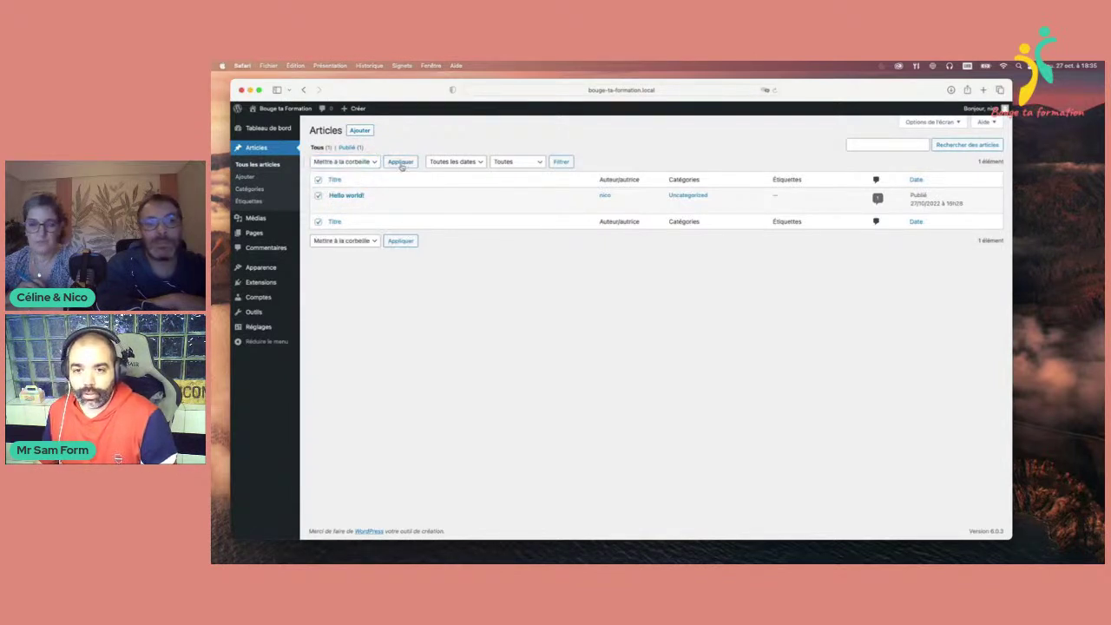
left_click(400, 162)
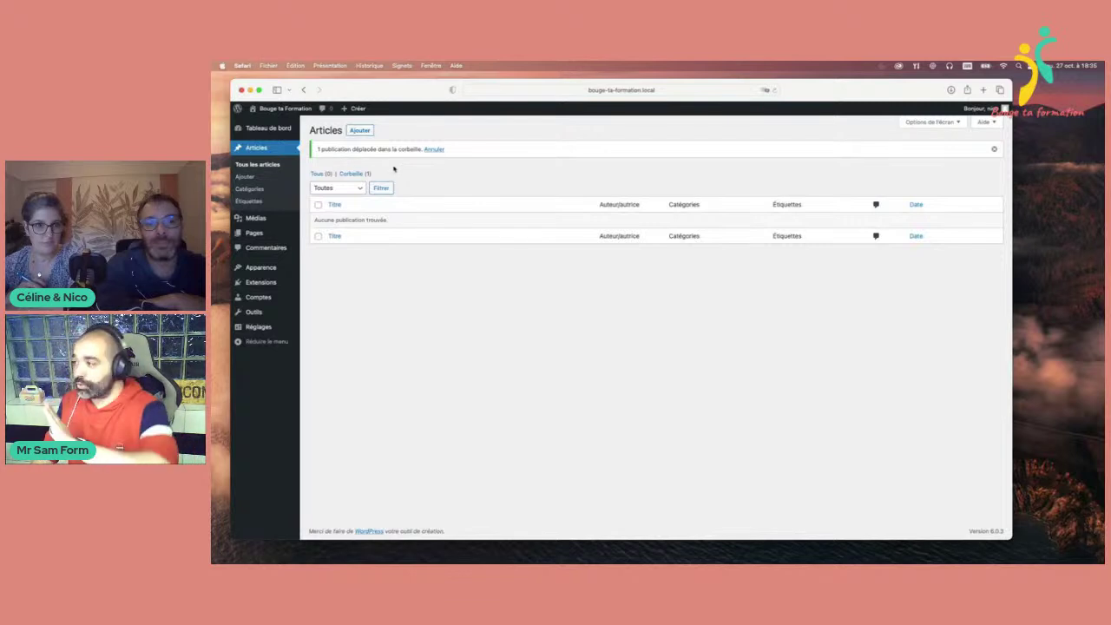
left_click(261, 232)
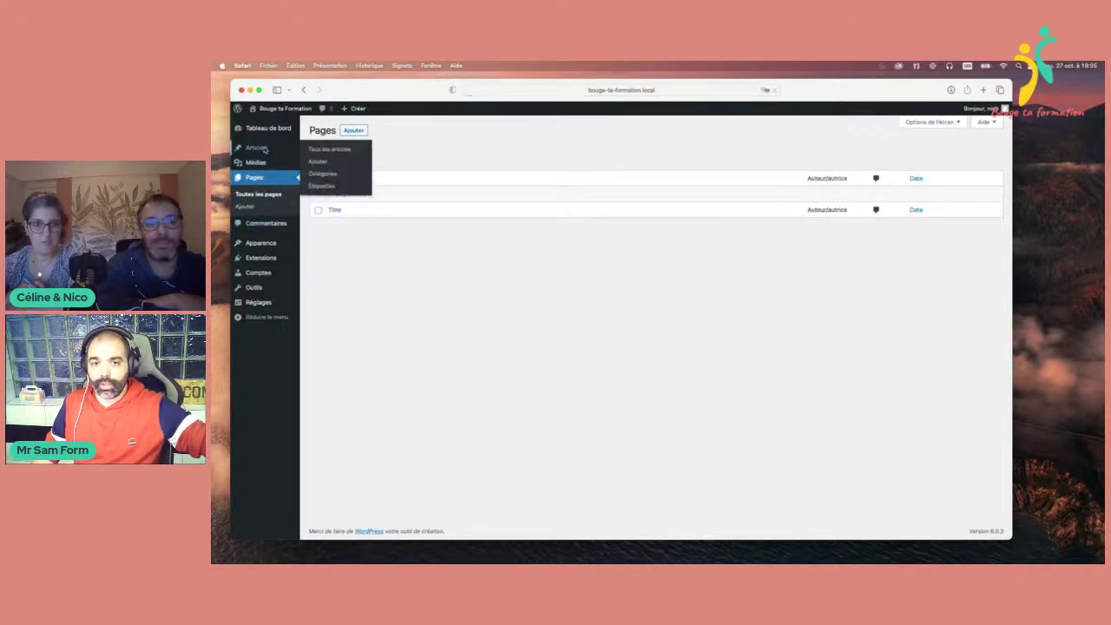
left_click(263, 148)
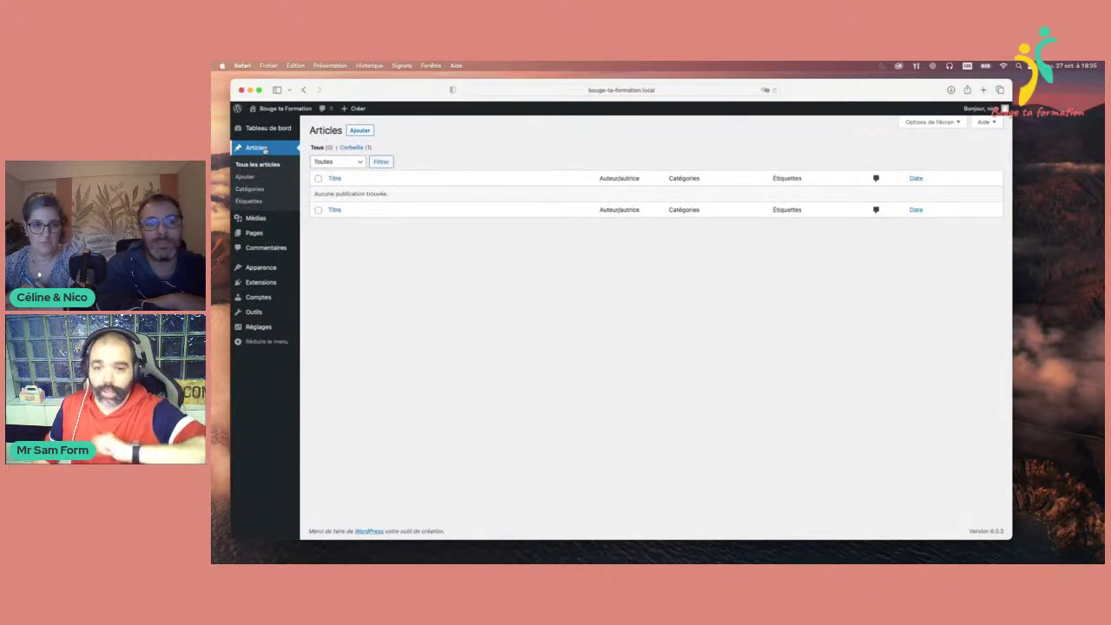
- Open the page for adding new extensions to the site
left_click(269, 282)
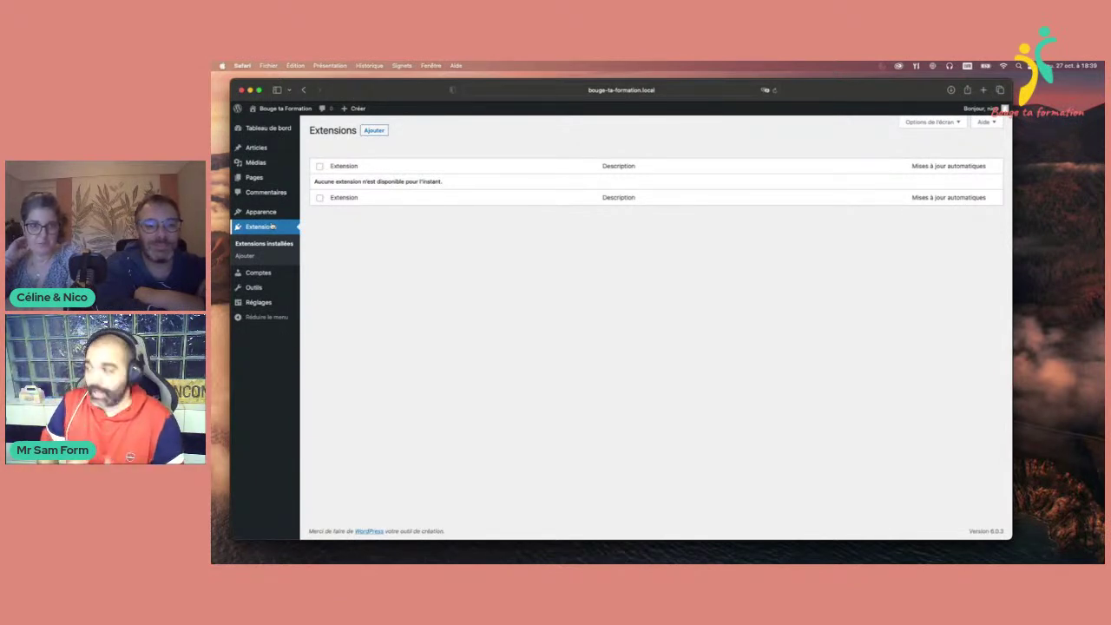
left_click(371, 130)
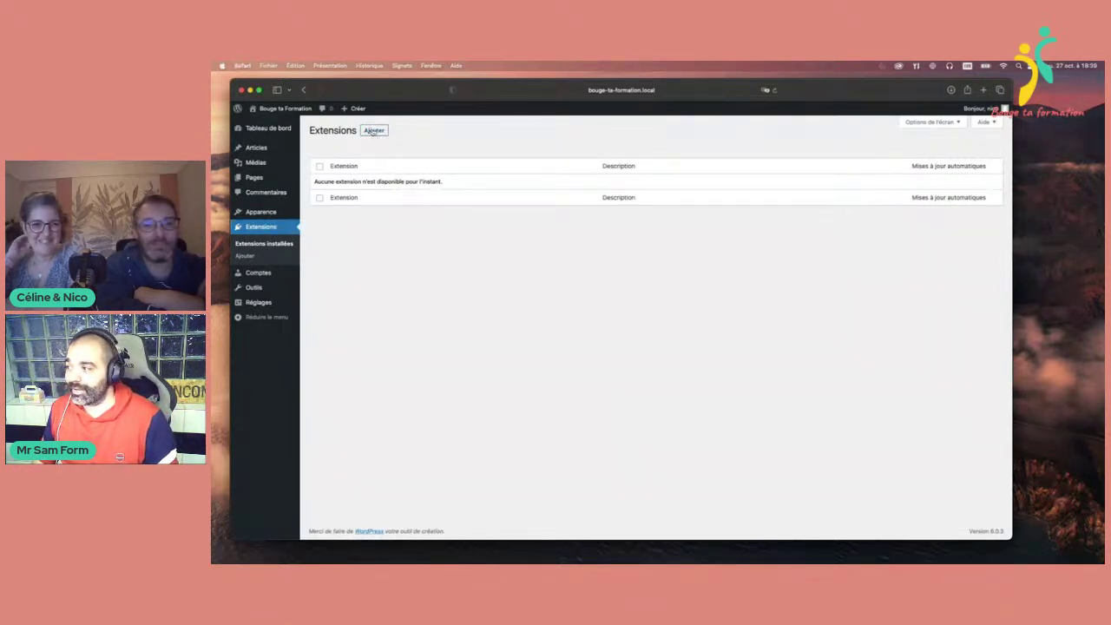
left_click(372, 130)
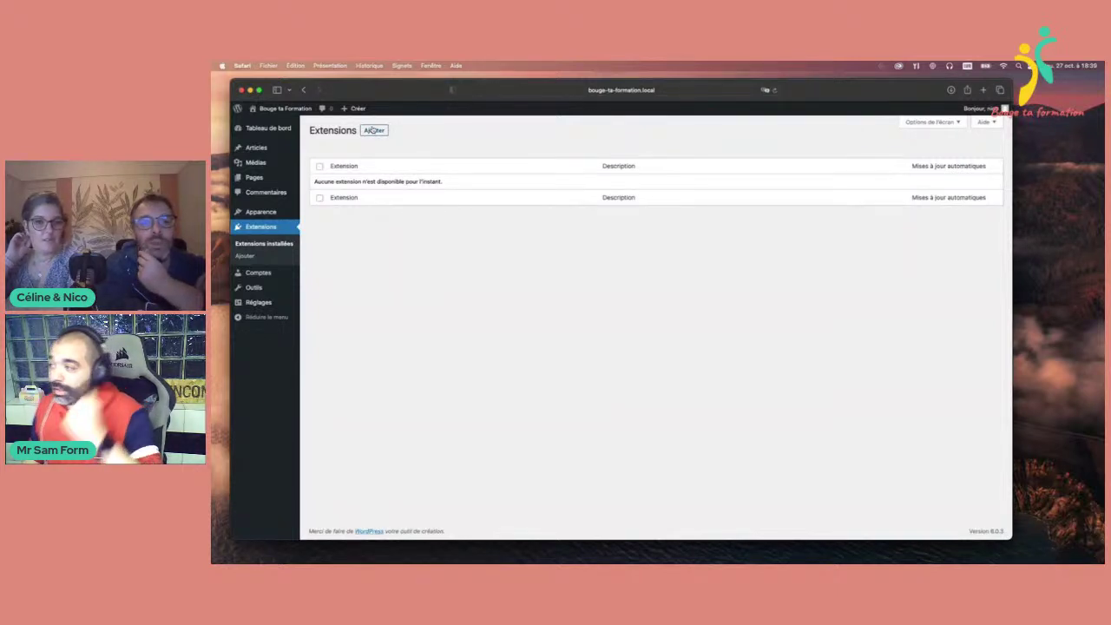
left_click(373, 131)
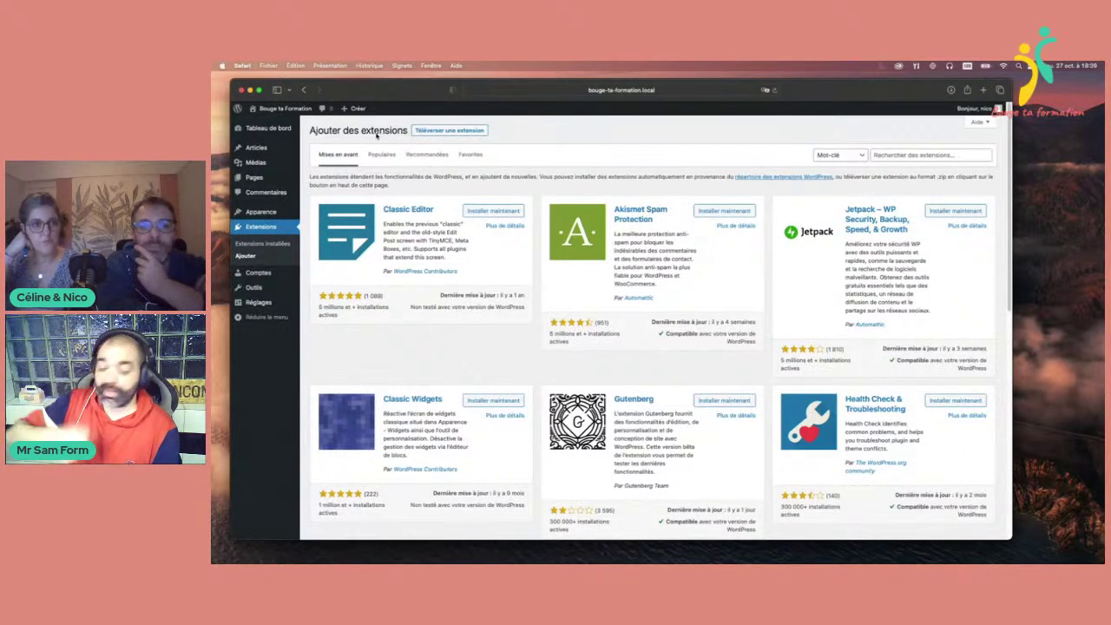
- Visit wordpress.org in a new browser tab
key("super+t")
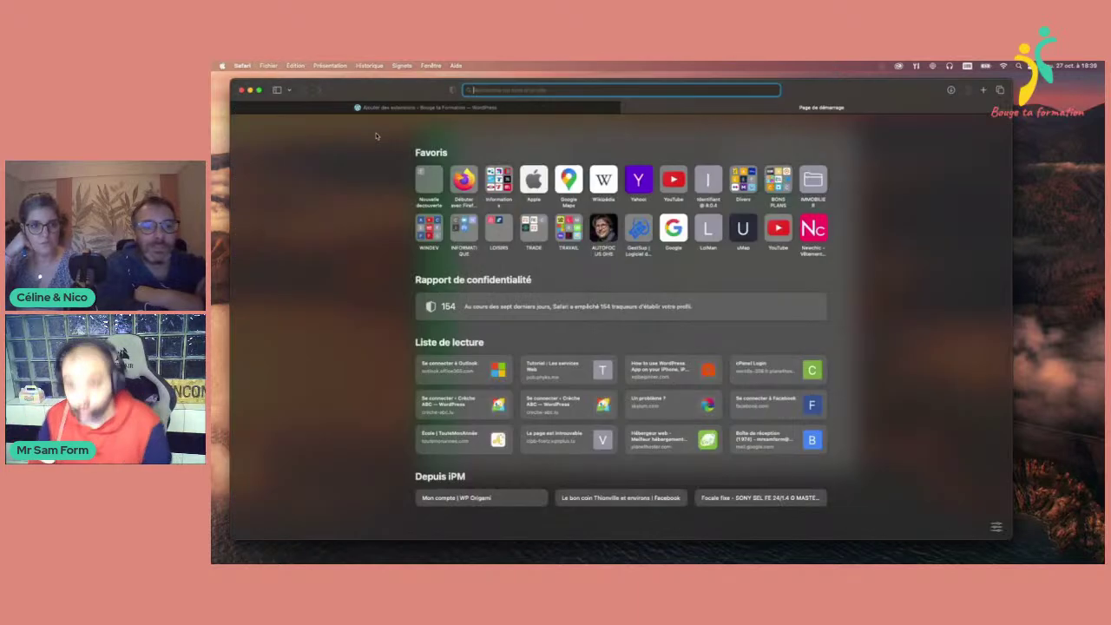
type("amazon")
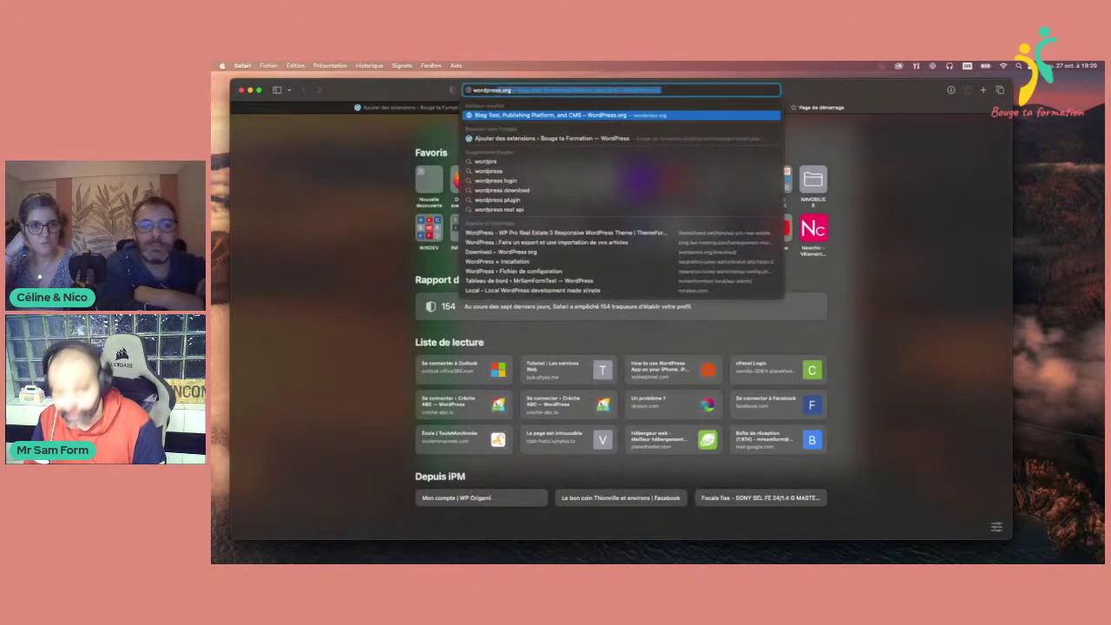
key("Return")
- Search Google for "wordpress" in place of the wordpress.org address, and close that browser tab after viewing the results
left_click(560, 90)
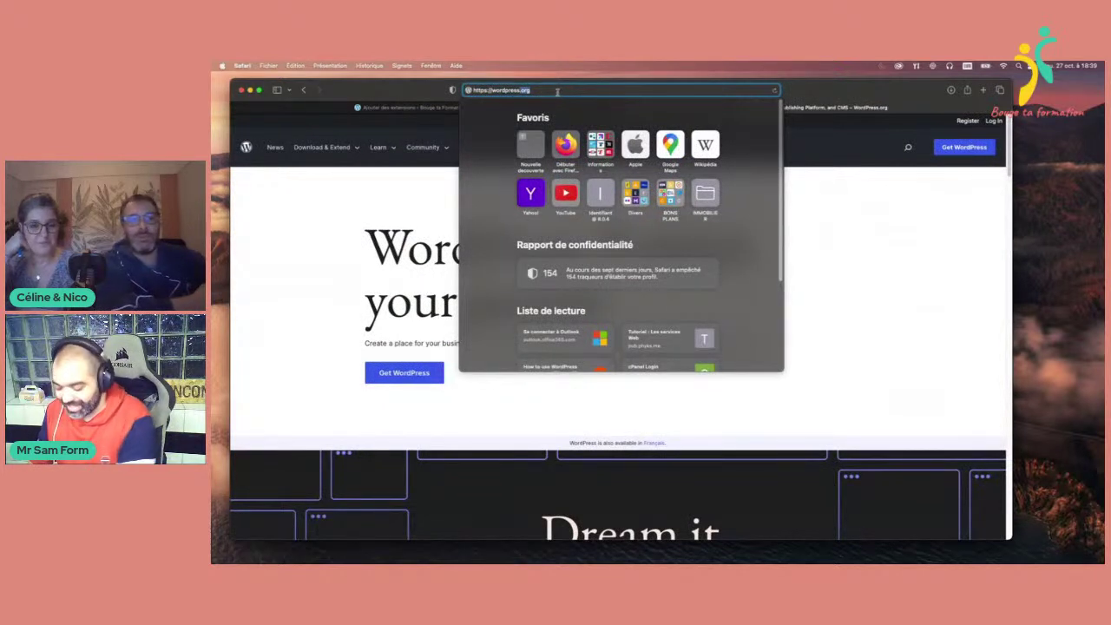
key("BackSpace")
key("BackSpace")
key("BackSpace")
key("BackSpace")
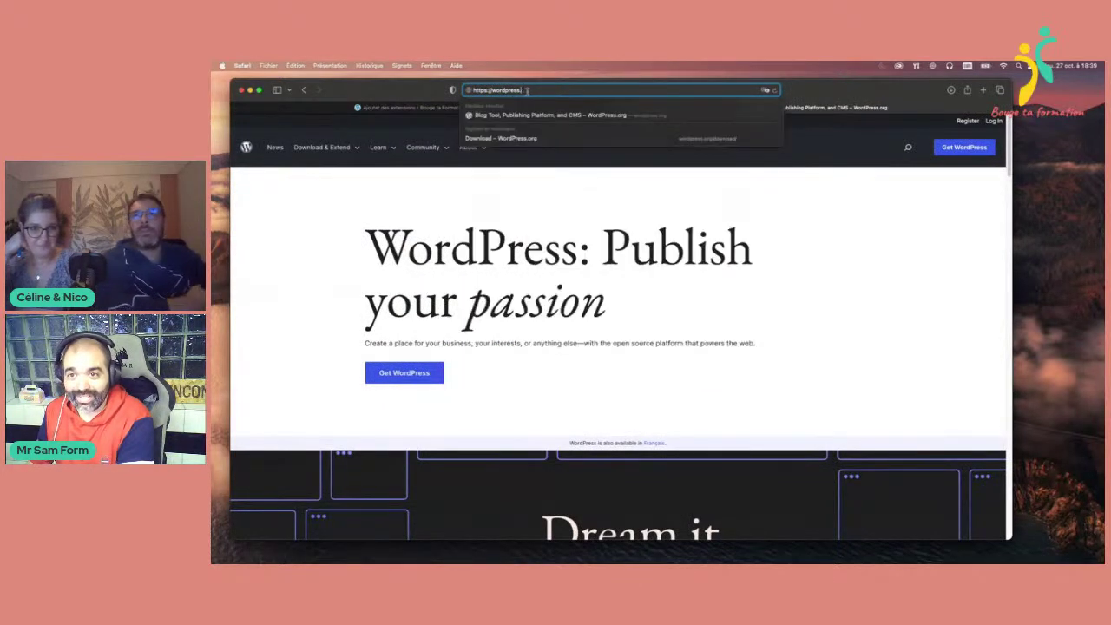
left_click(490, 90)
key("BackSpace")
key("BackSpace")
key("BackSpace")
key("BackSpace")
key("BackSpace")
key("BackSpace")
key("BackSpace")
key("BackSpace")
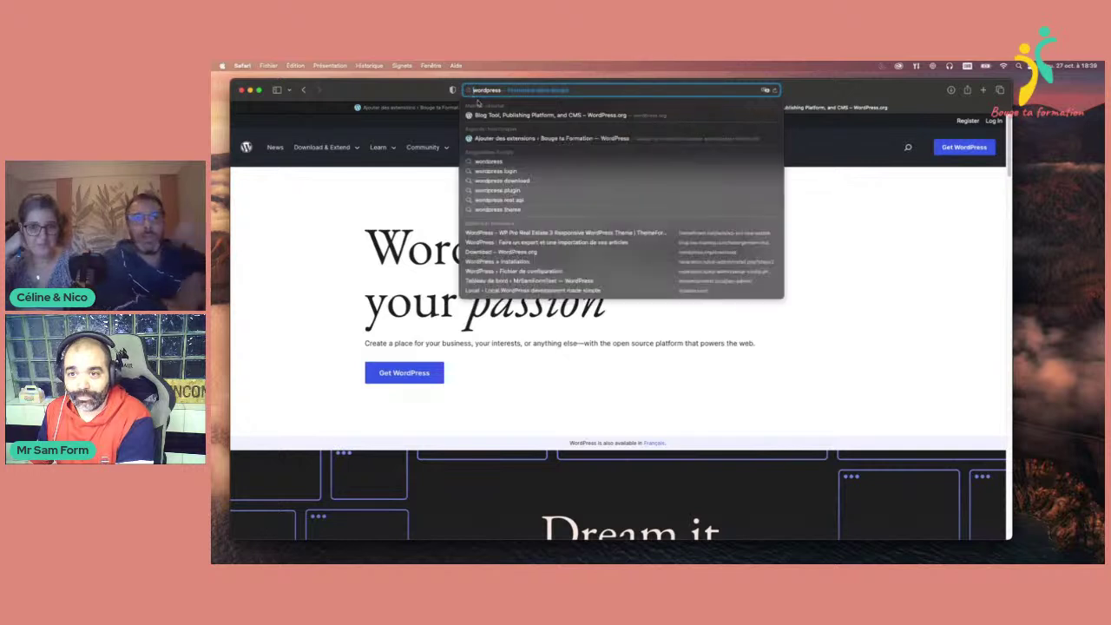
key("Return")
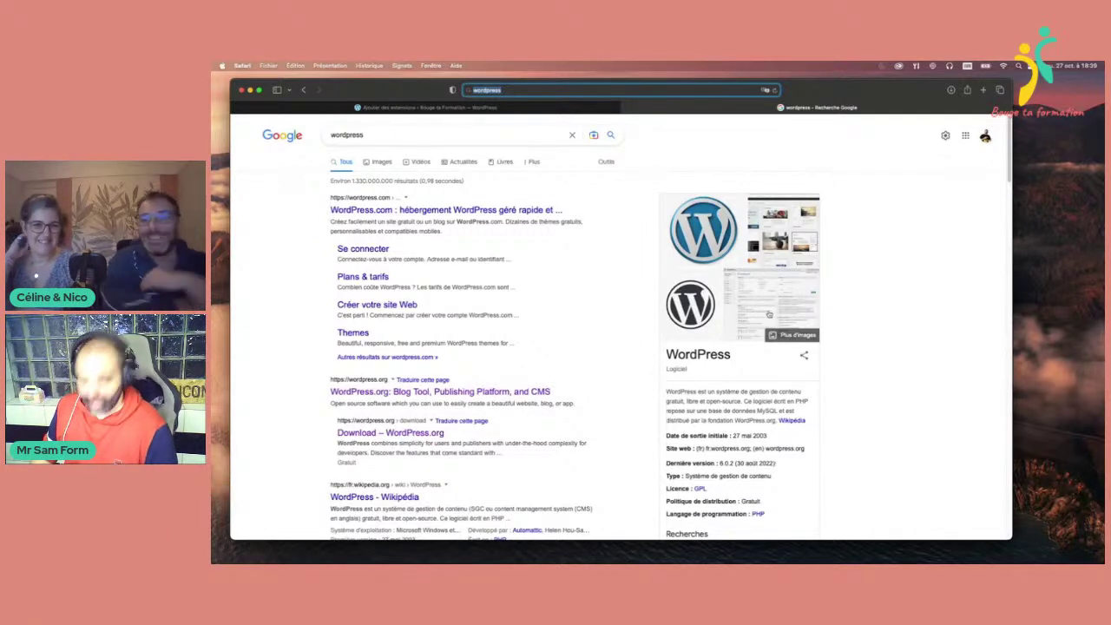
key("super+w")
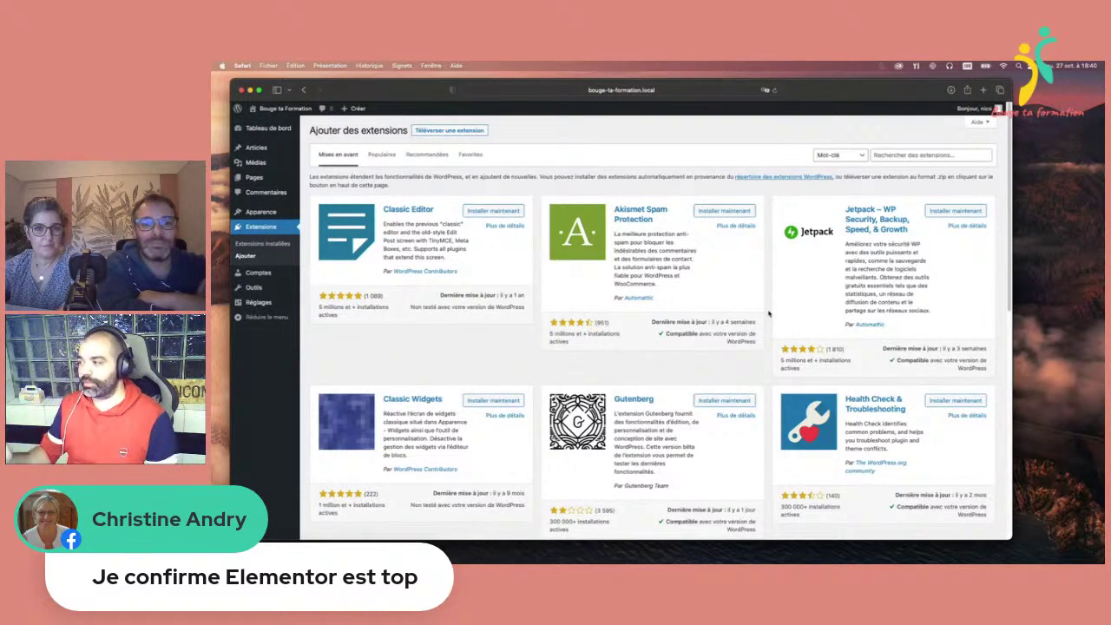
- Search the extension catalogue for "elementor"
left_click(895, 154)
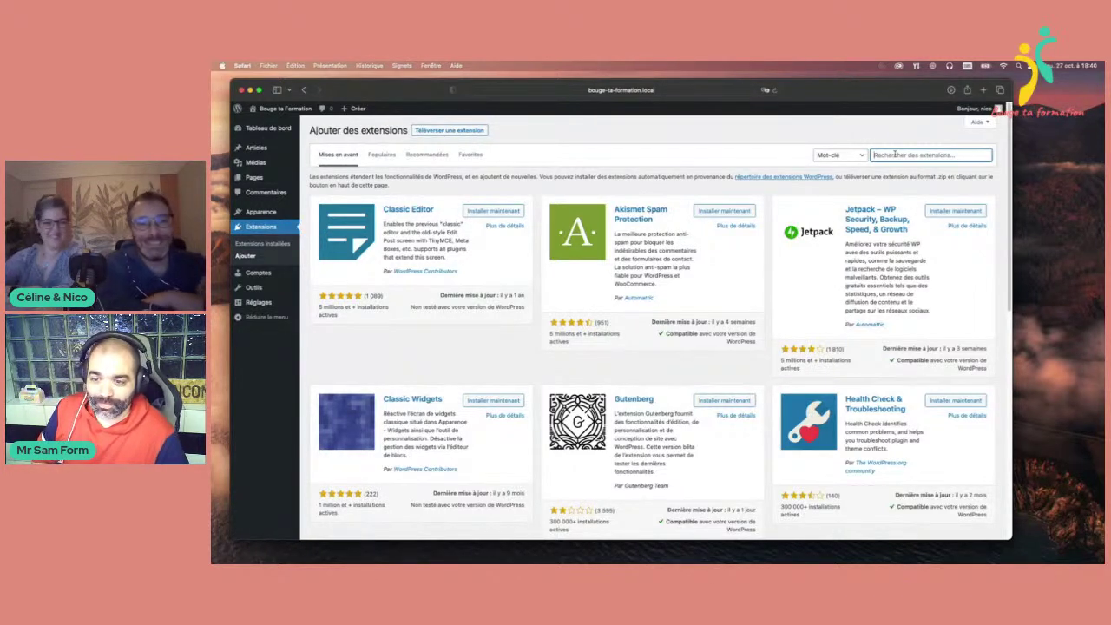
type("elemen")
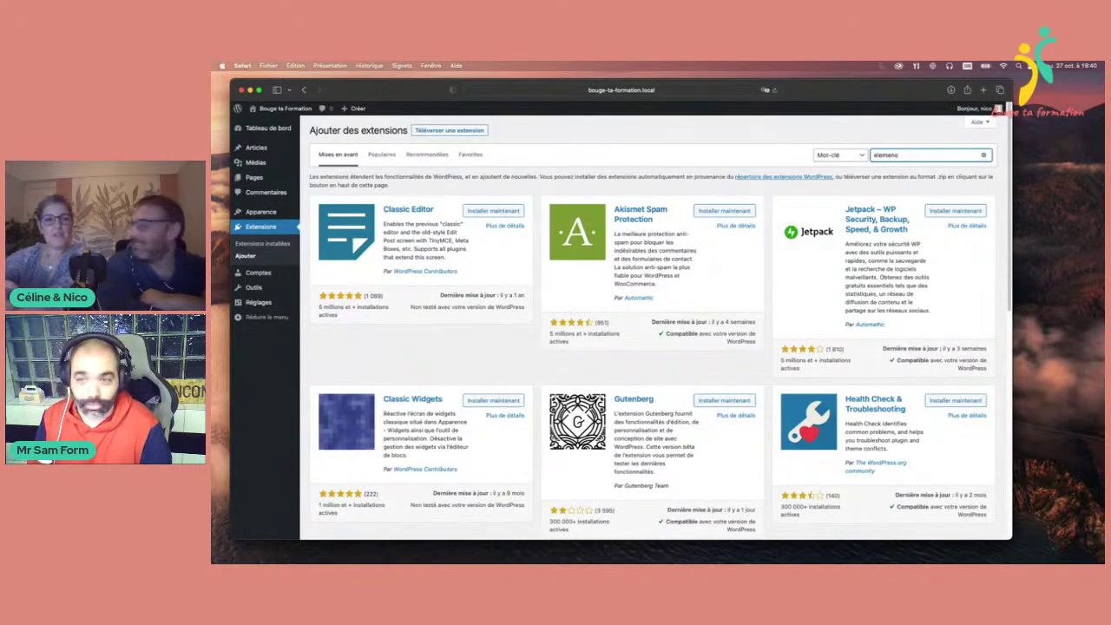
type("tor")
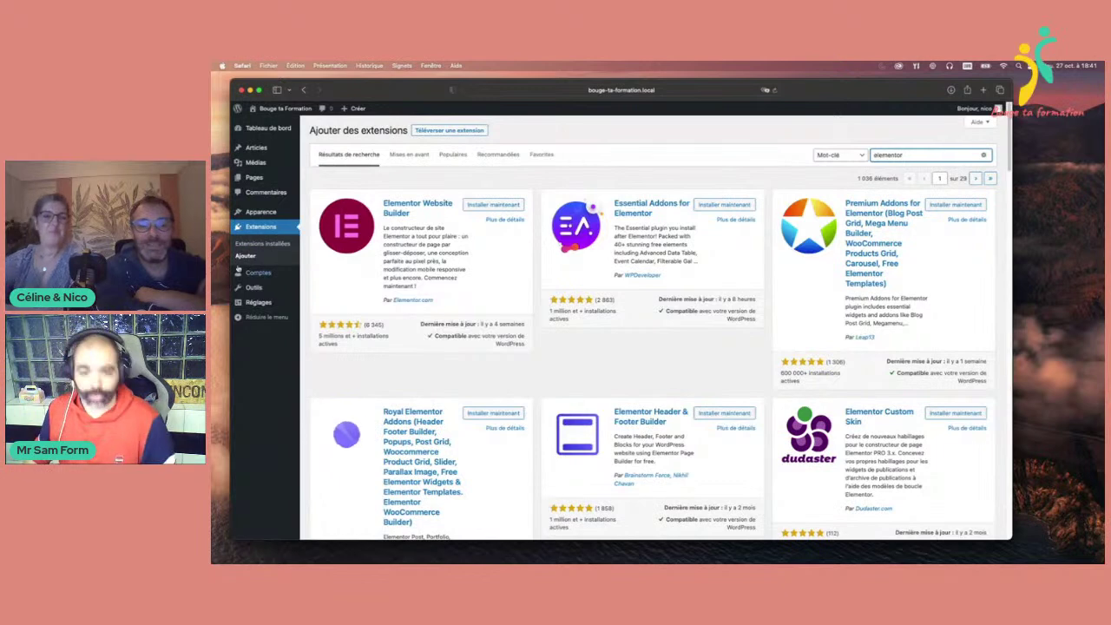
- Reopen the page for adding extensions via the installed list, search for "elementor", and install and activate Elementor Website Builder
left_click(255, 229)
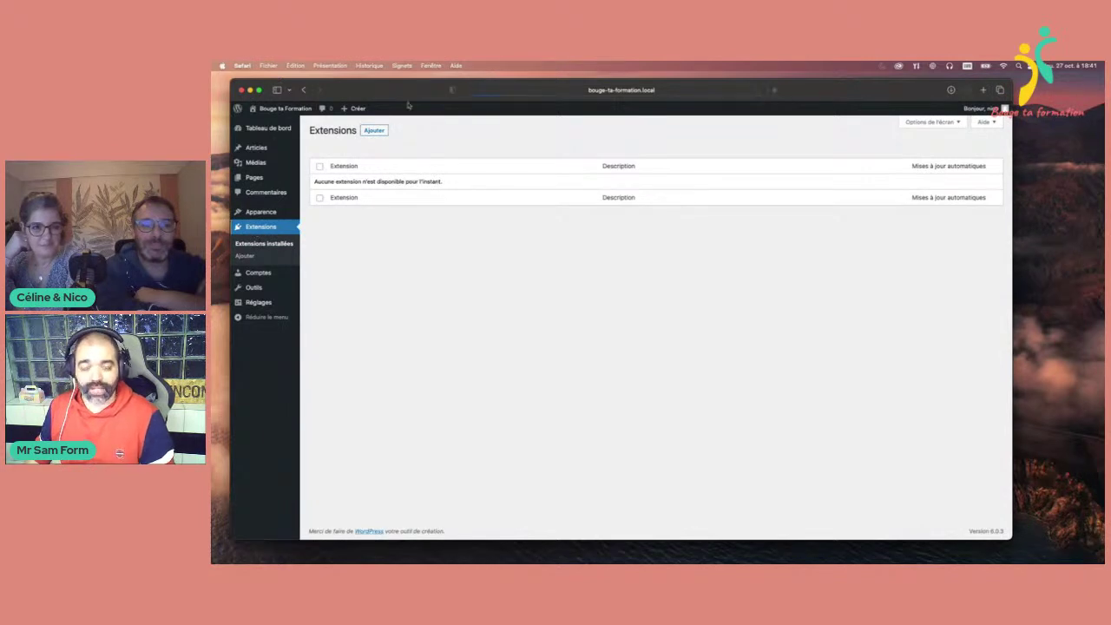
left_click(374, 130)
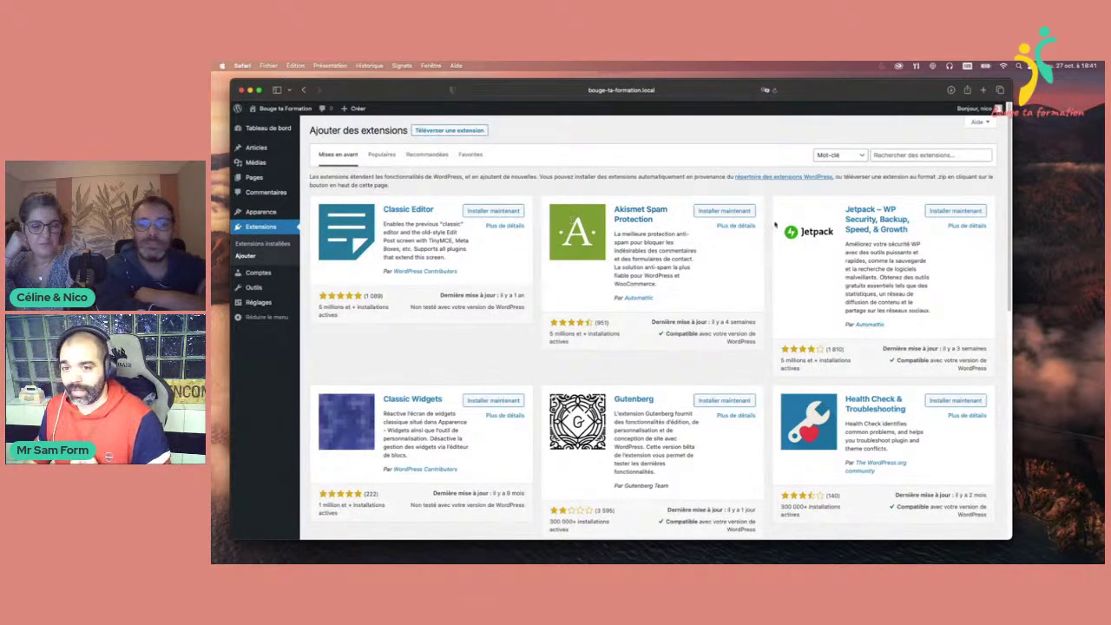
left_click(892, 156)
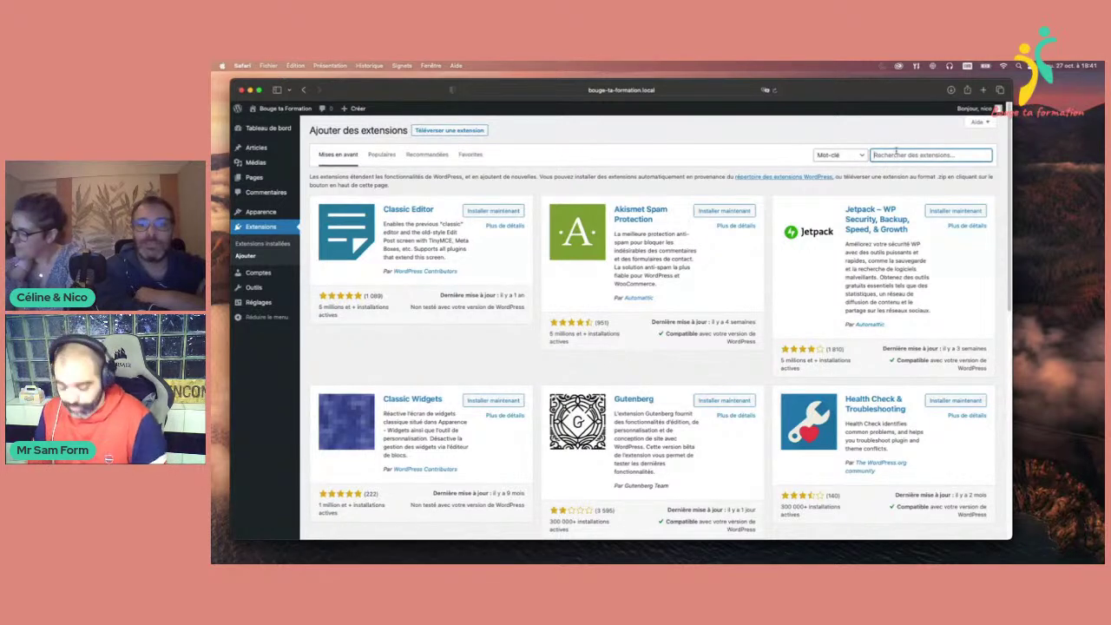
type("elementor")
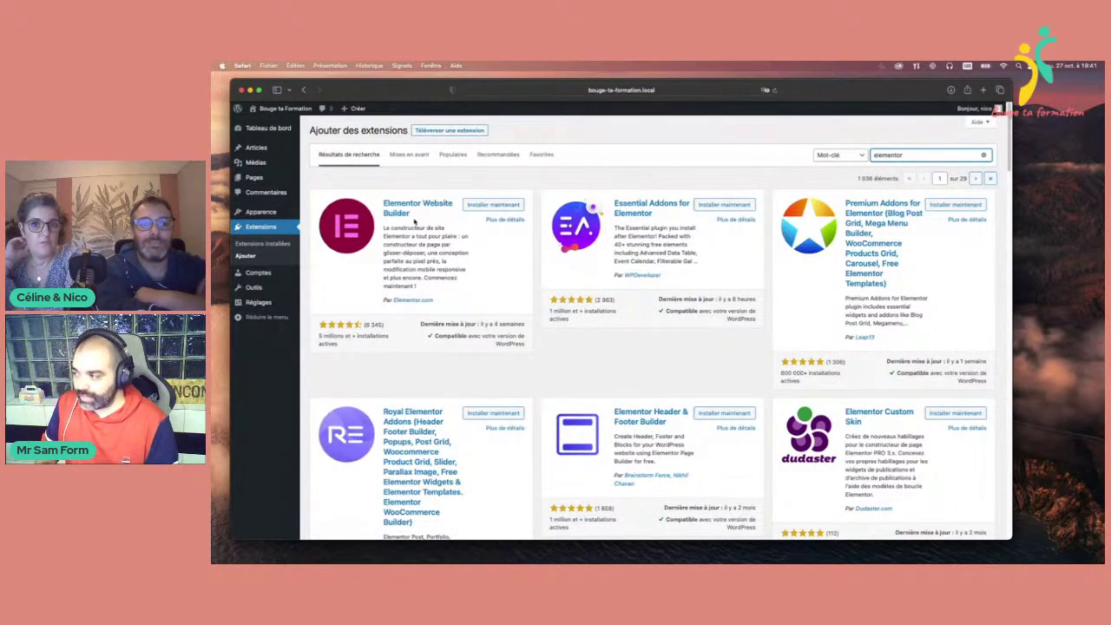
left_click(482, 206)
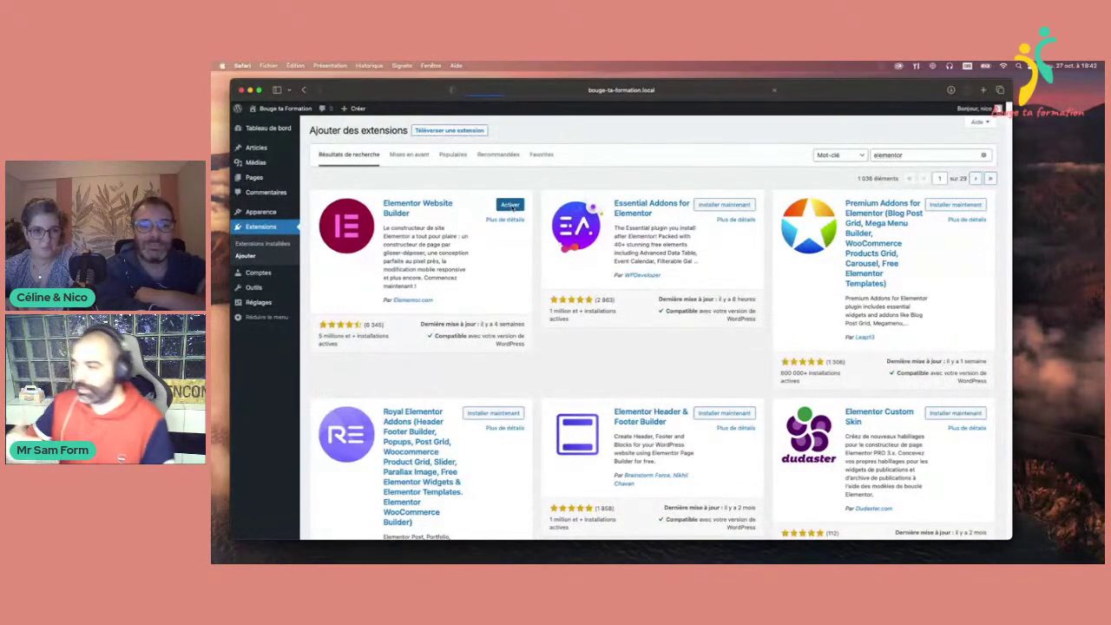
left_click(511, 206)
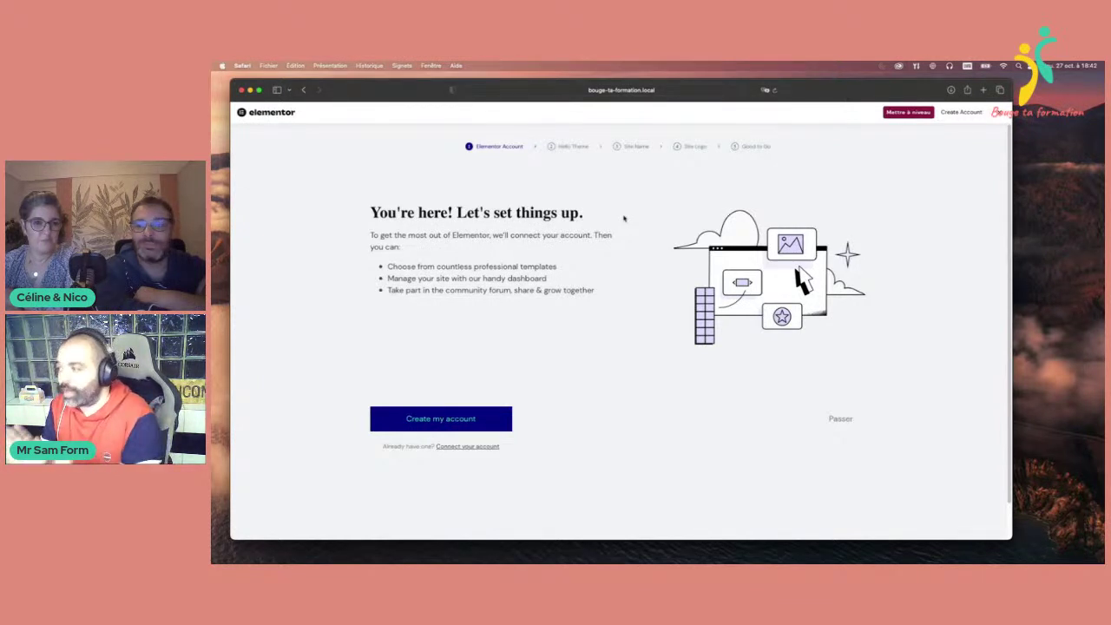
- Skip every stage of the Elementor setup wizard, from the account to the final getting-started choice
left_click(840, 420)
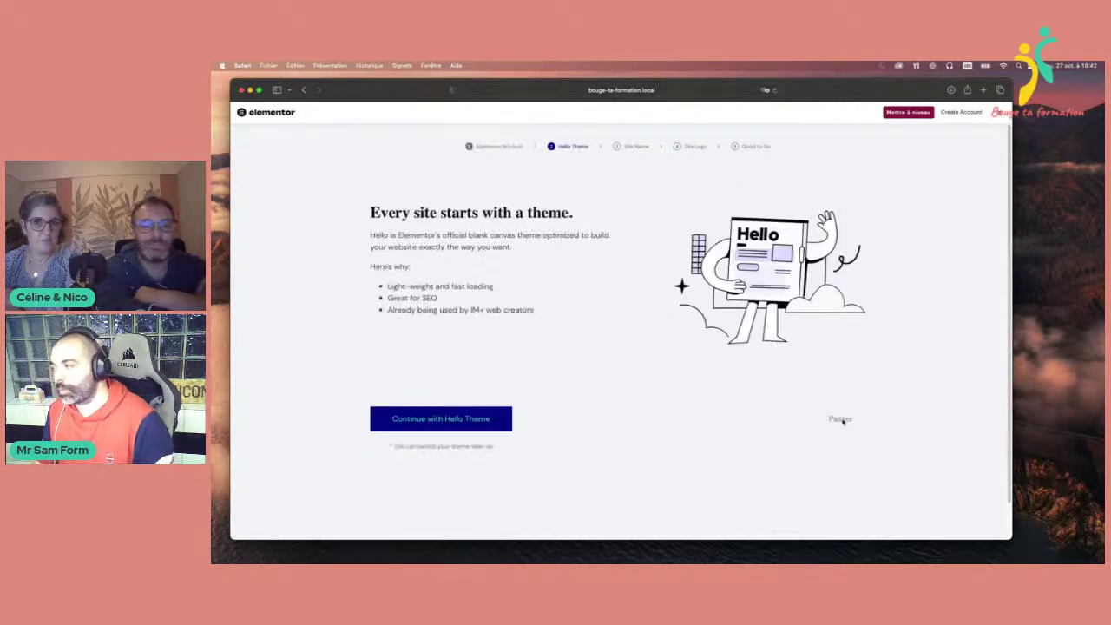
left_click(841, 420)
left_click(842, 420)
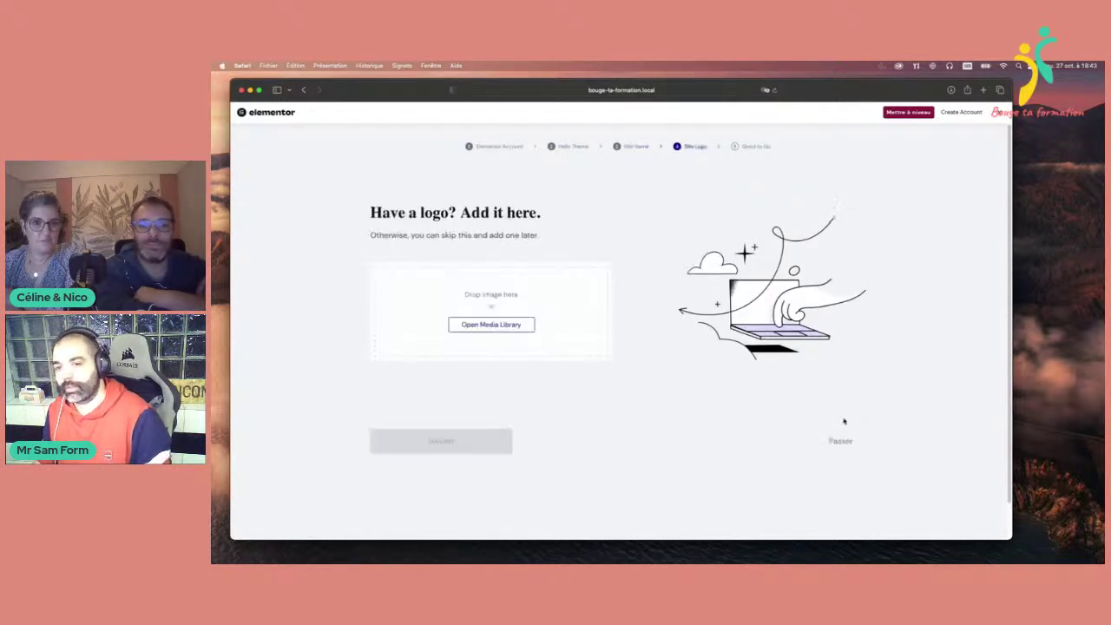
left_click(841, 437)
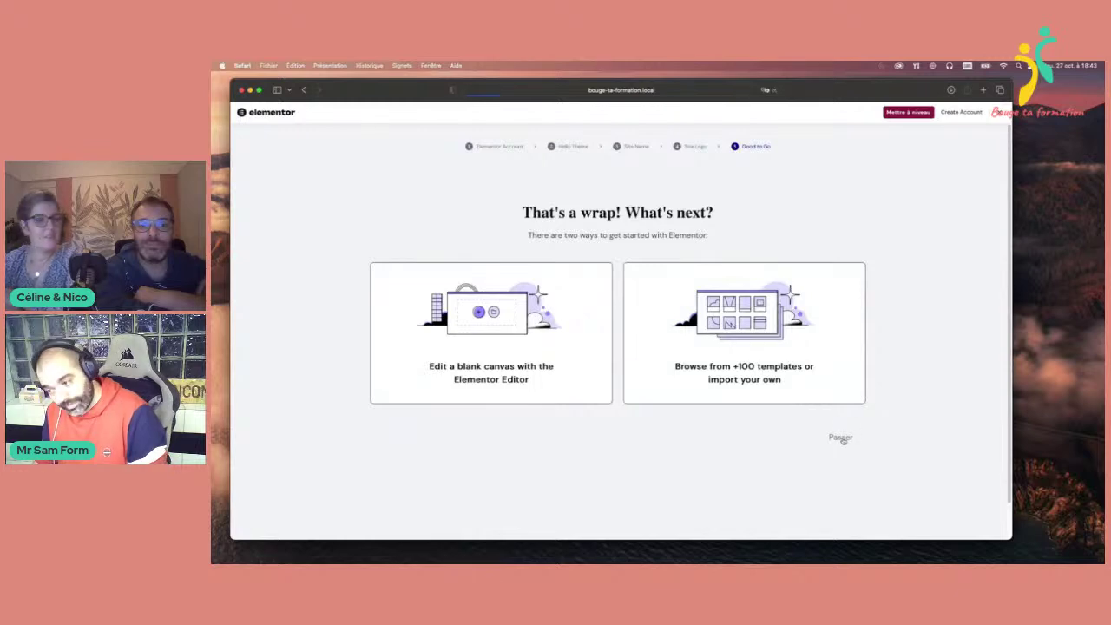
left_click(841, 438)
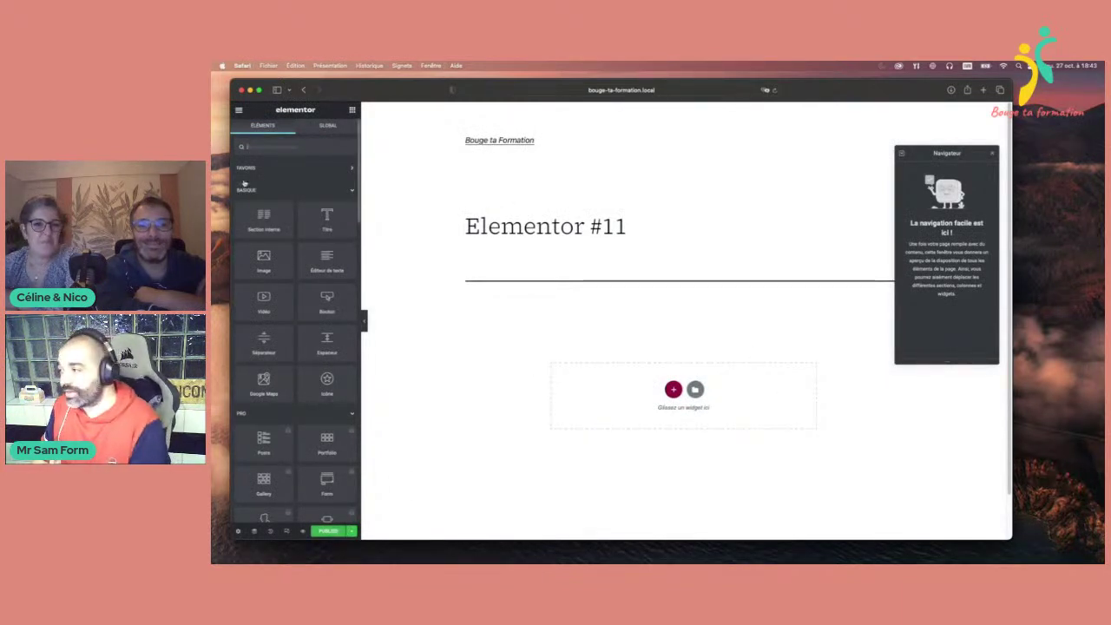
- Quit the Elementor editor with "Cette publication" as exit destination, dismiss the block editor welcome guide and return to the pages list
left_click(239, 109)
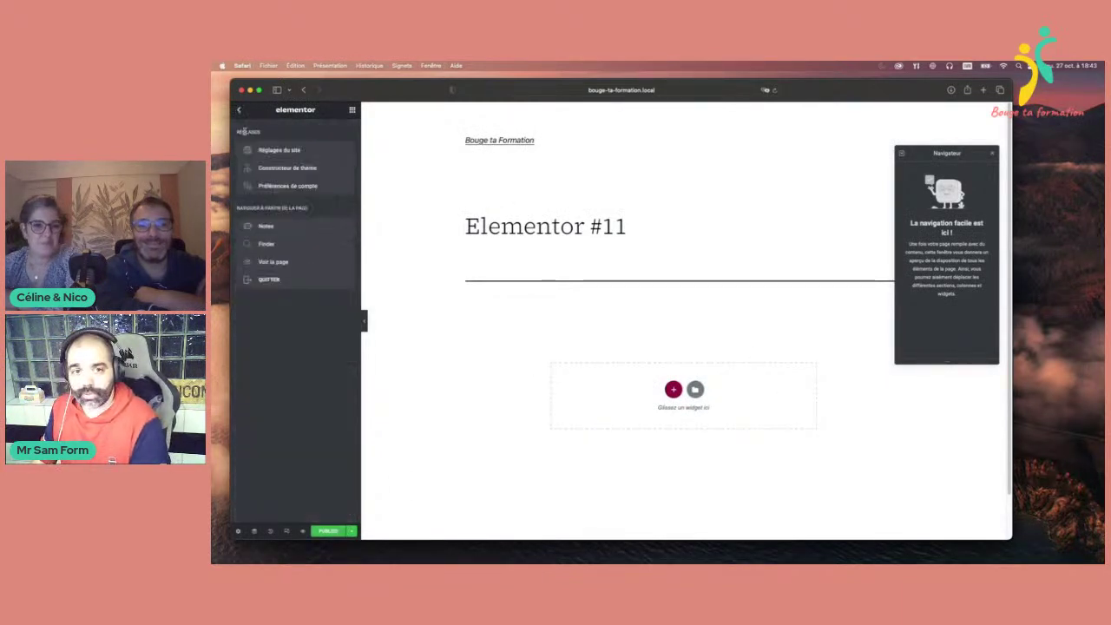
left_click(288, 279)
left_click(660, 365)
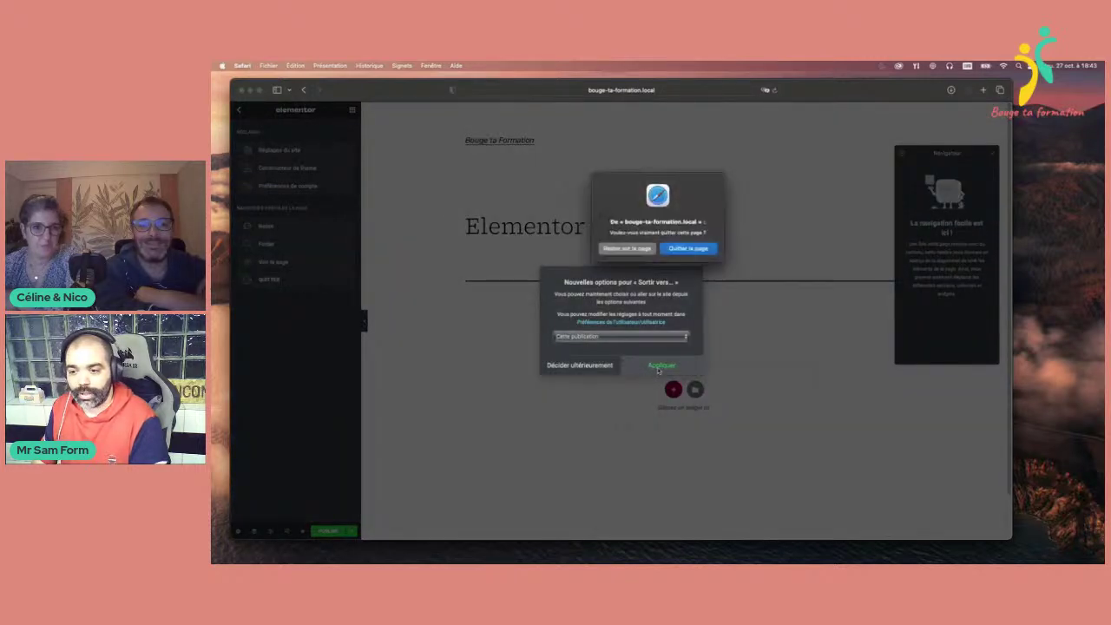
left_click(688, 249)
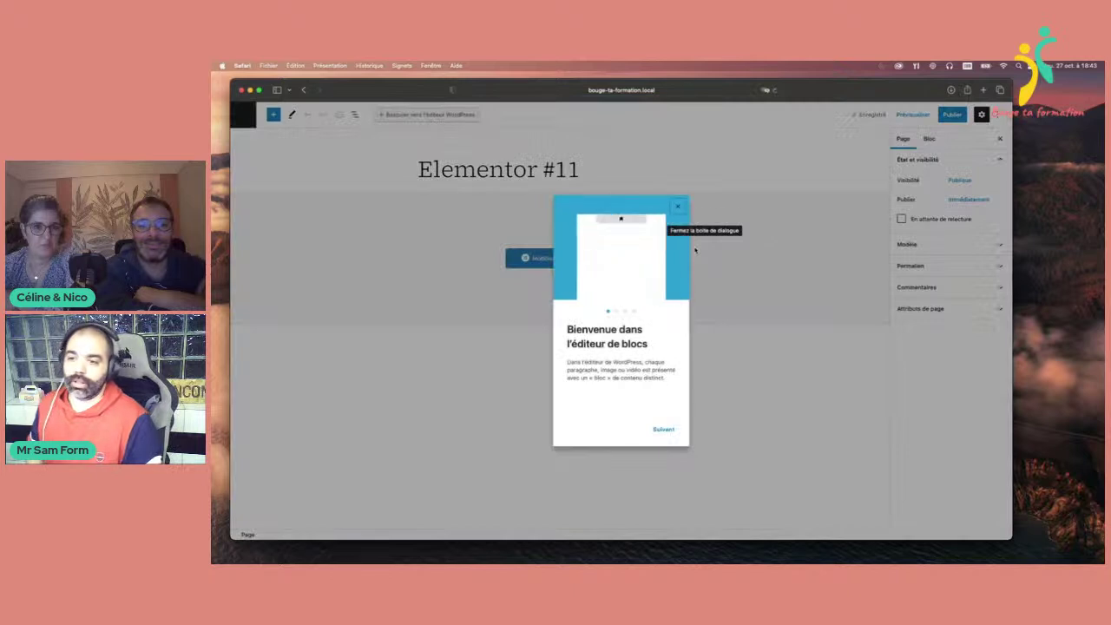
left_click(678, 206)
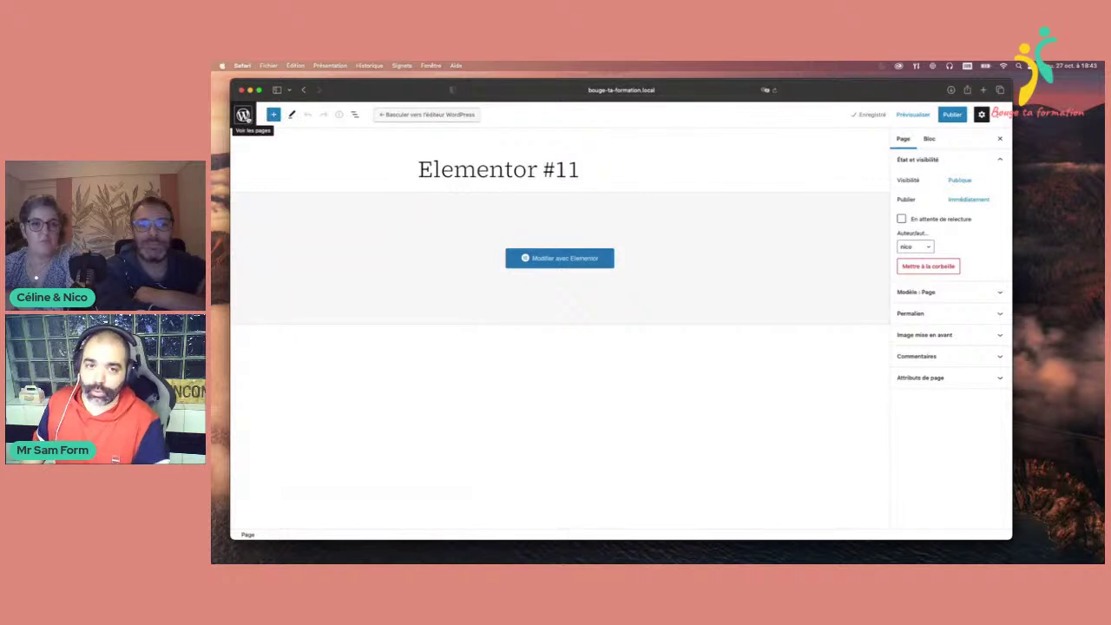
left_click(243, 116)
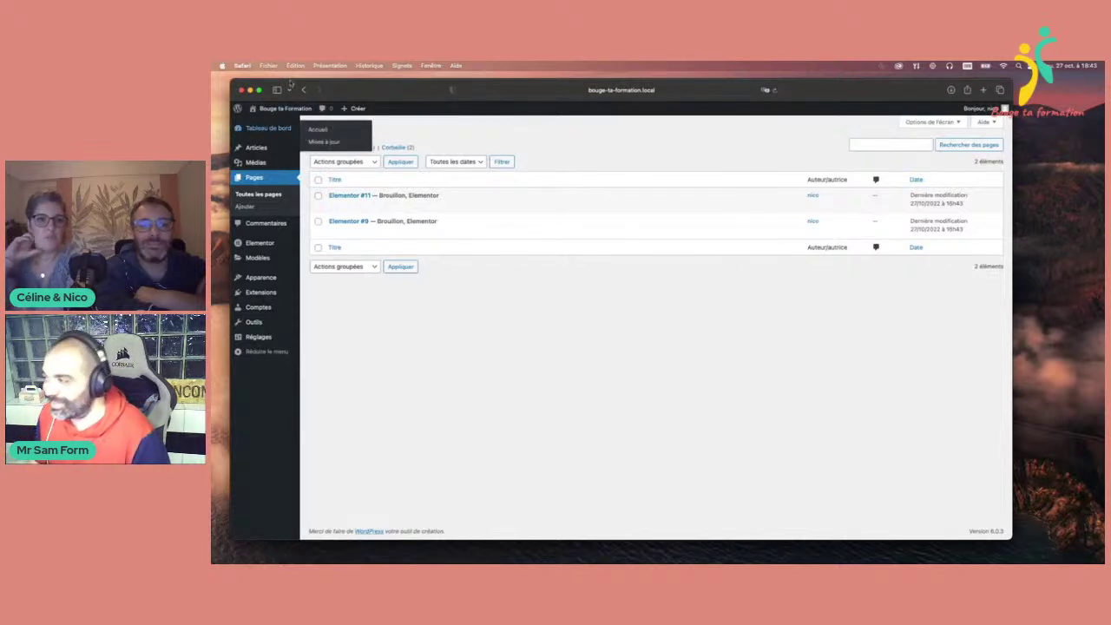
- Move both draft pages, "Elementor #11" and "Elementor #9", to the trash with a bulk action
left_click(319, 179)
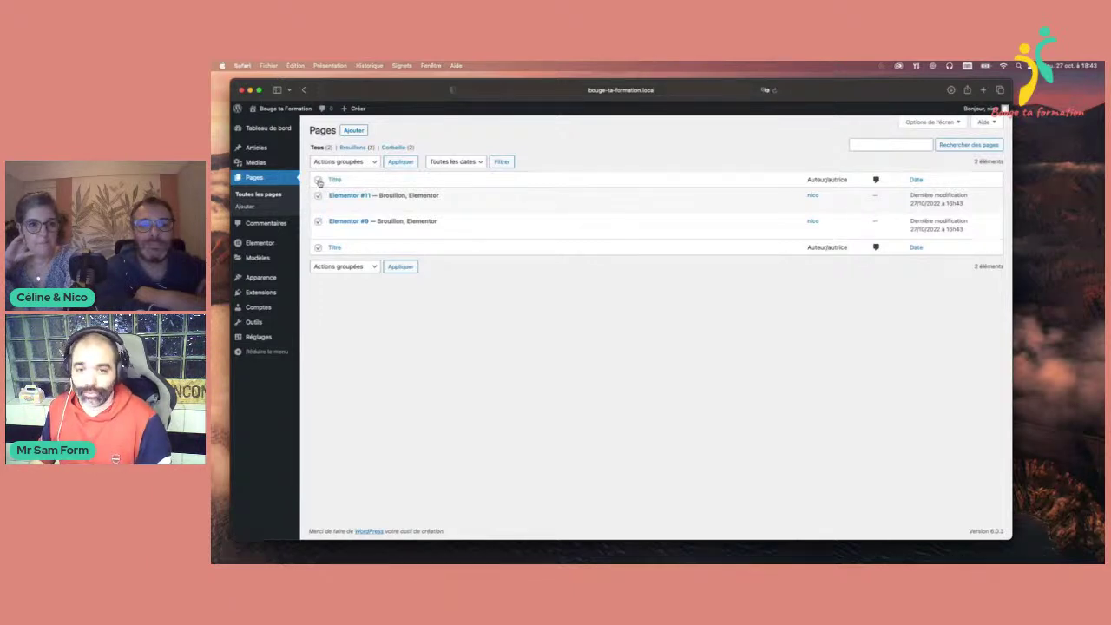
left_click(344, 161)
left_click(351, 181)
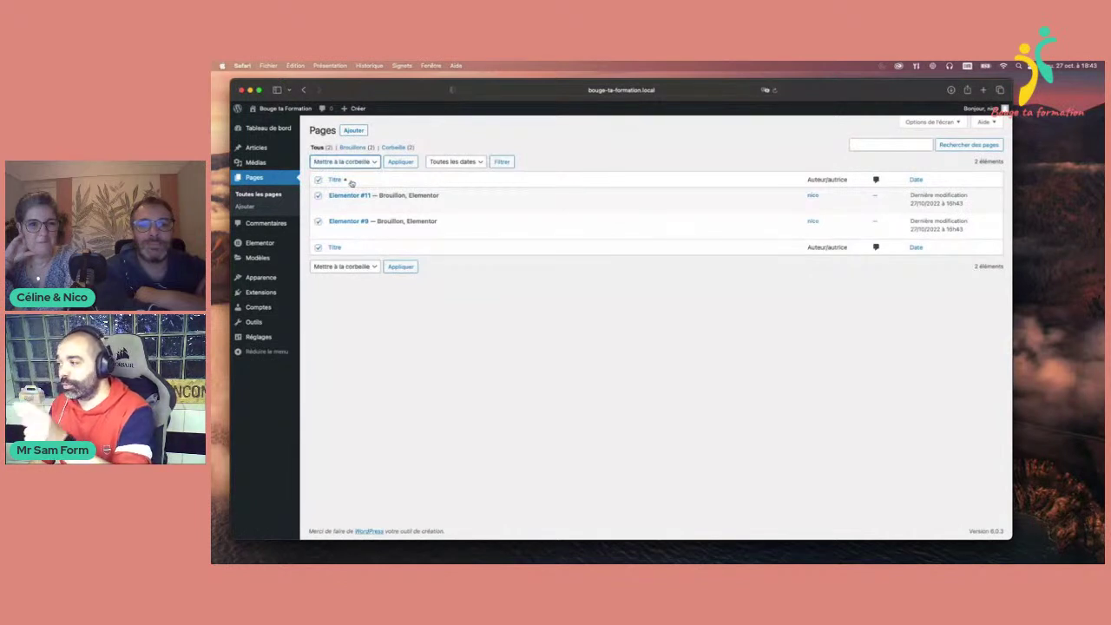
left_click(400, 163)
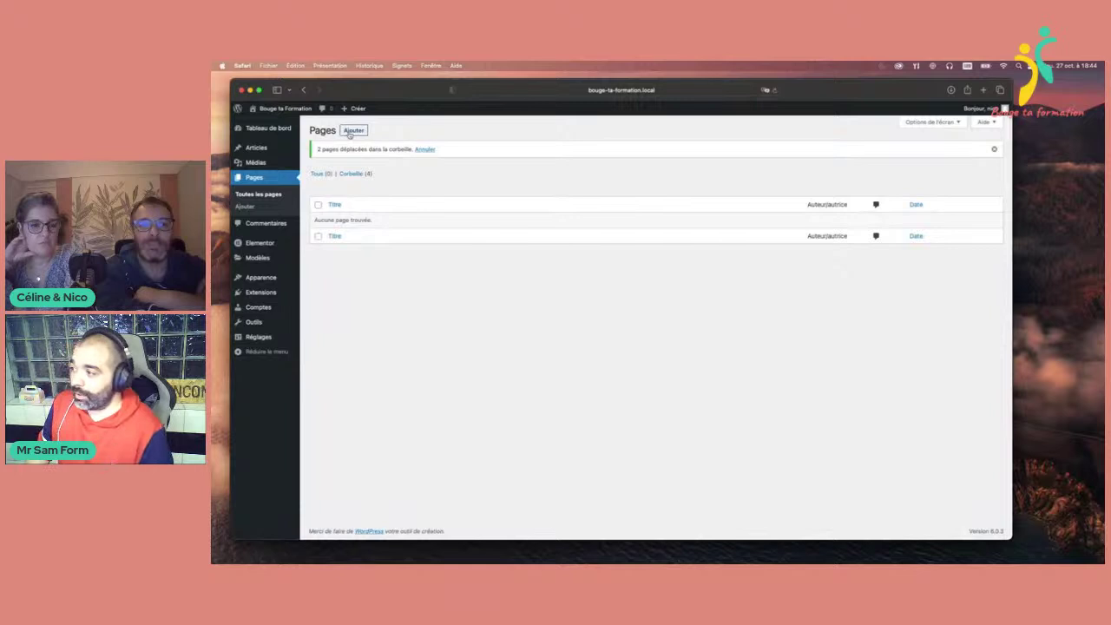
- Check the list of installed extensions, and add a new page titled "Accueil"
mouse_move(287, 295)
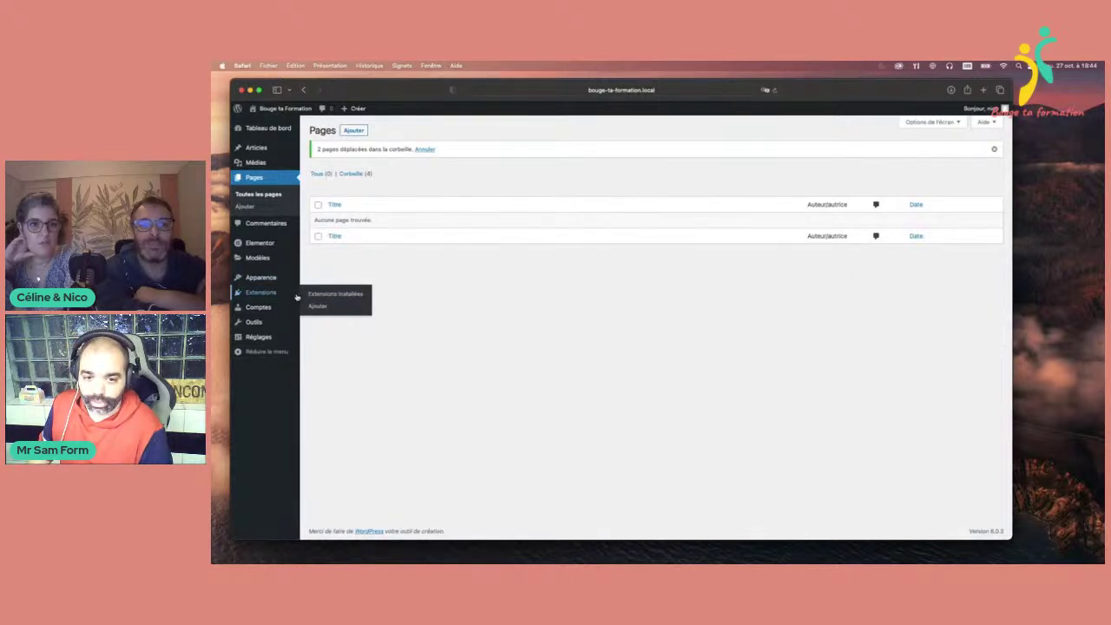
left_click(322, 295)
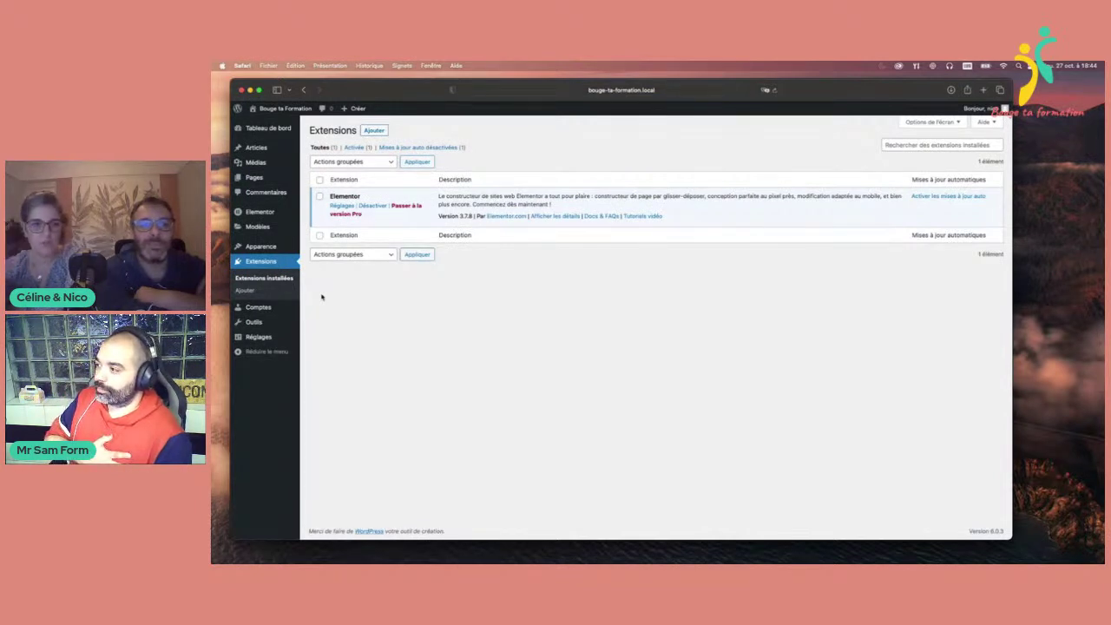
left_click(266, 177)
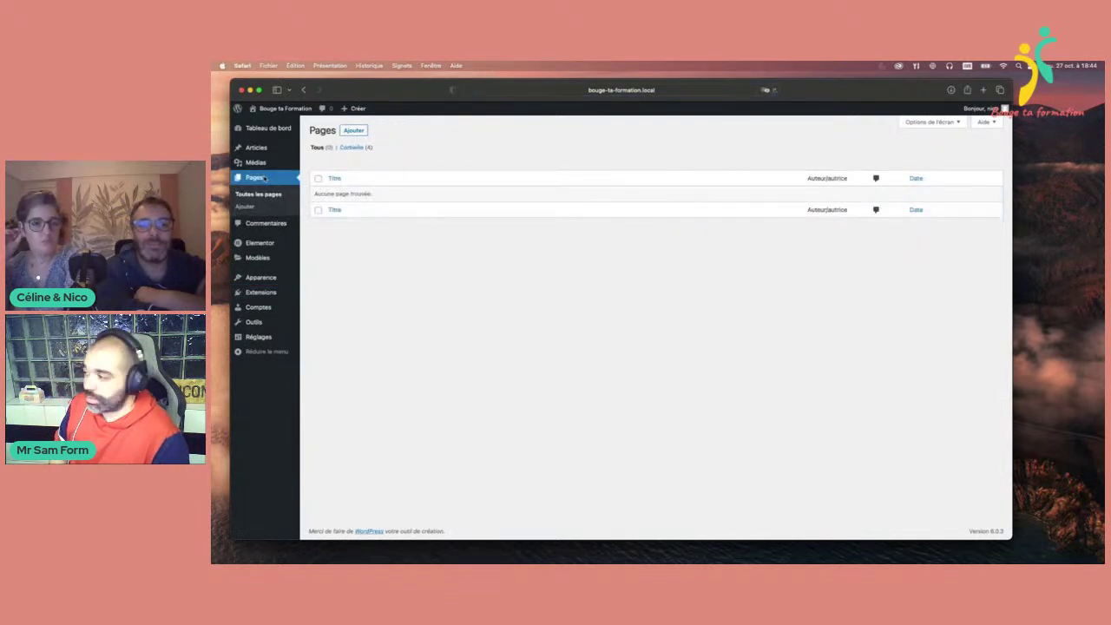
left_click(354, 131)
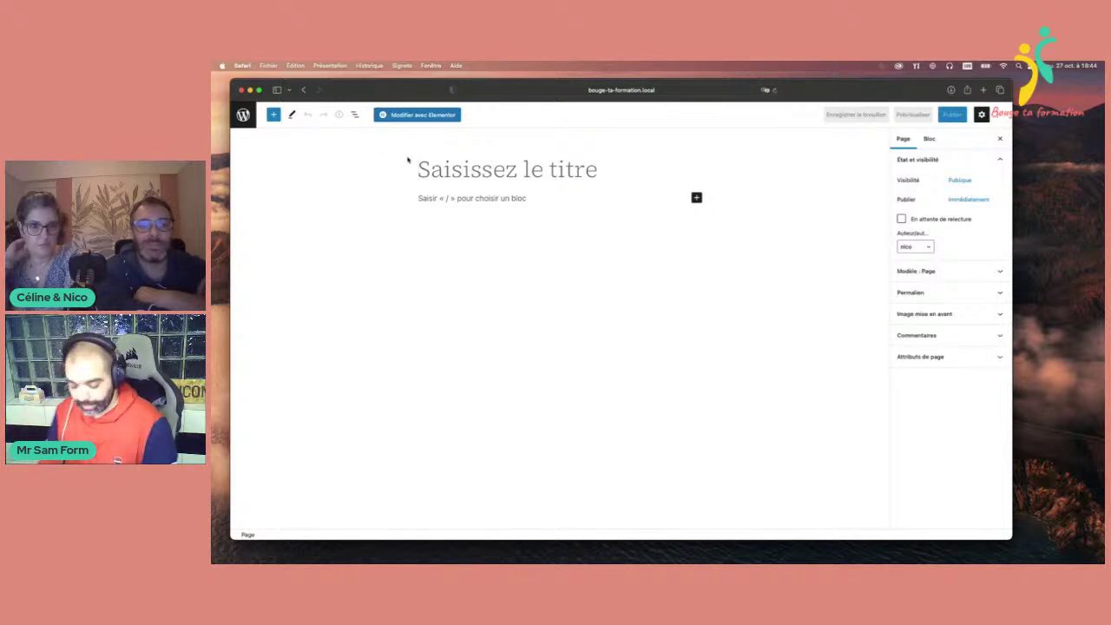
type("Accueil")
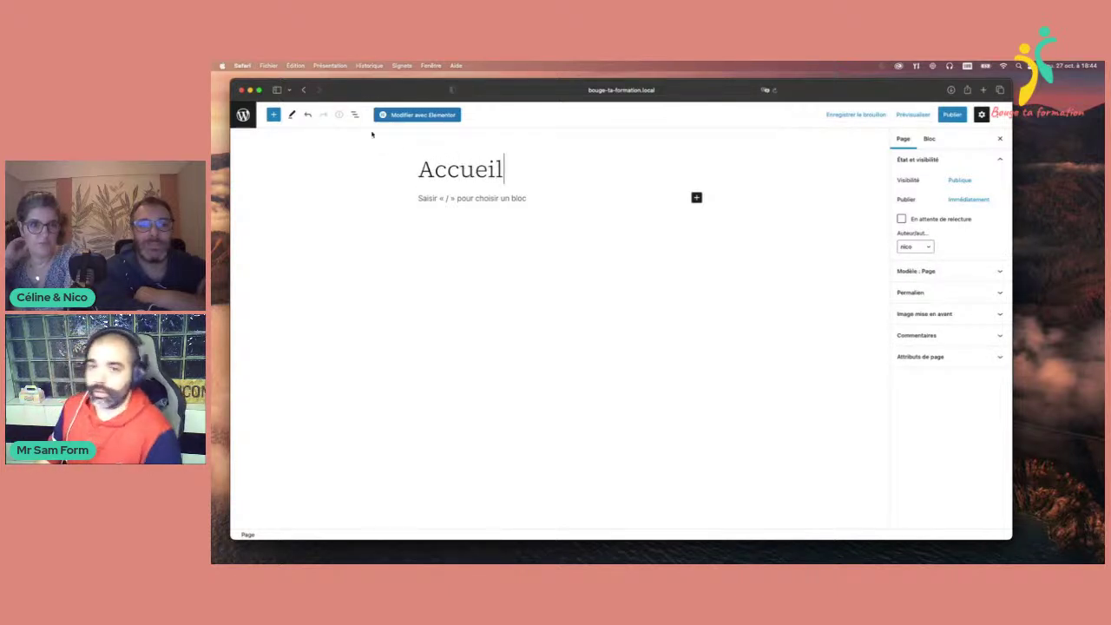
- Open the "Accueil" page for editing with Elementor, quit the editor and return to the pages list
left_click(418, 121)
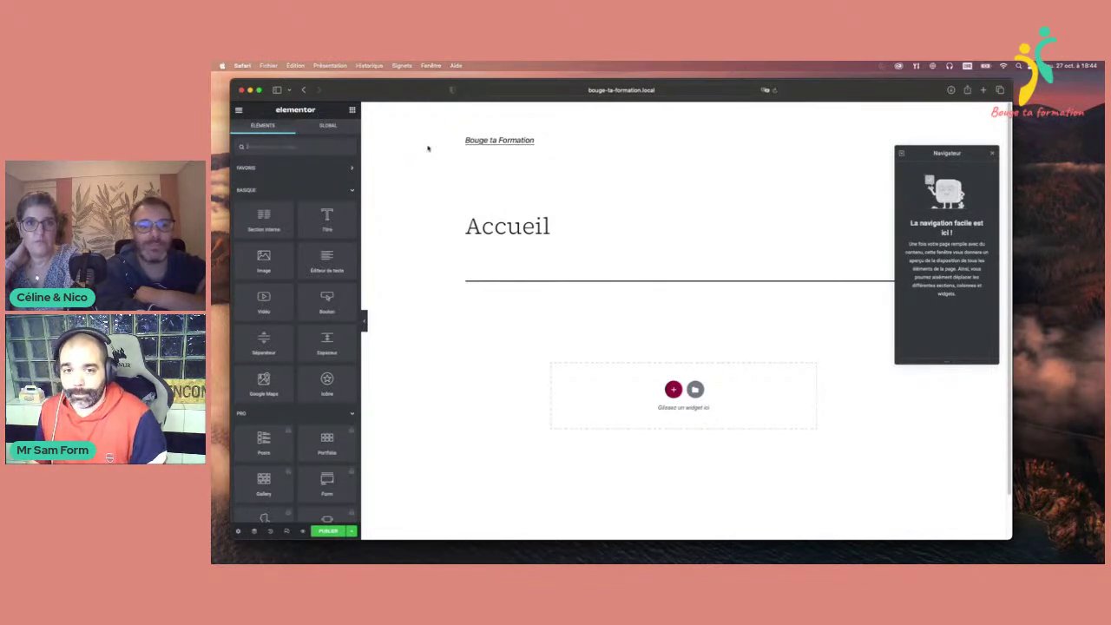
left_click(241, 111)
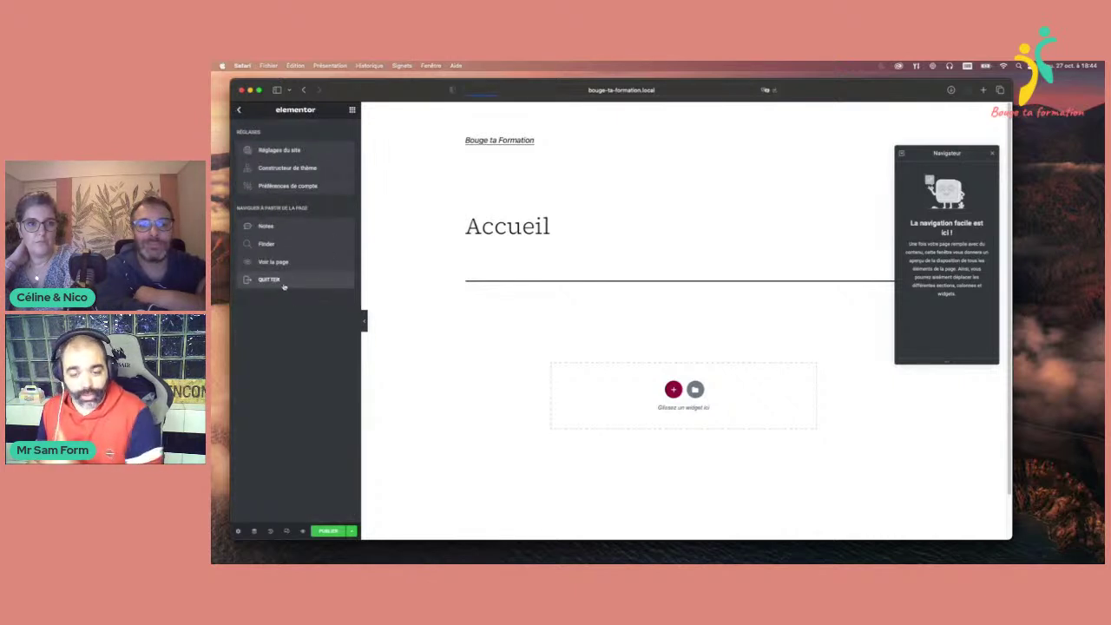
left_click(269, 279)
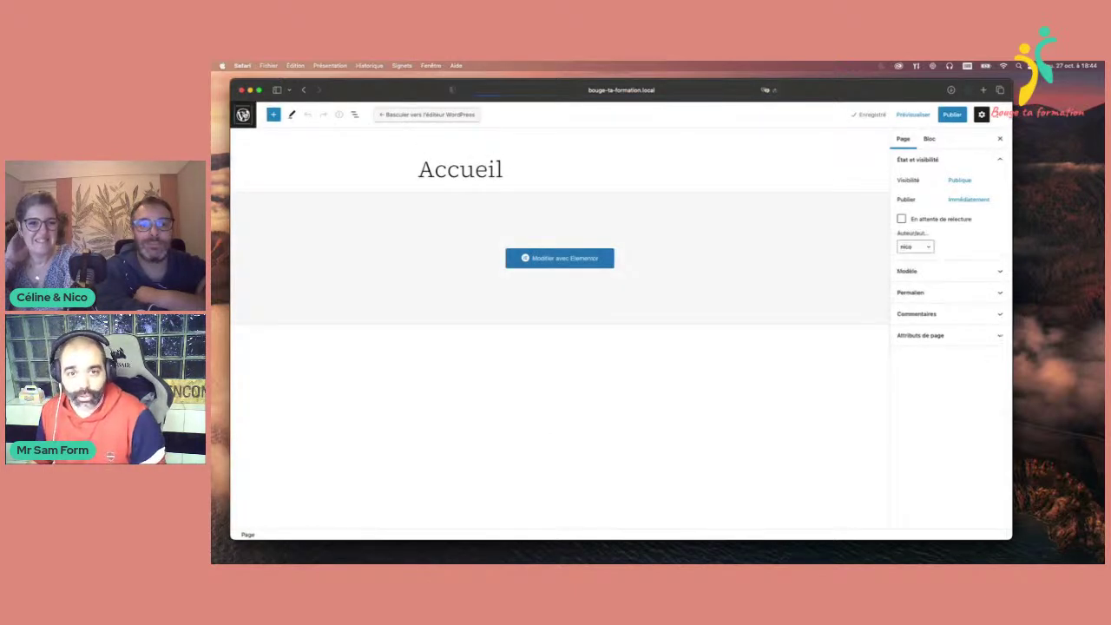
left_click(243, 115)
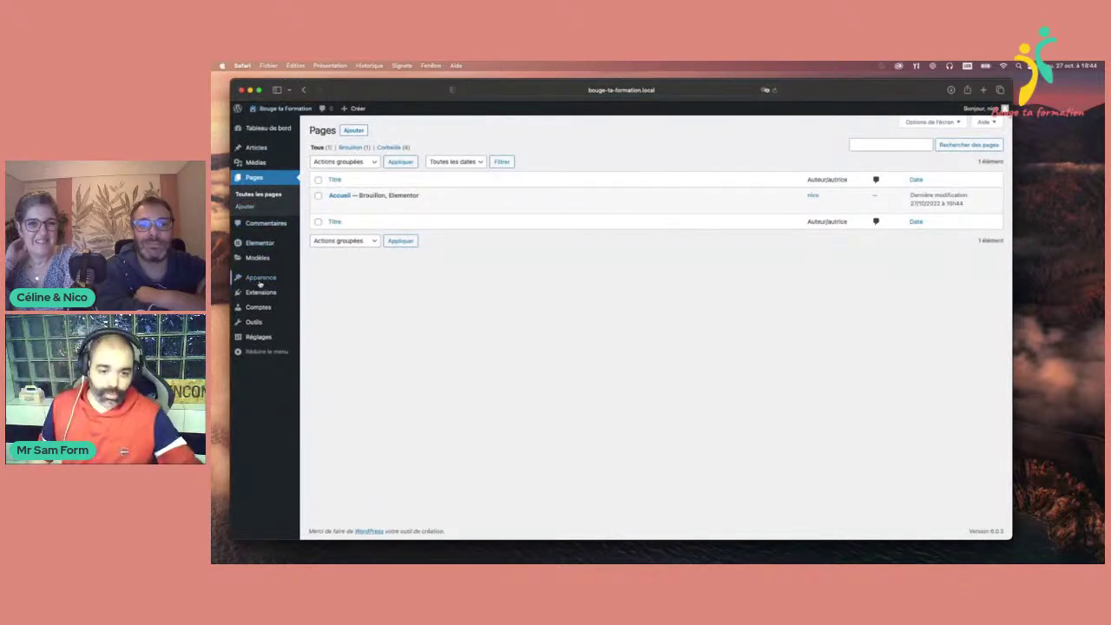
- Install the Hello Elementor theme from the popular themes in the theme catalogue
mouse_move(259, 282)
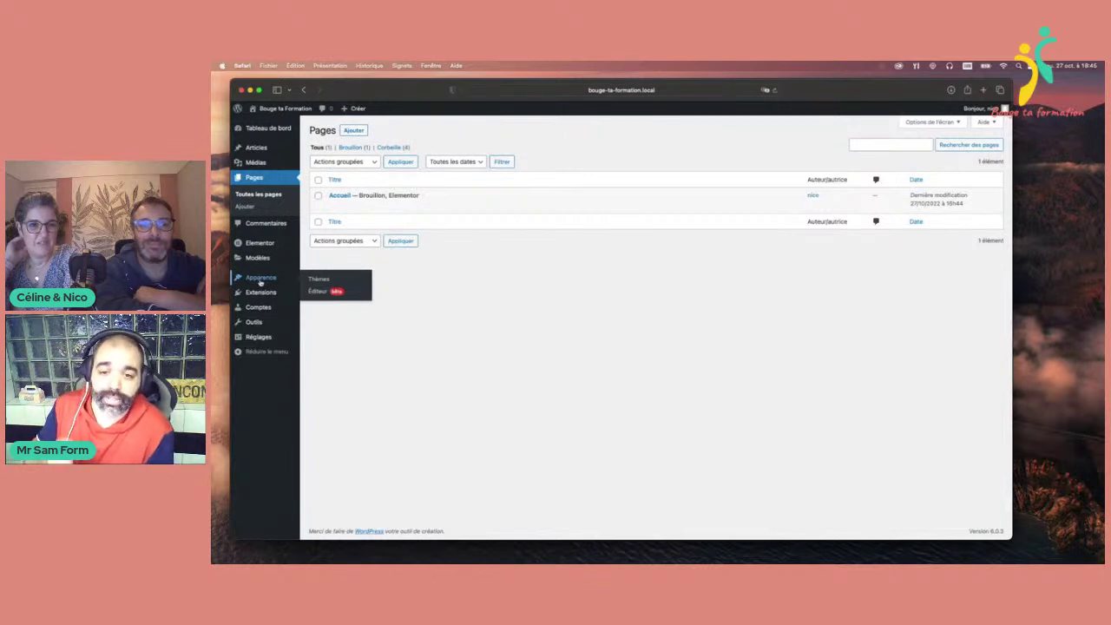
left_click(318, 280)
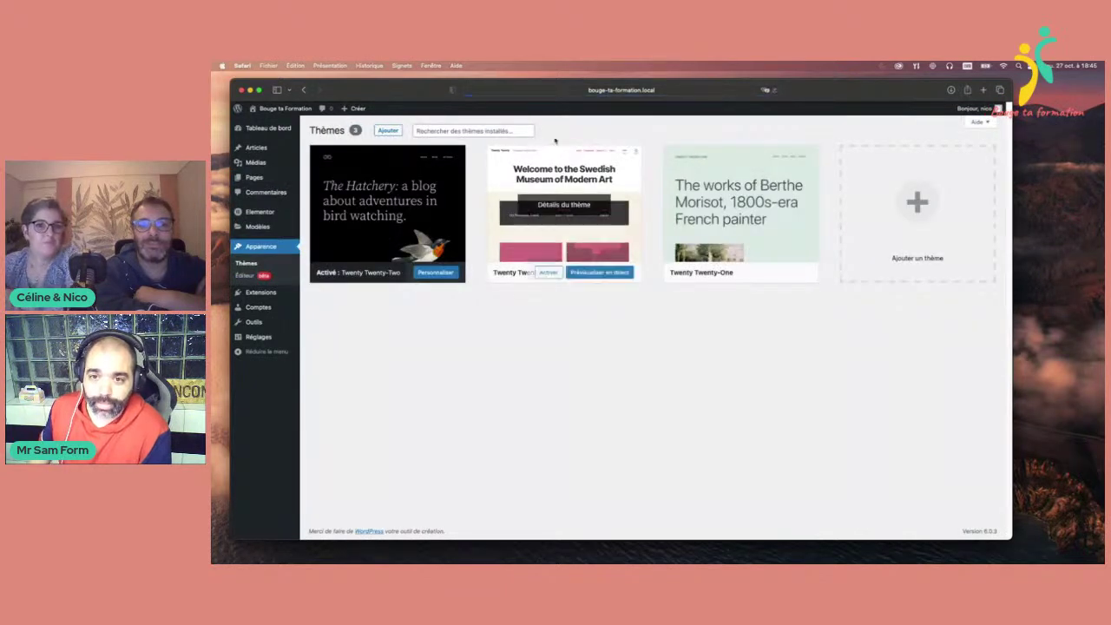
left_click(387, 130)
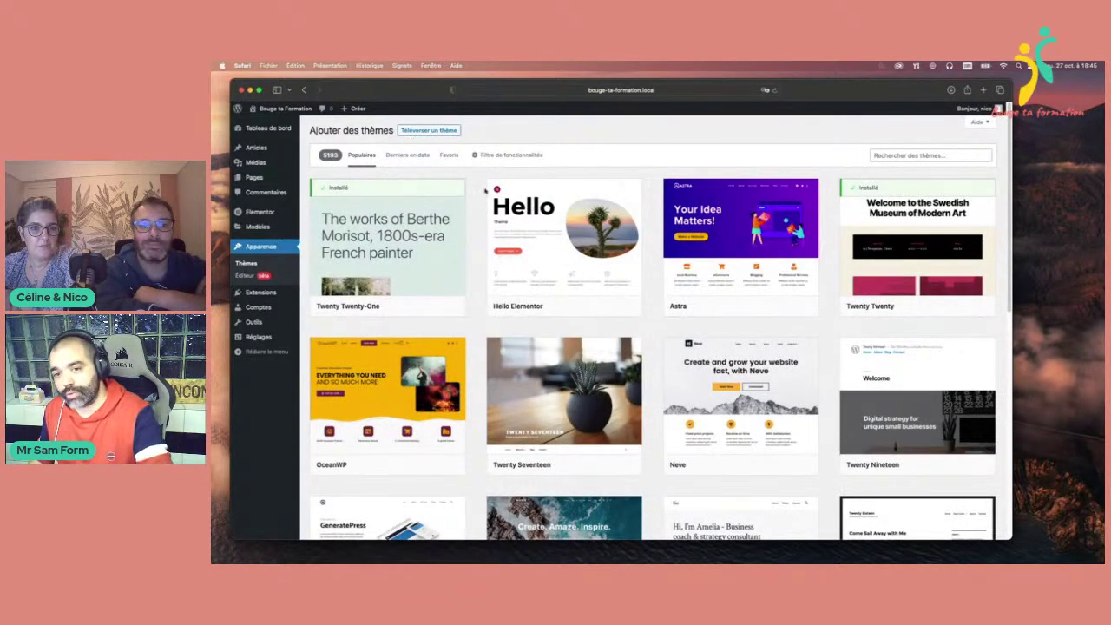
mouse_move(493, 204)
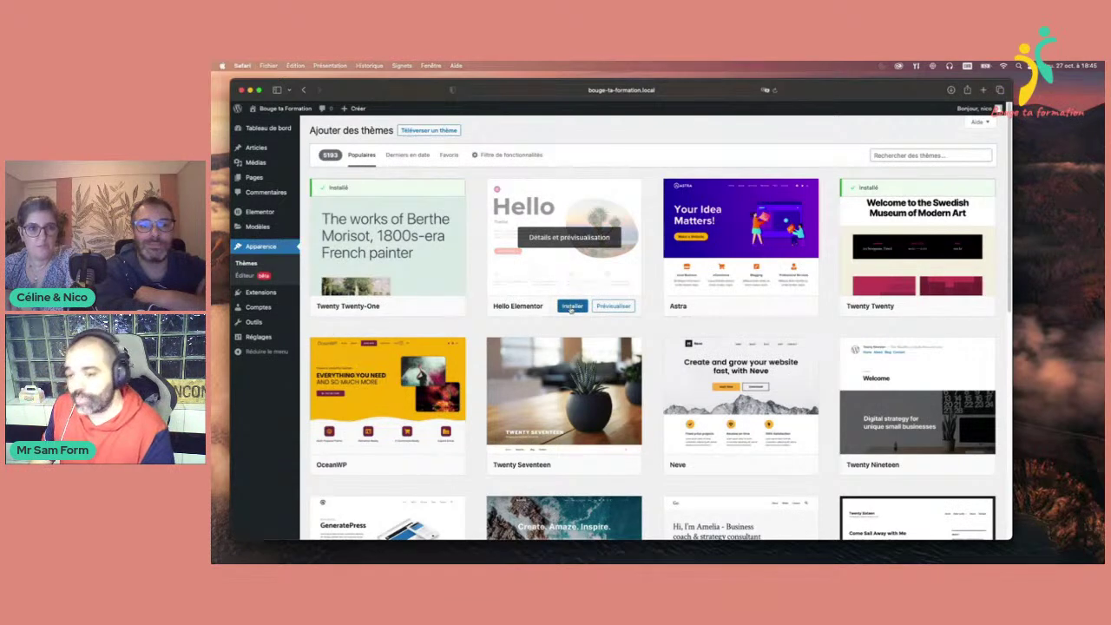
left_click(571, 306)
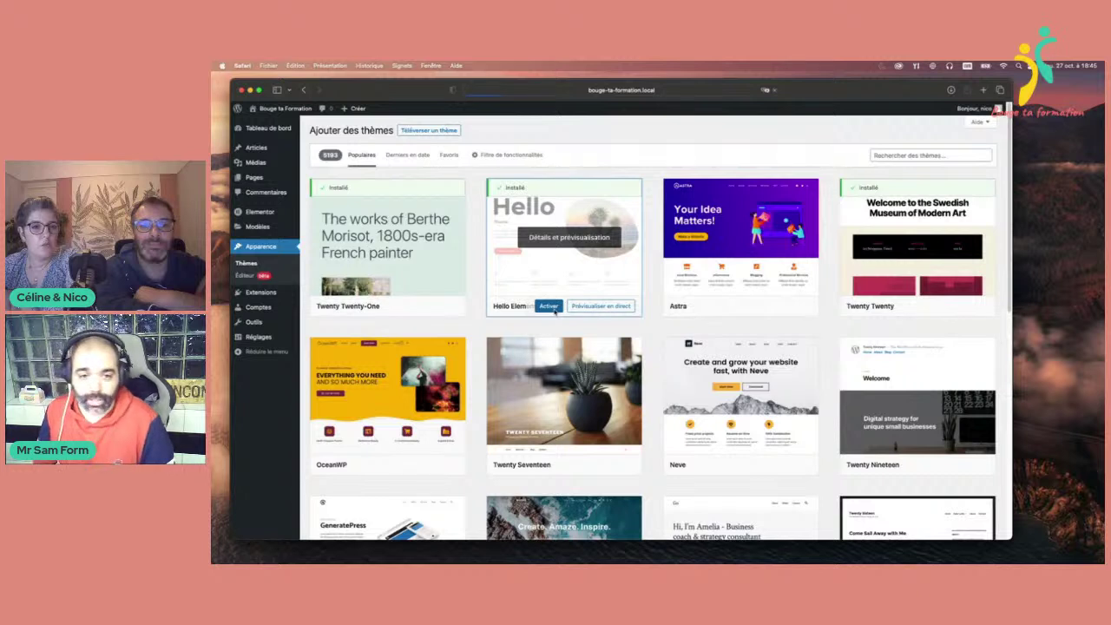
- Activate the newly installed Hello Elementor theme for the site
left_click(554, 309)
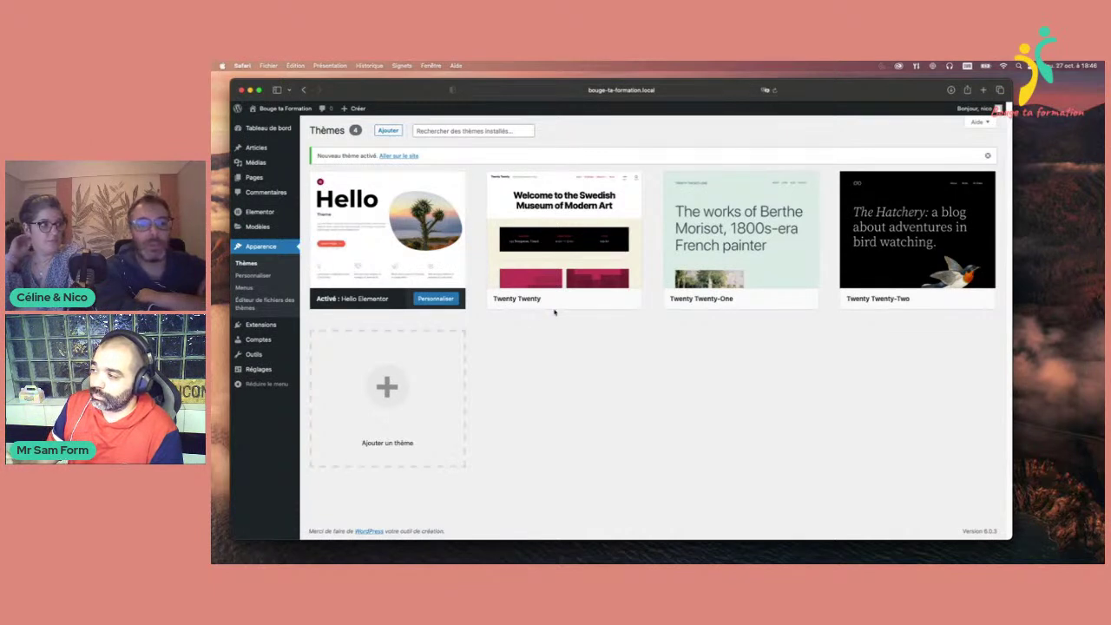
mouse_move(553, 221)
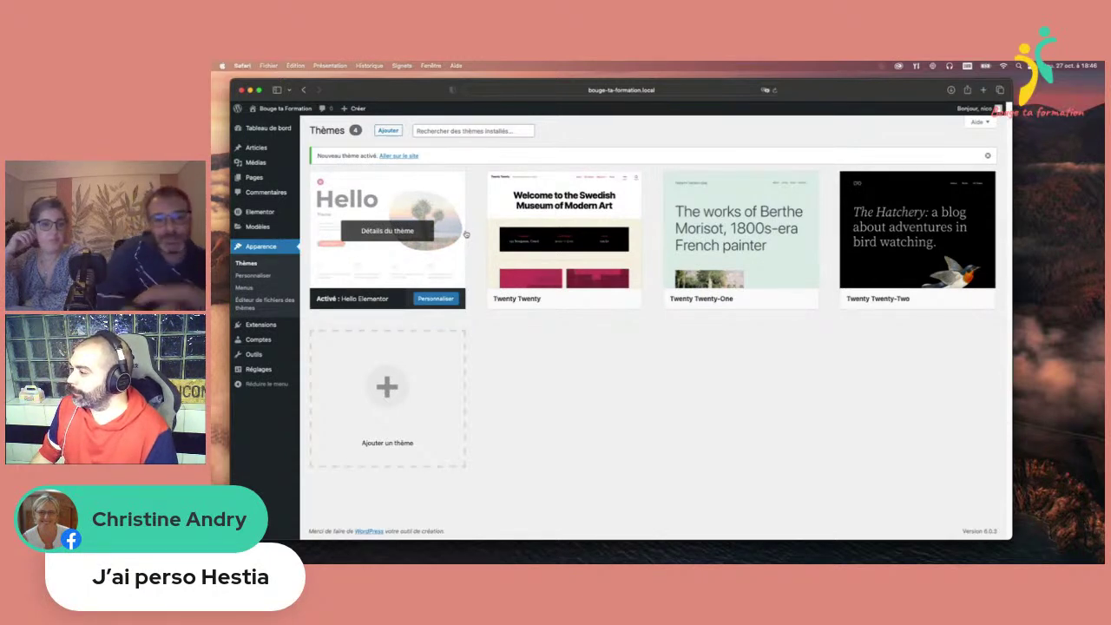
- Search the web for "hestia" in a separate tab, skim the results and return to the WordPress themes page
key("super+t")
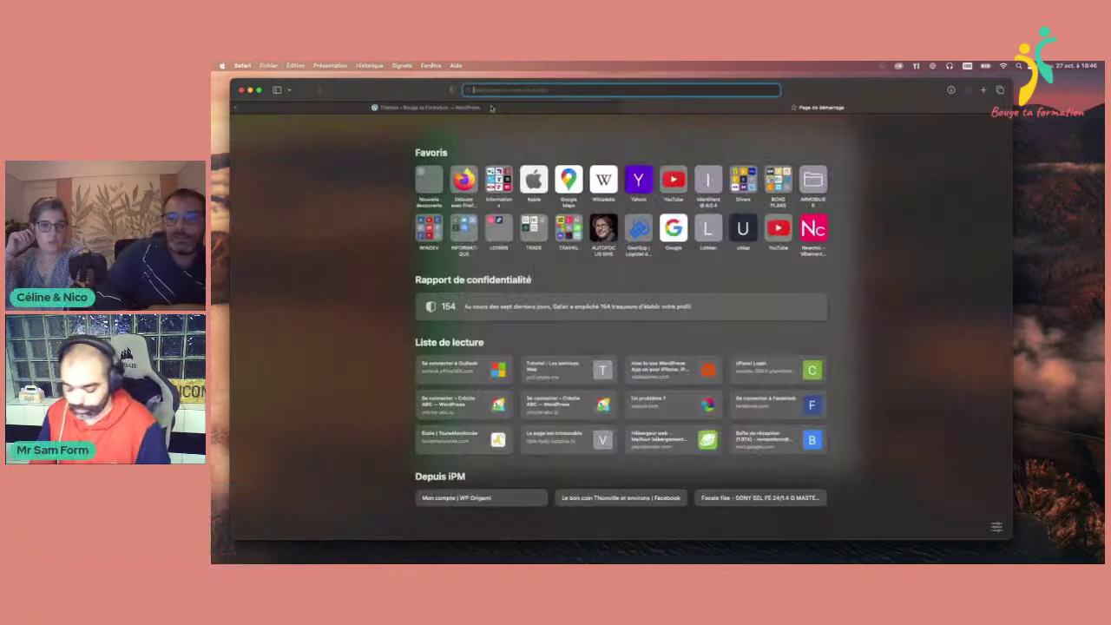
type("hestia")
key("Return")
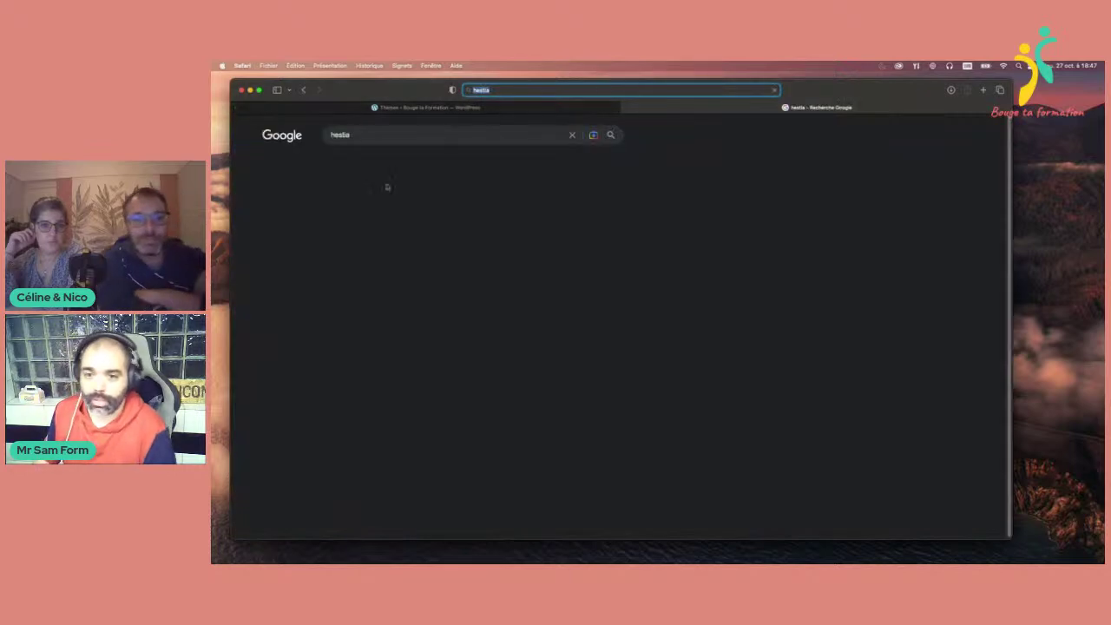
scroll(399, 255, "down", 4)
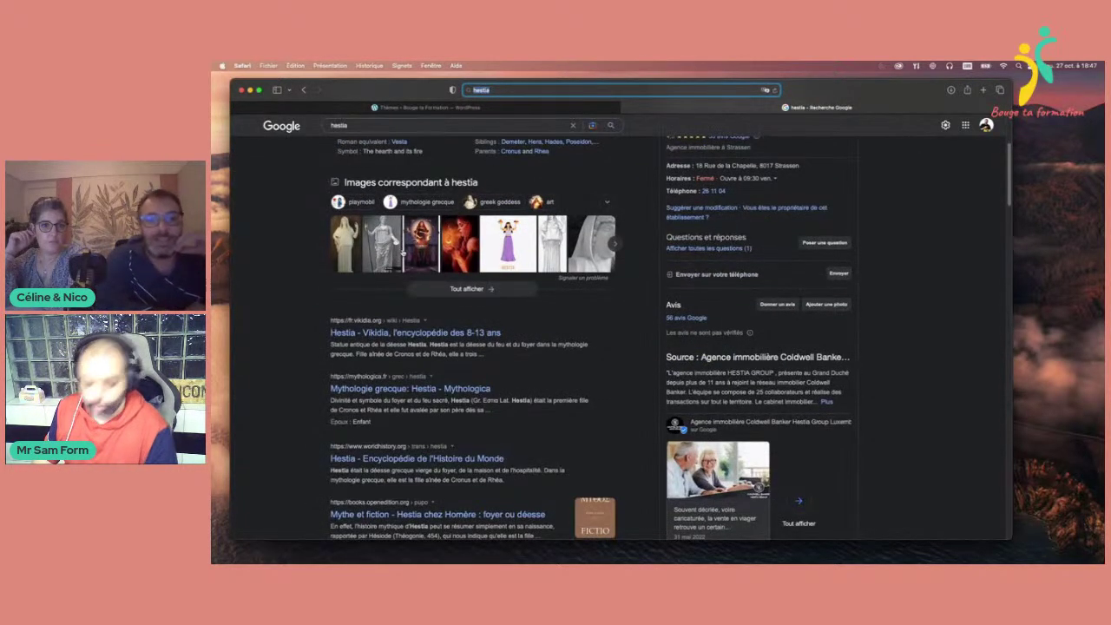
key("super+w")
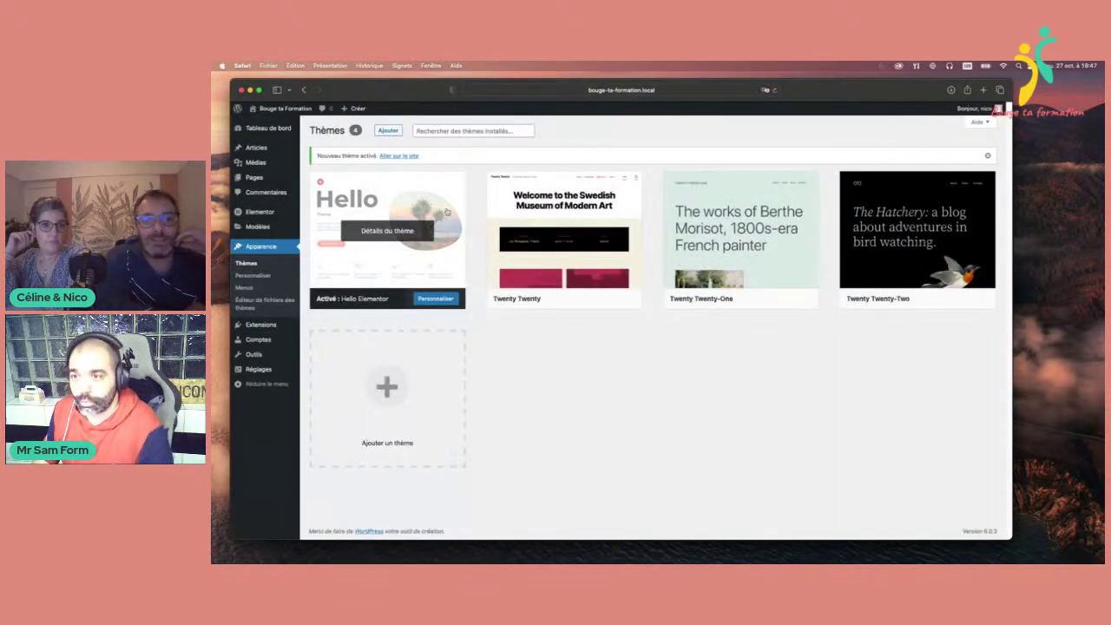
- Open the draft page "Accueil" from the pages list in the Elementor editor
left_click(255, 179)
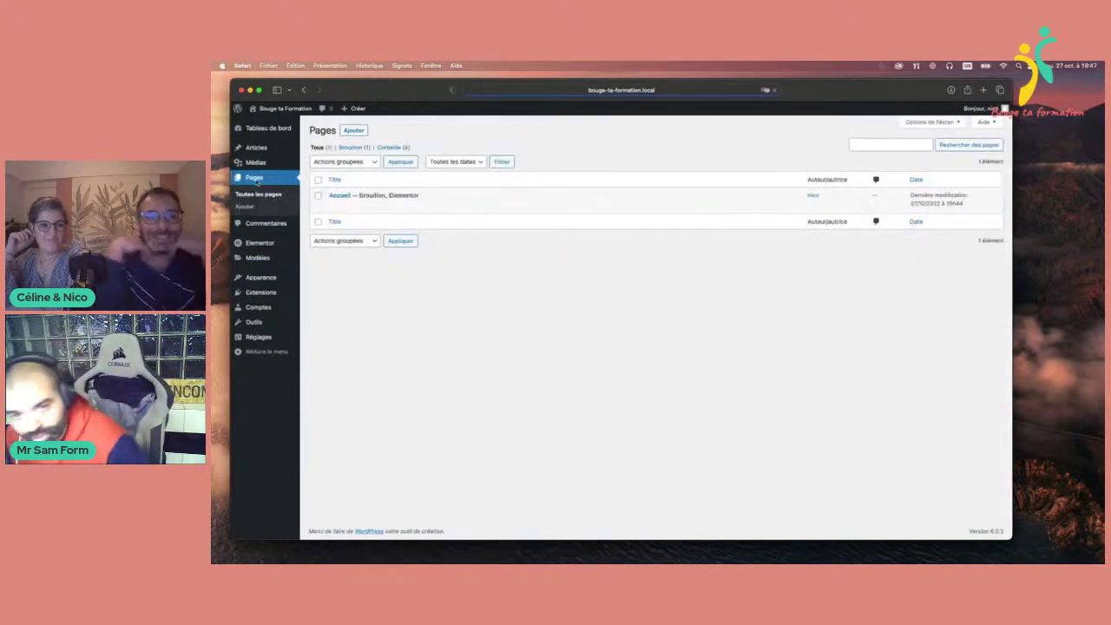
mouse_move(337, 196)
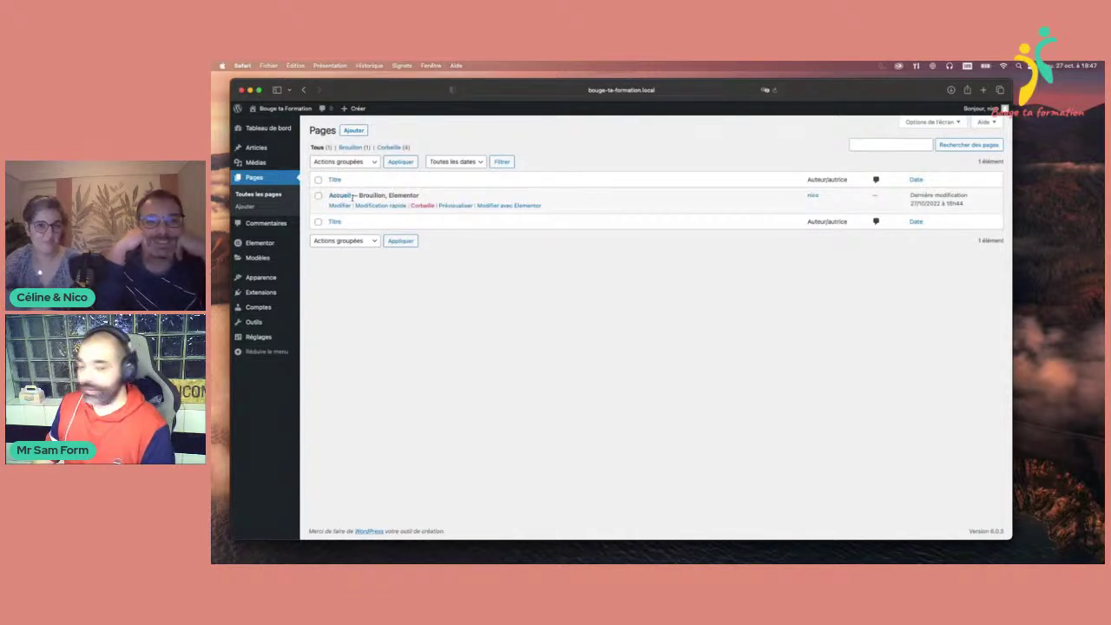
left_click(510, 207)
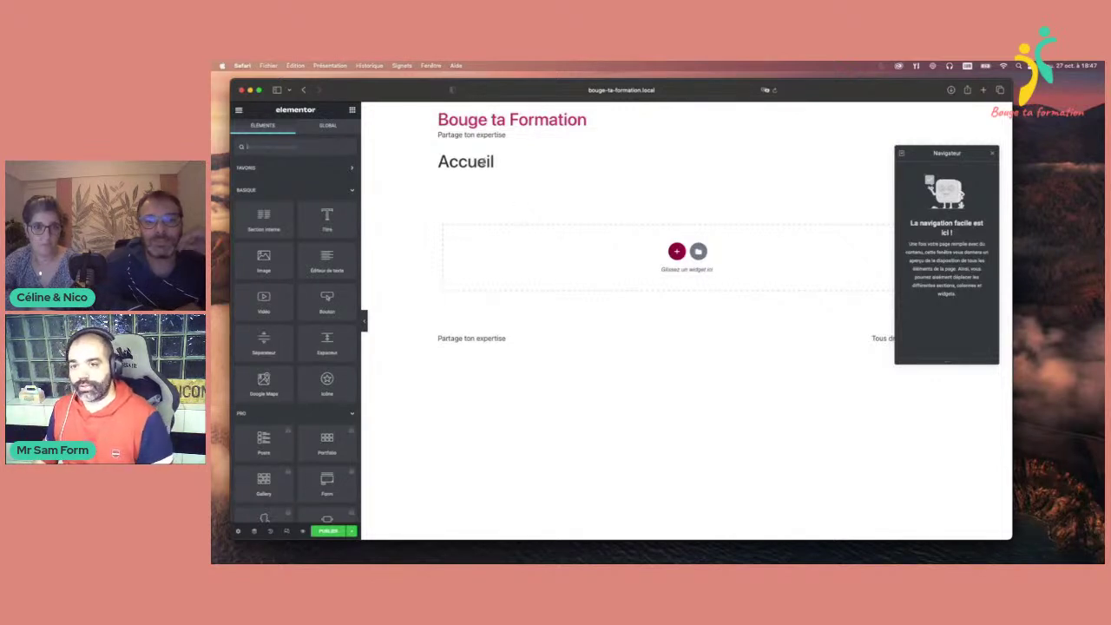
- Hide the "Accueil" page title through the page settings and publish the page
left_click_drag(507, 161, 437, 162)
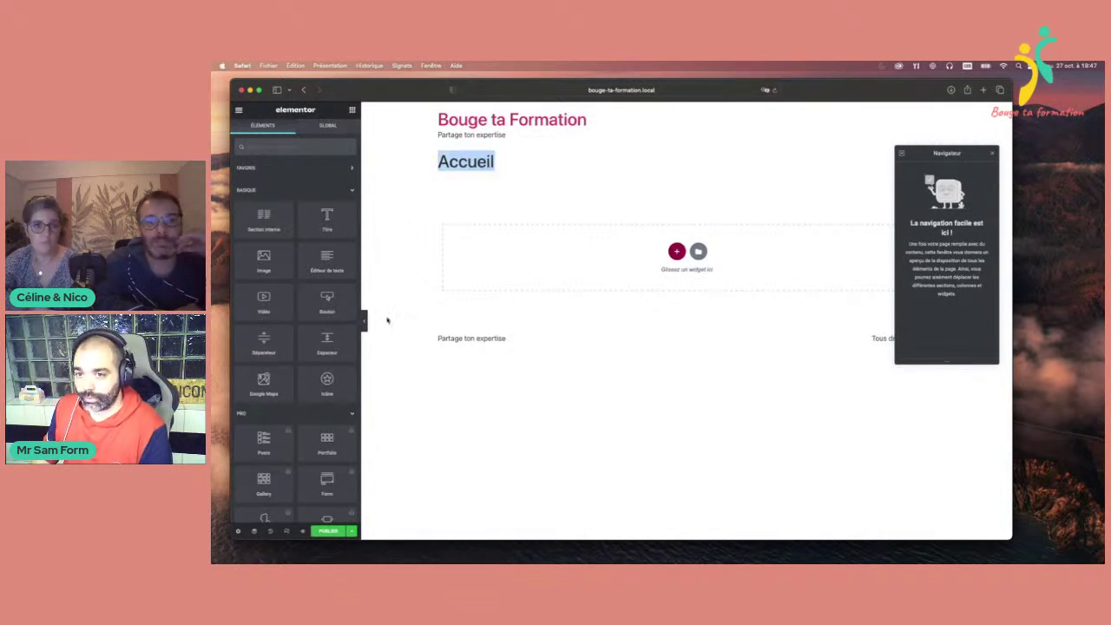
left_click(240, 532)
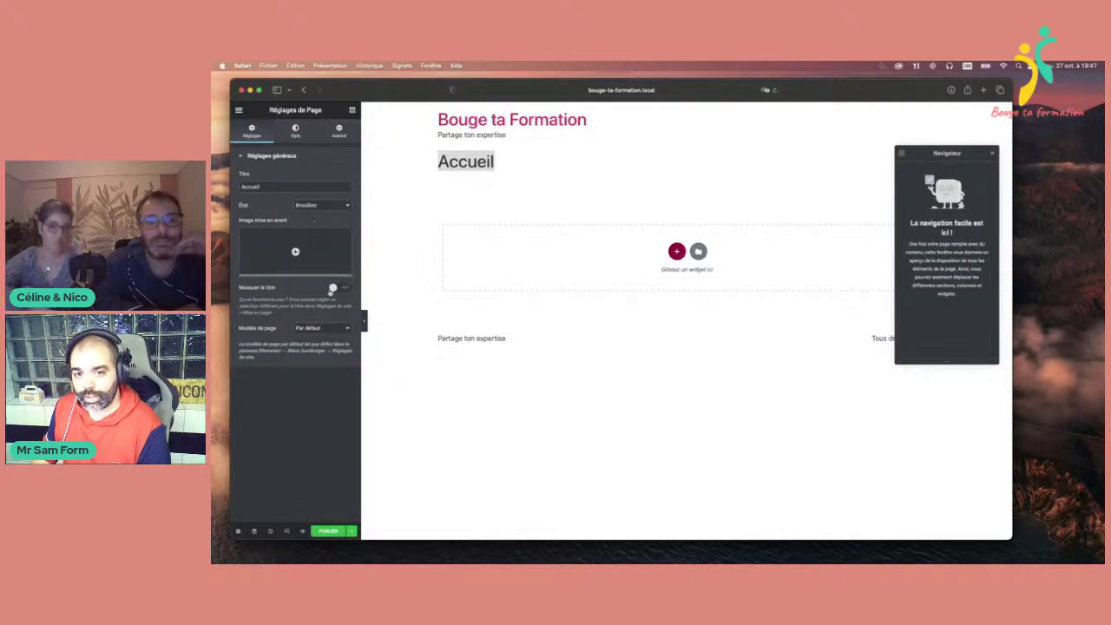
left_click(338, 288)
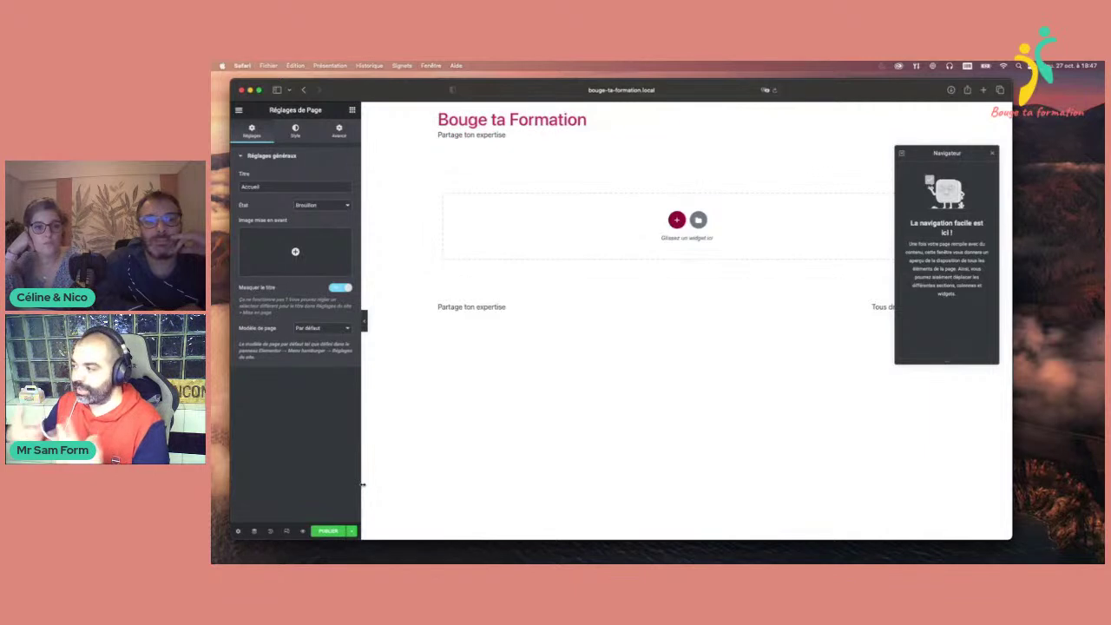
left_click(339, 530)
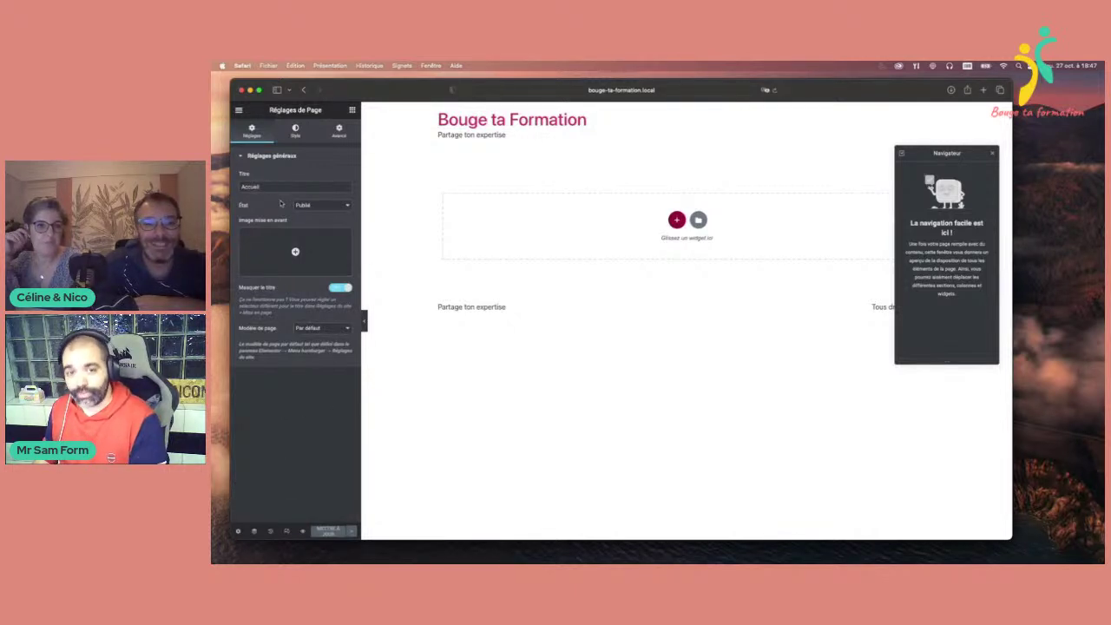
- Toggle the Elementor Navigator off and on, and dock it to the side of the editor
mouse_move(291, 270)
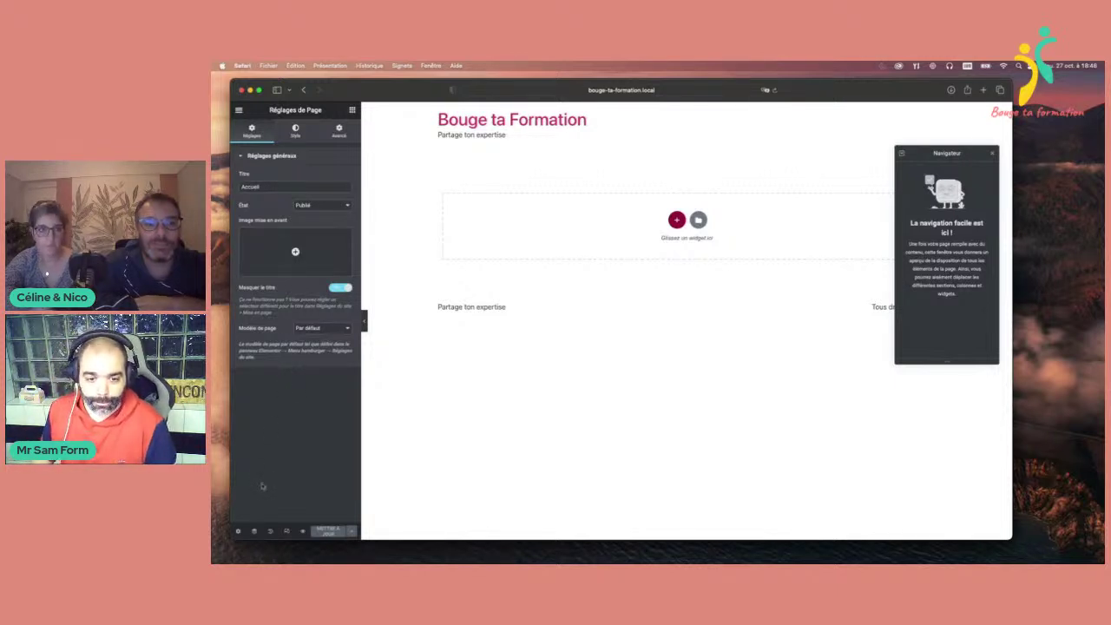
left_click(254, 532)
left_click(254, 532)
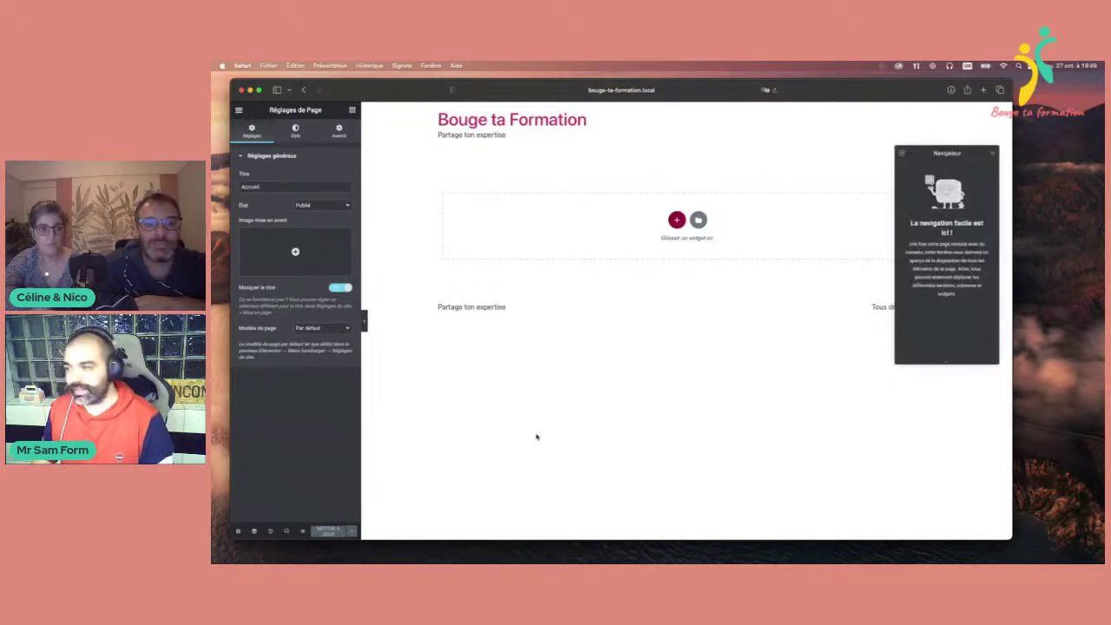
left_click_drag(936, 149, 955, 116)
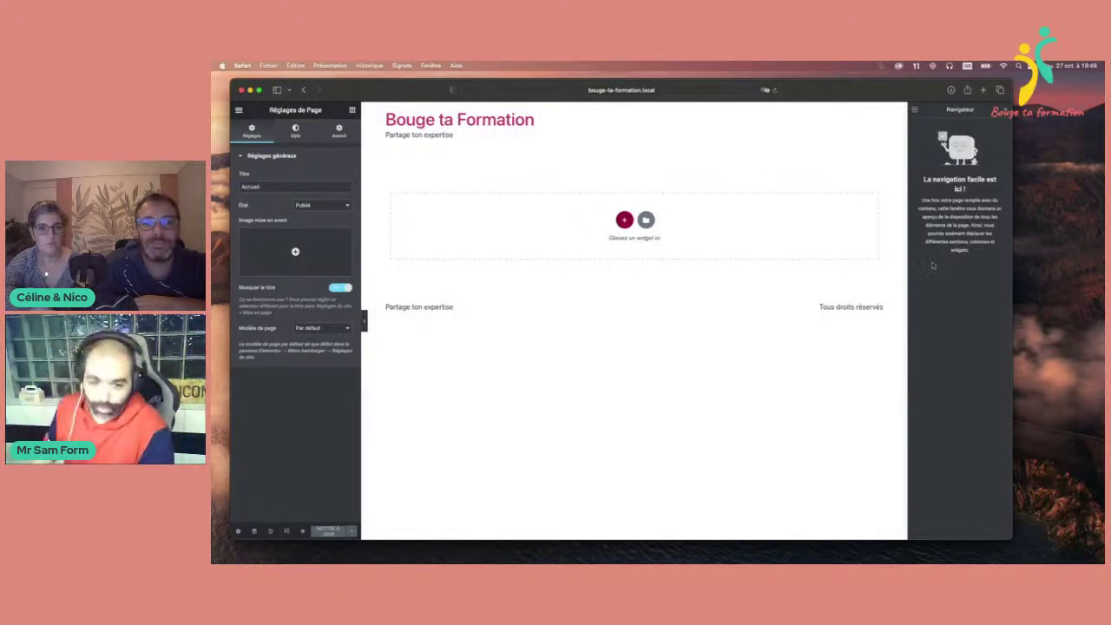
- View the page's action history, and preview the page in tablet and mobile sizes
left_click(271, 532)
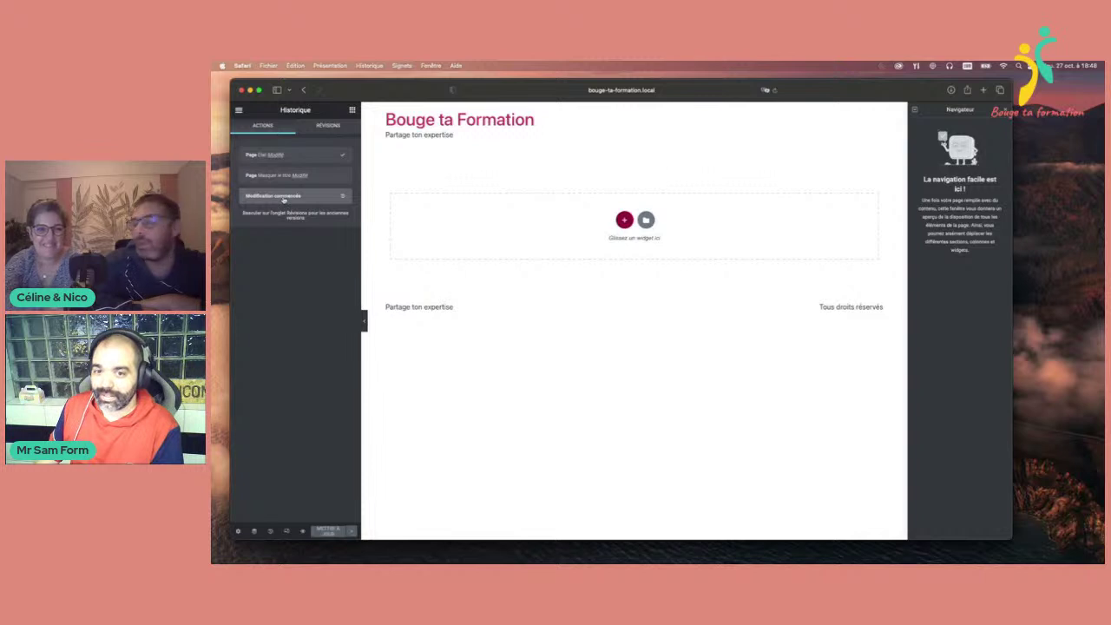
left_click(287, 532)
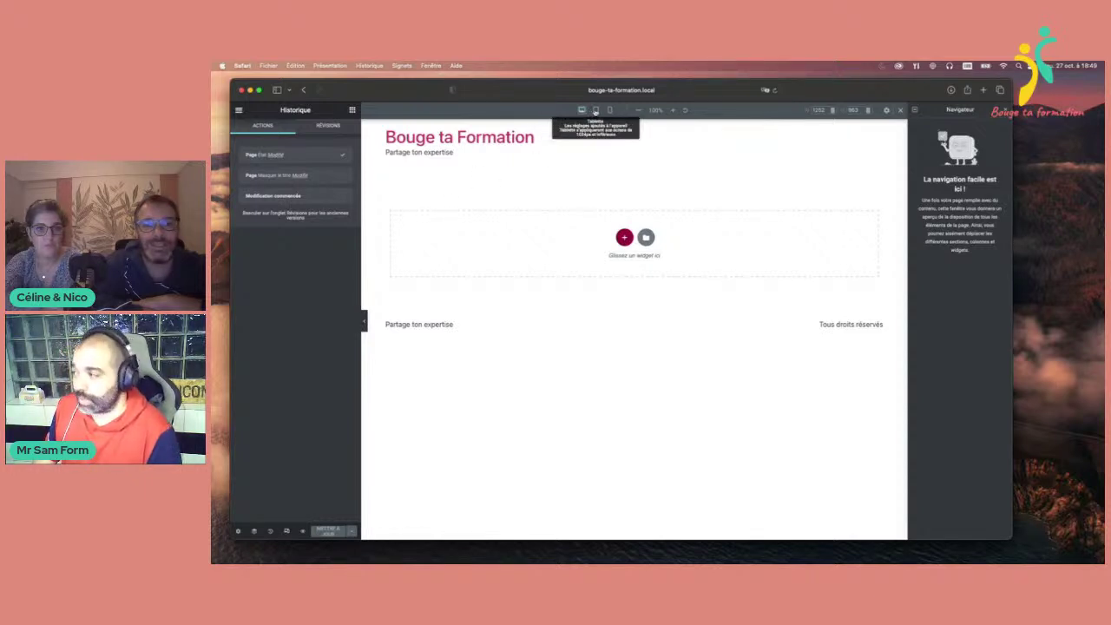
left_click(595, 111)
left_click(609, 111)
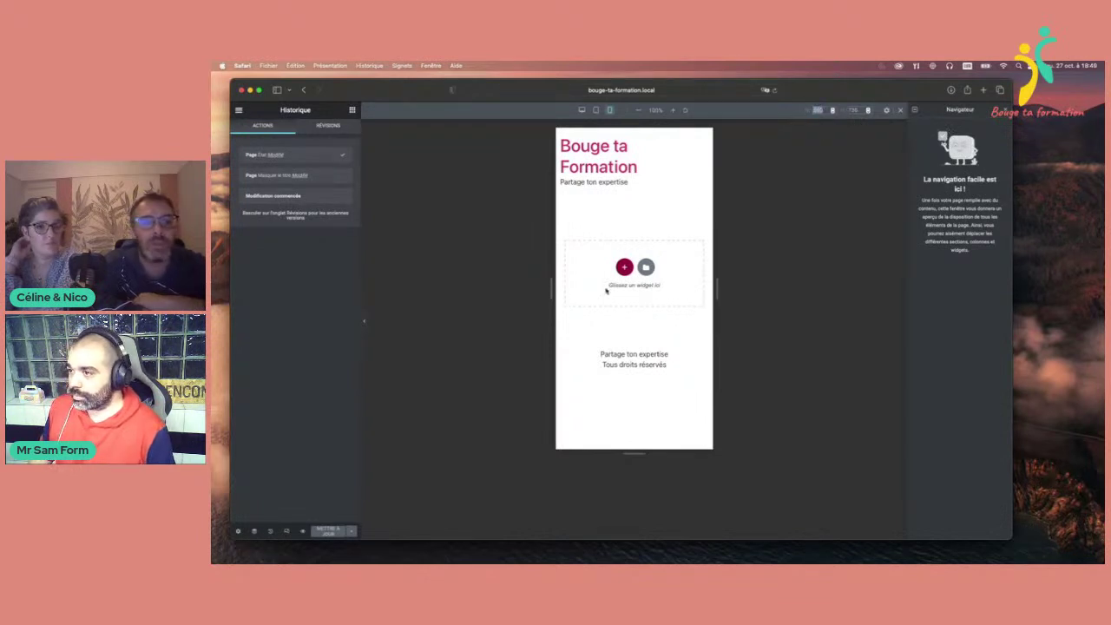
- Look at the site's responsive breakpoint settings, and switch the preview back to desktop size
left_click(889, 111)
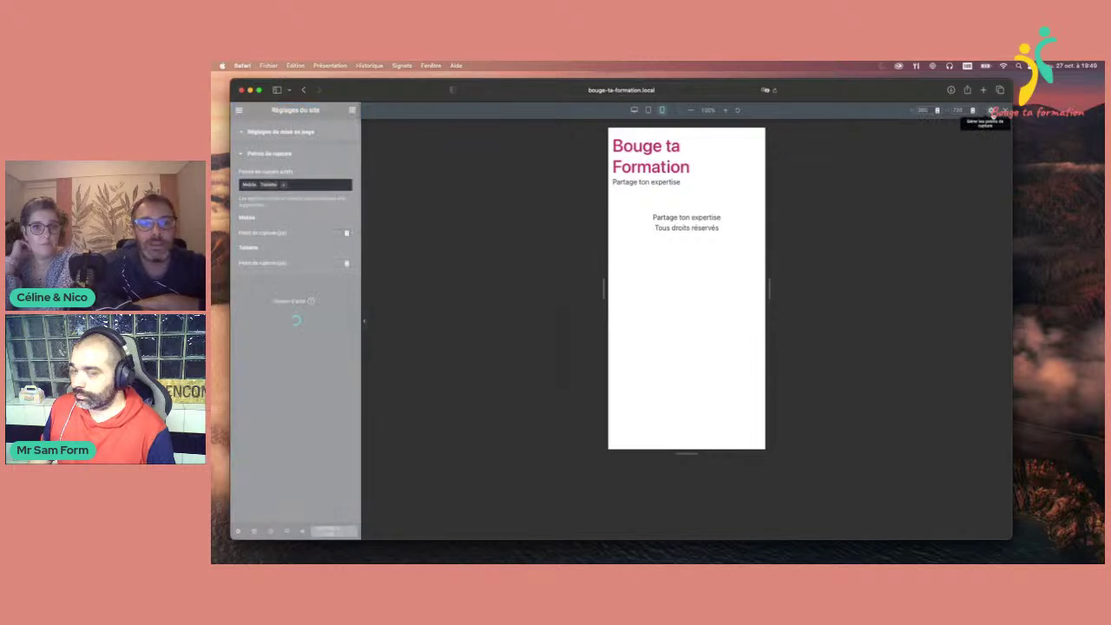
left_click(992, 111)
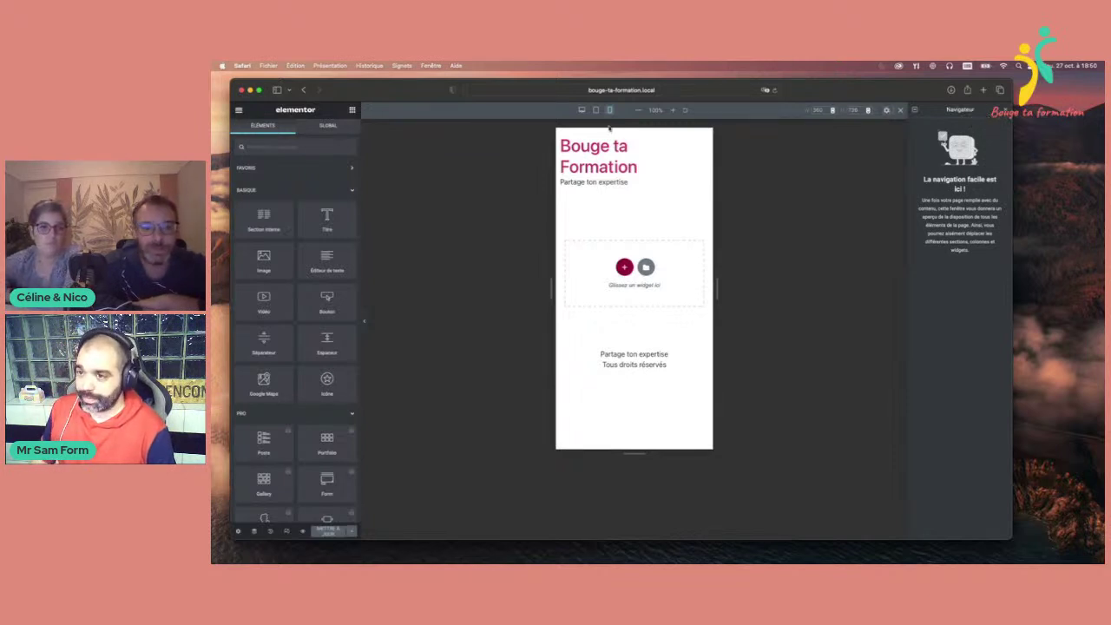
left_click(582, 110)
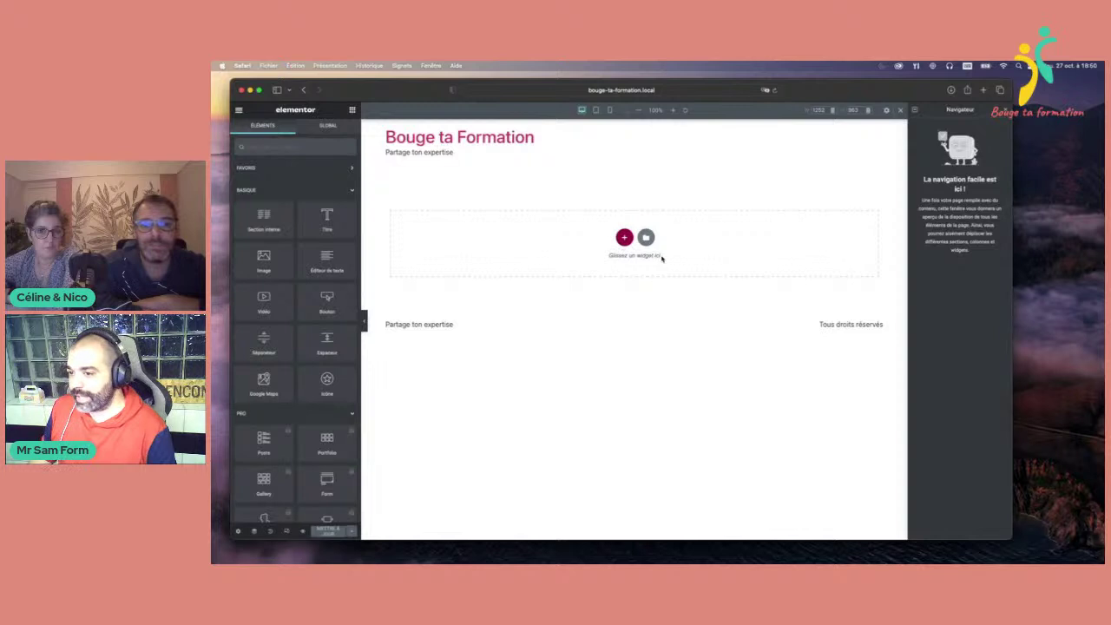
- Add a Titre widget to the empty page area with the text "Venez nombreux pour cette formation"
left_click_drag(649, 255, 602, 257)
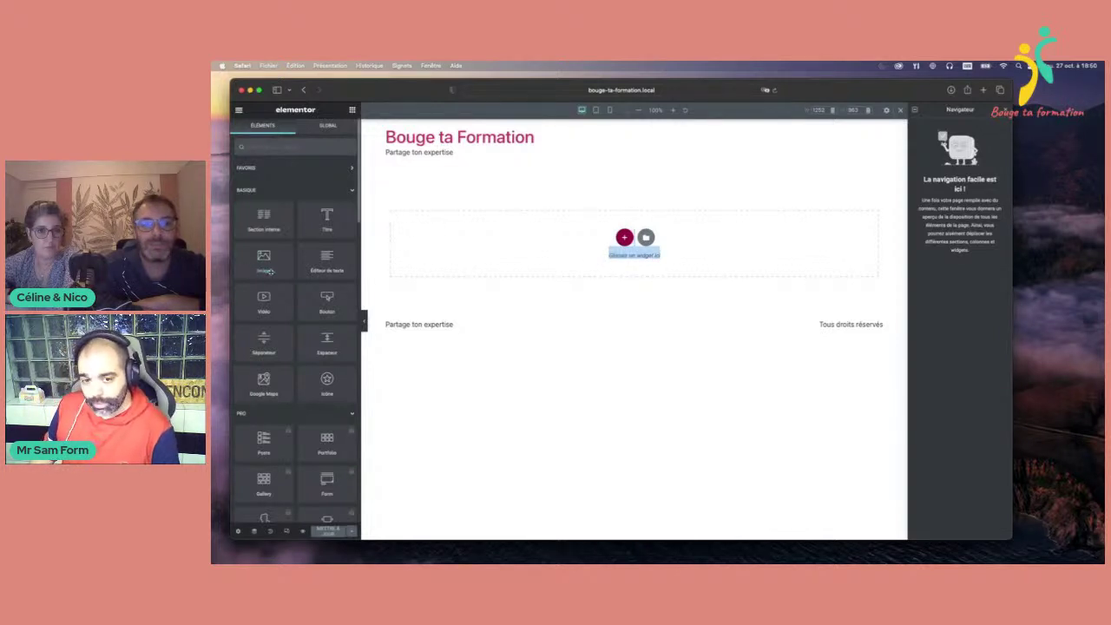
scroll(270, 272, "down", 15)
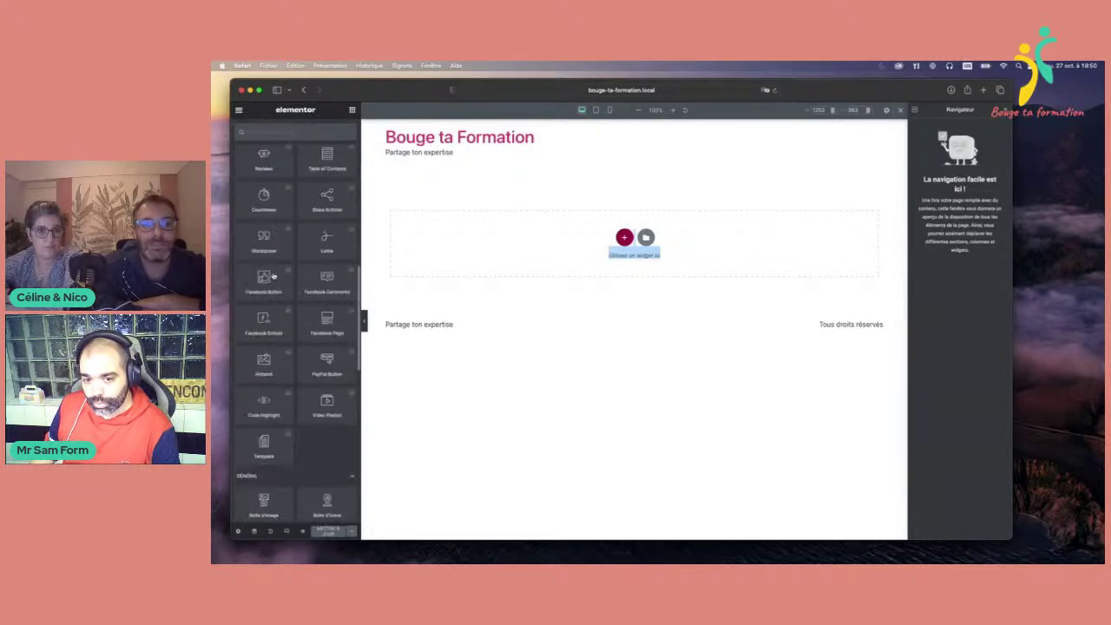
scroll(273, 275, "up", 15)
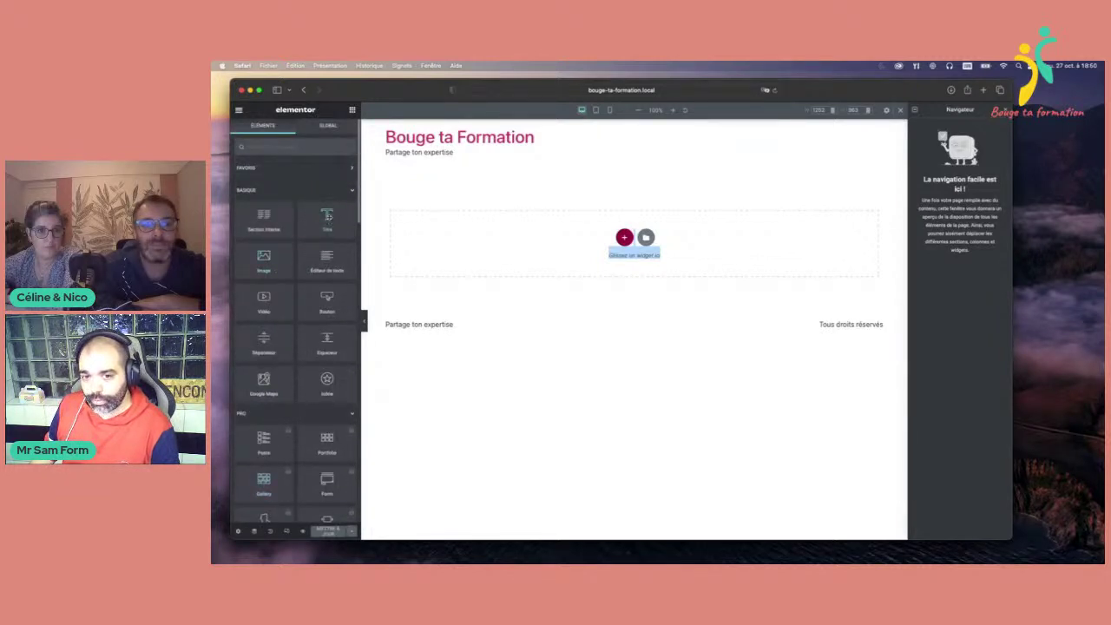
left_click_drag(328, 217, 637, 239)
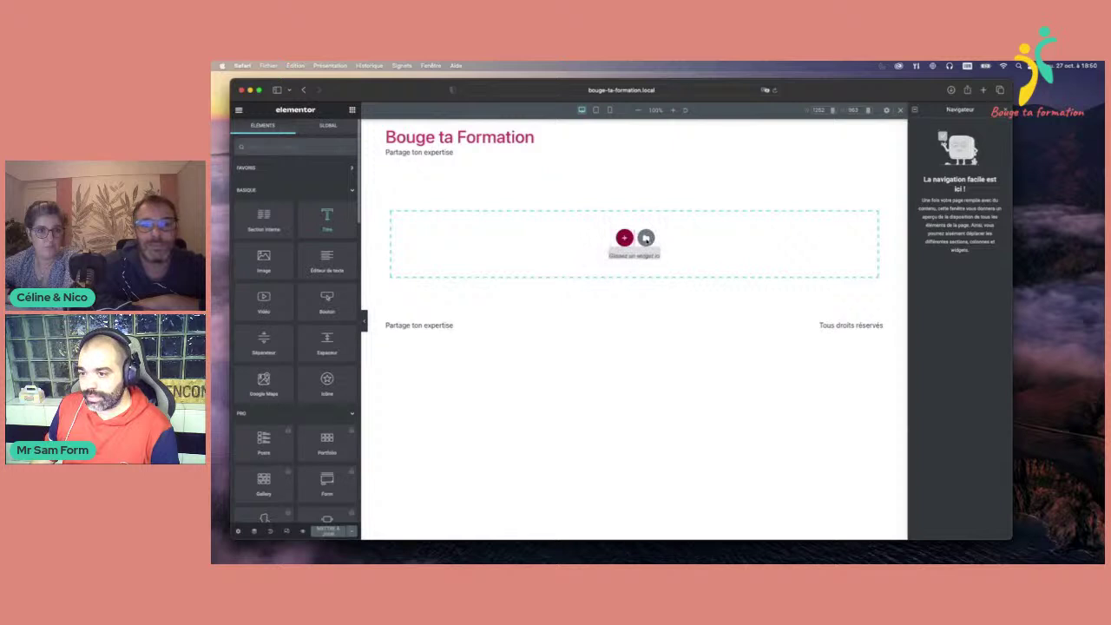
left_click_drag(521, 176, 384, 177)
type("Ven")
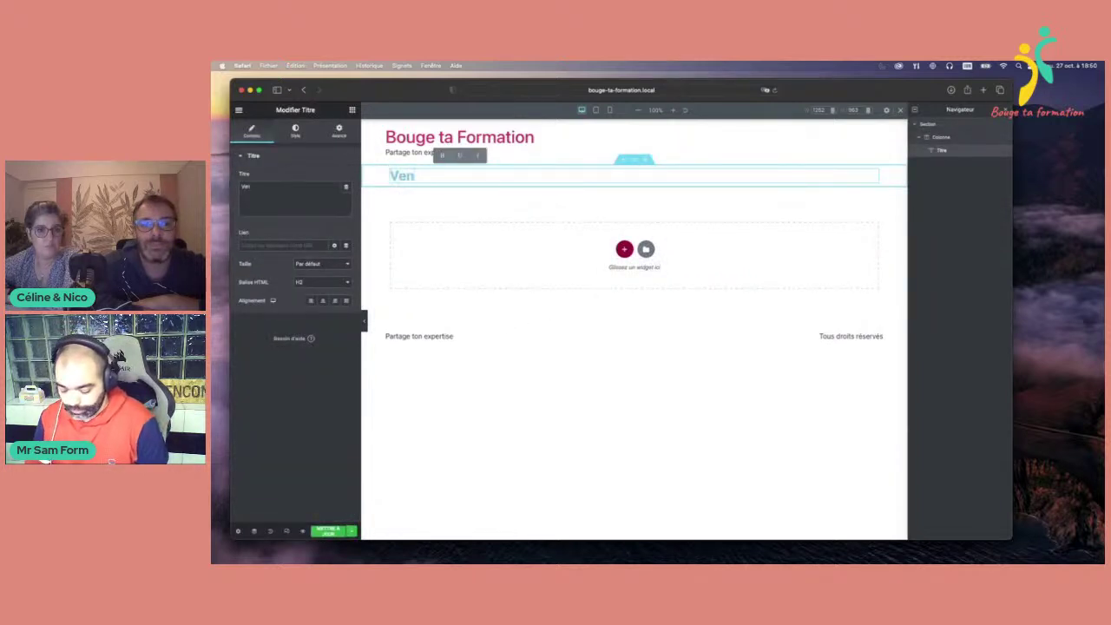
type("ez nombreux po")
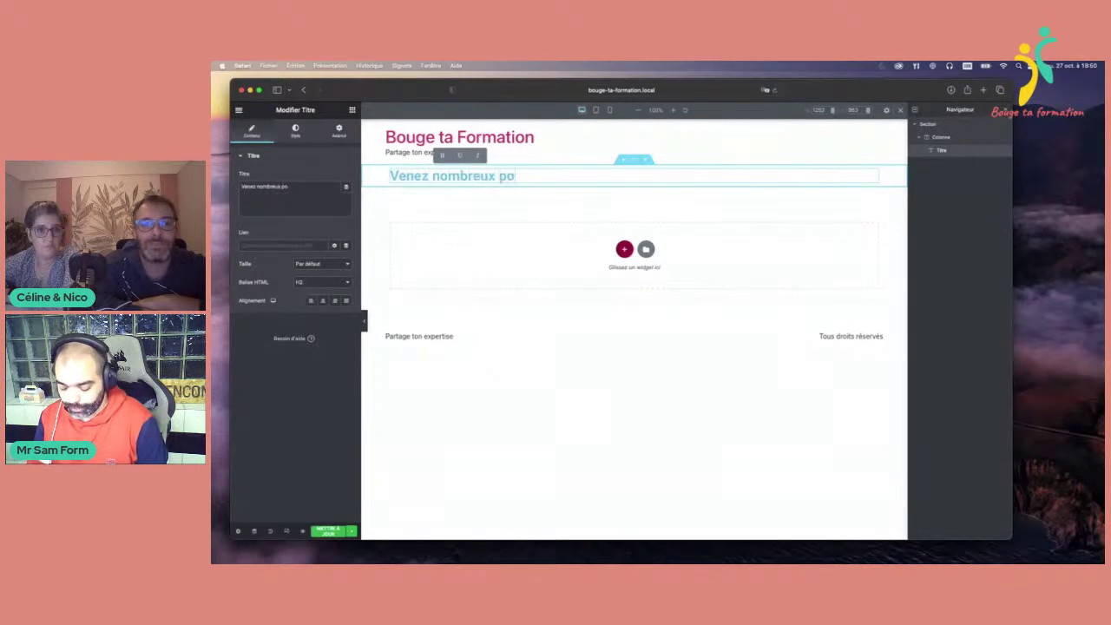
type("ur cette formation")
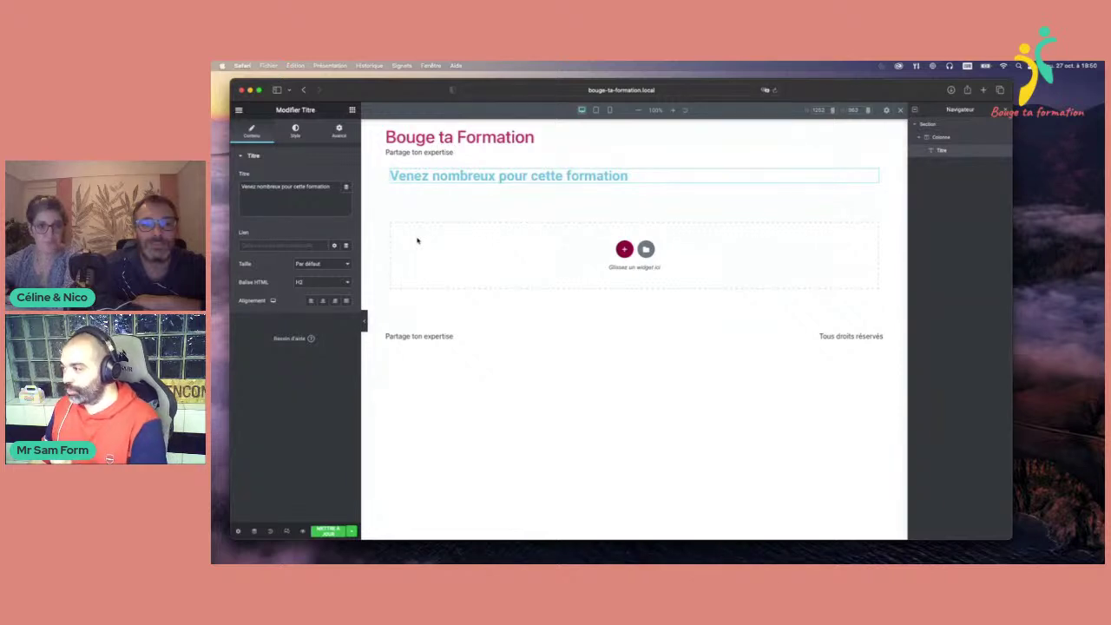
- Try the left, right and justified alignments on the new heading, and set it to centred
left_click(322, 301)
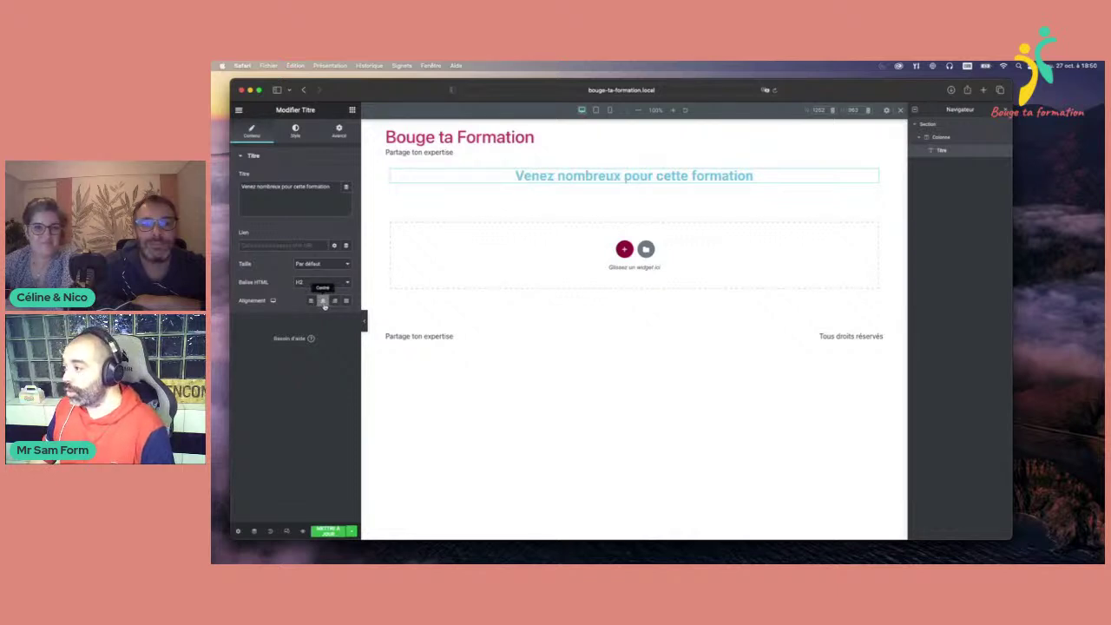
left_click(311, 301)
left_click(322, 301)
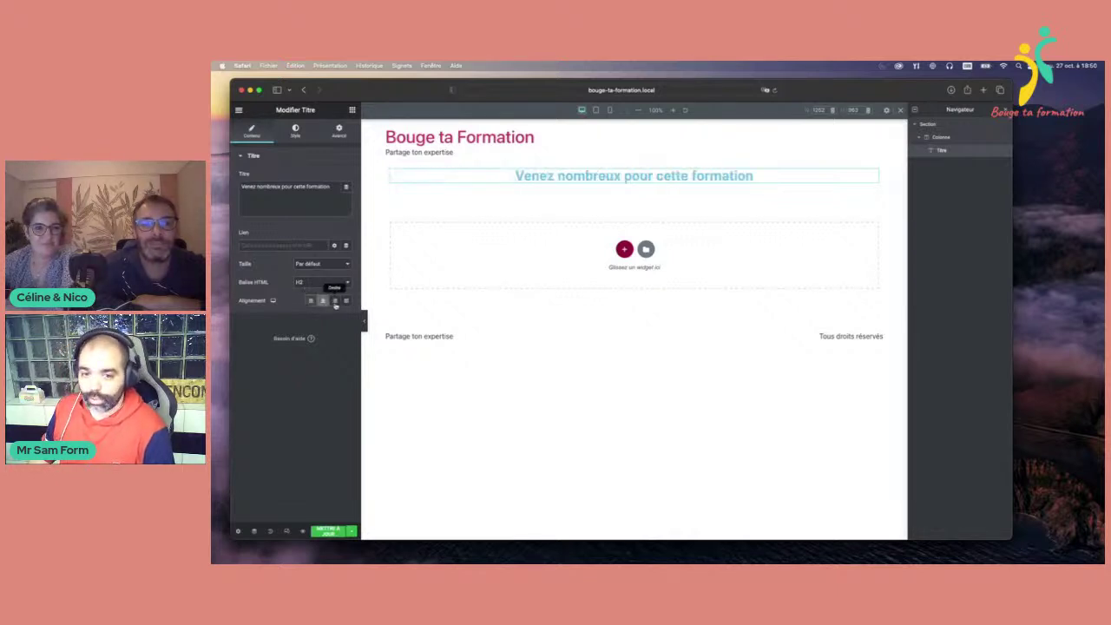
left_click(335, 301)
left_click(347, 301)
left_click(322, 302)
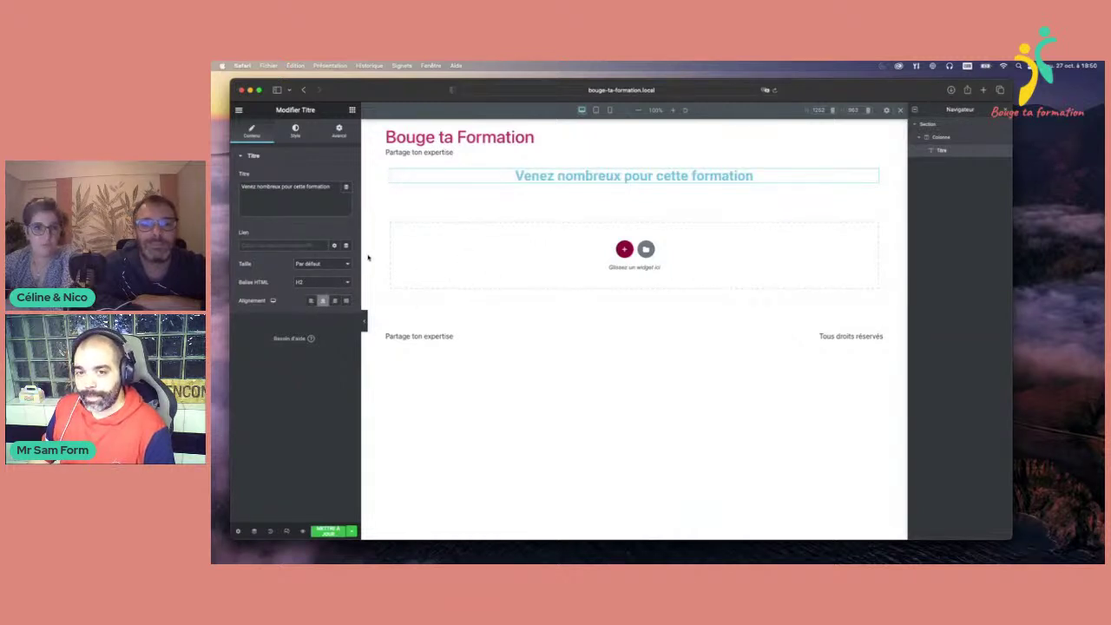
- Set the heading's text colour to the global colour Secondaire
left_click(295, 132)
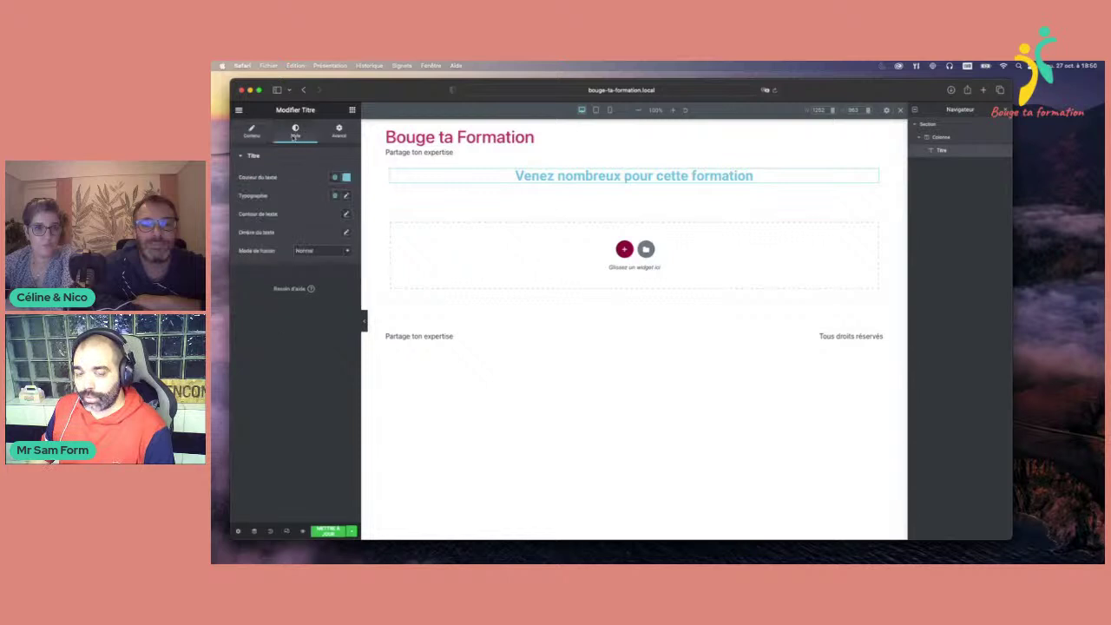
left_click(334, 177)
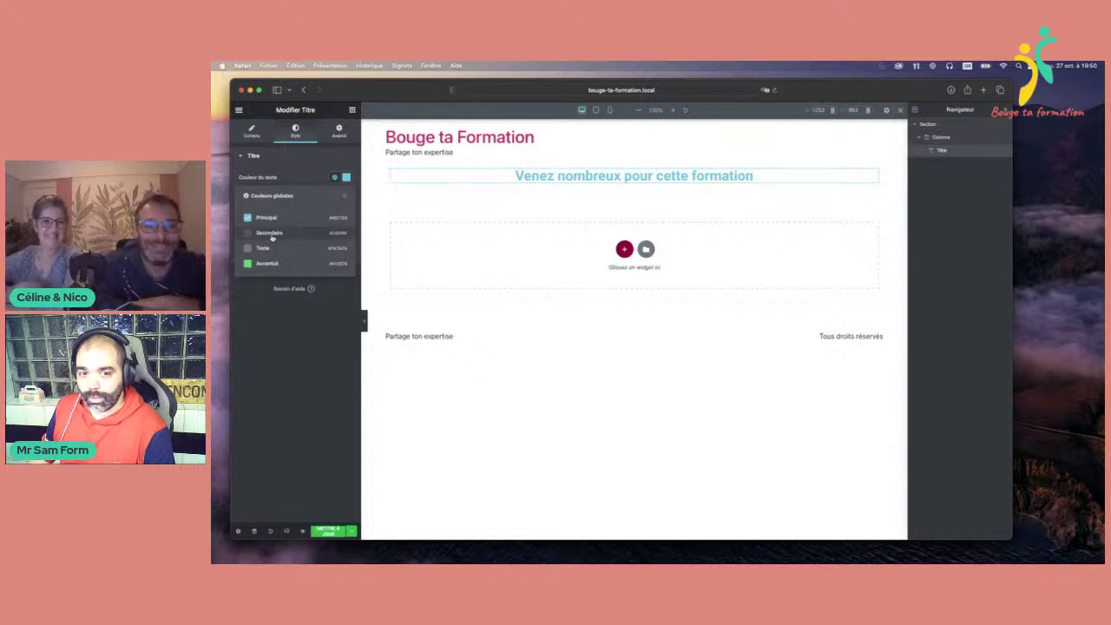
left_click(270, 234)
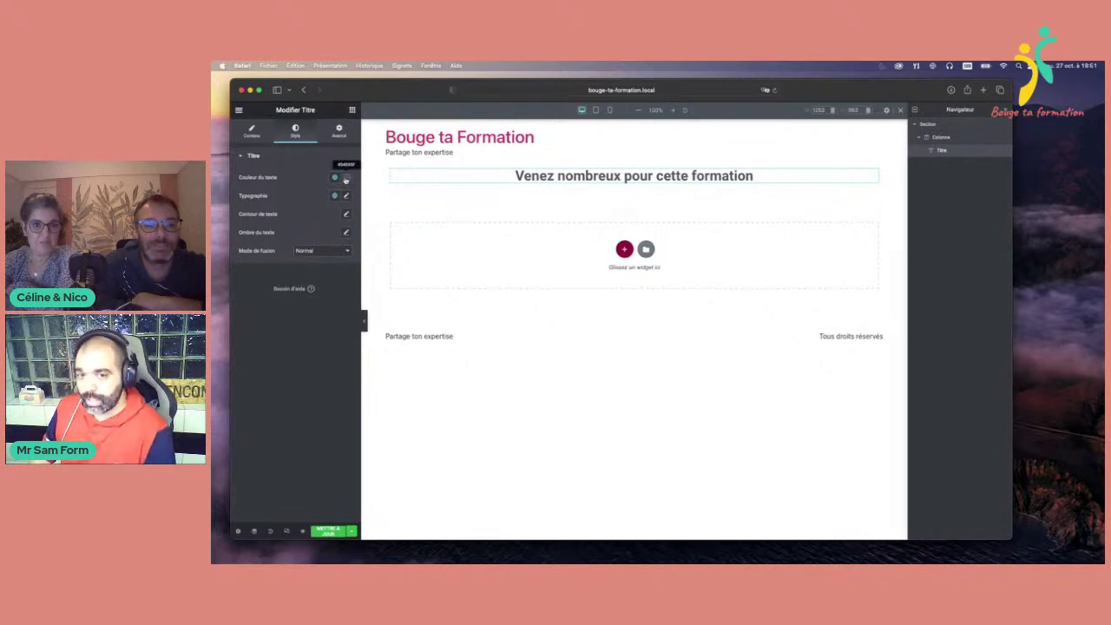
- Give the heading "Venez nombreux pour cette formation" a custom dark slate-blue text colour instead of the global one
left_click(345, 178)
left_click(265, 252)
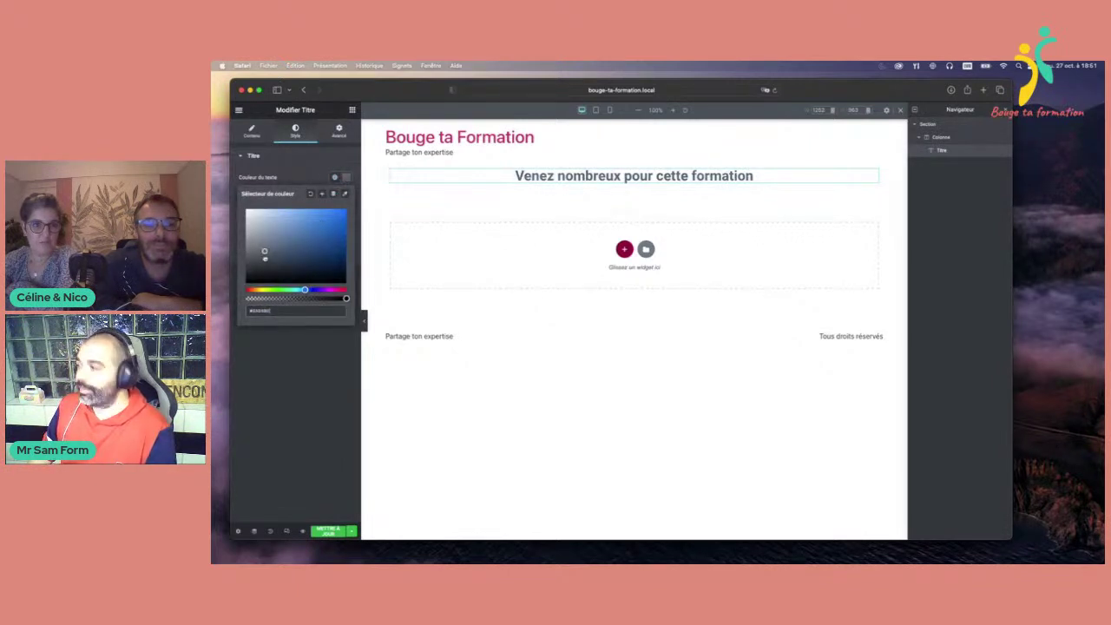
left_click_drag(265, 252, 290, 246)
left_click(339, 163)
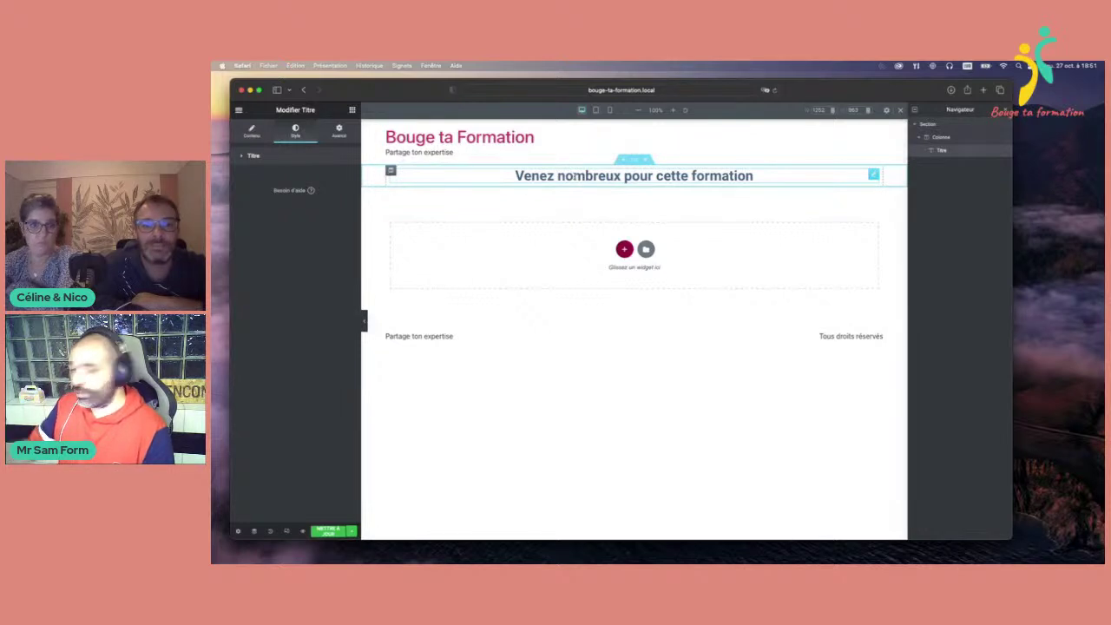
- Add an Image widget to the empty area below the heading, open its media upload, and check the Téléchargements folder for a picture
left_click(353, 110)
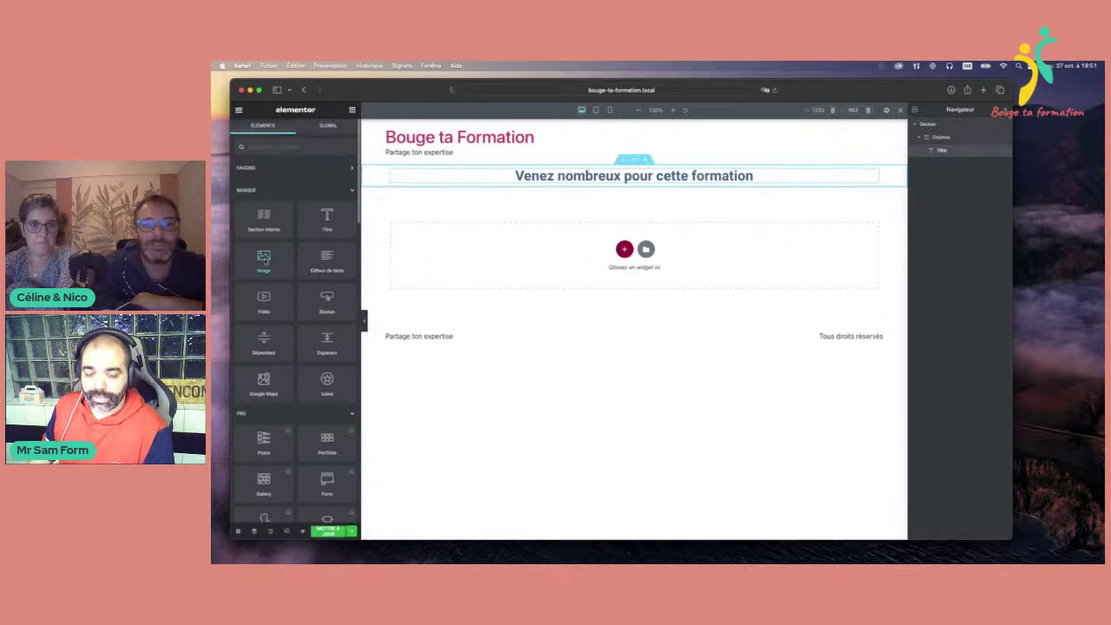
left_click_drag(265, 259, 625, 261)
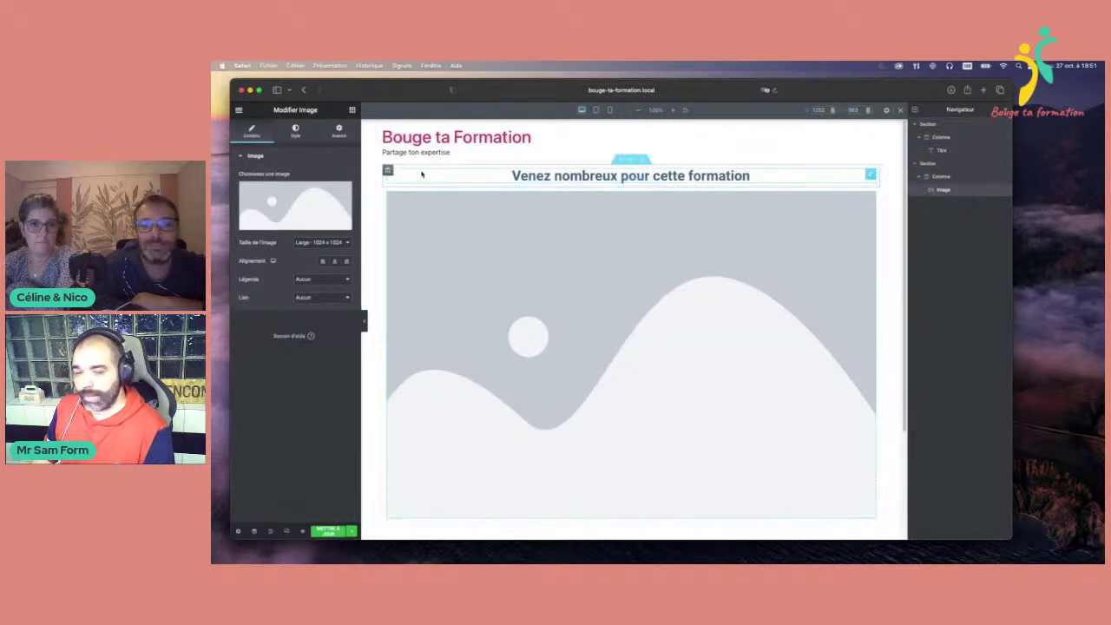
left_click(321, 225)
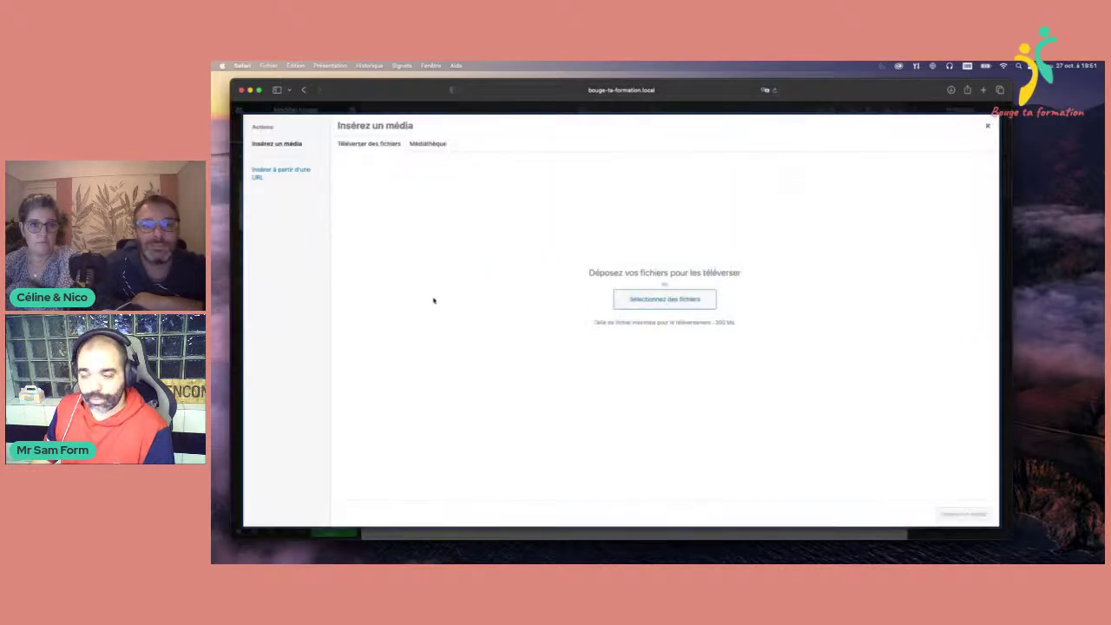
left_click(618, 296)
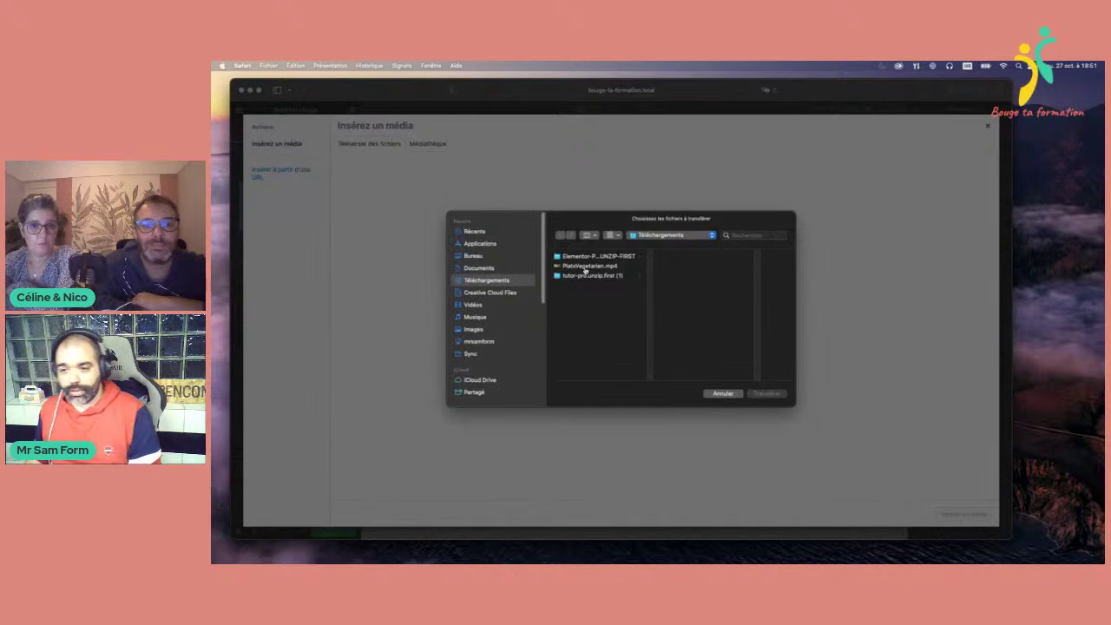
key("Escape")
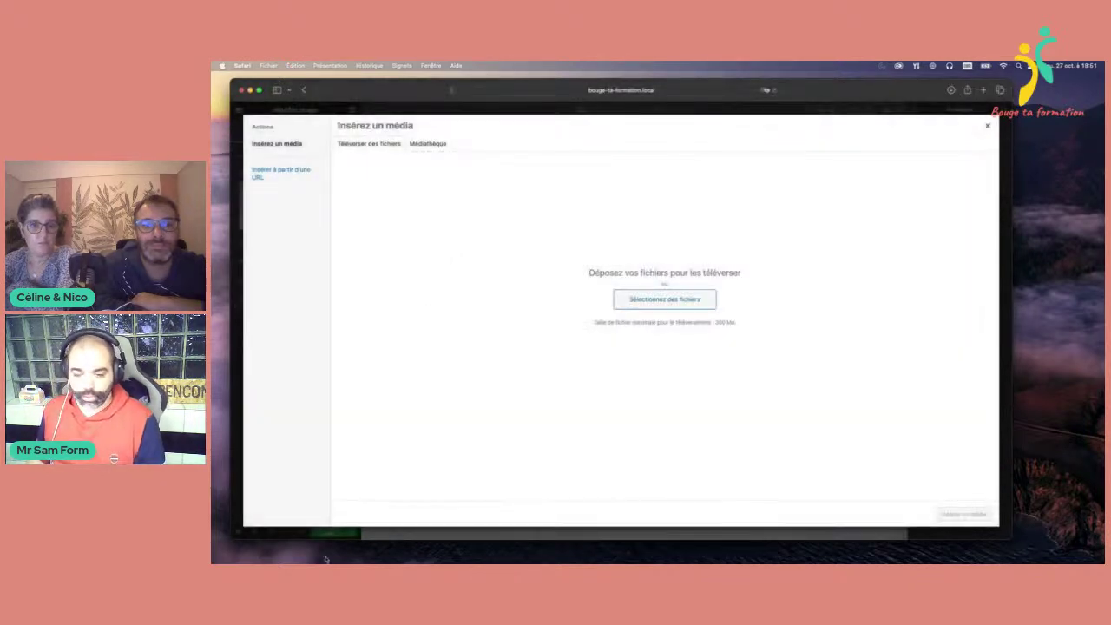
- Open google.fr in a new browser tab and search its images for "formation"
key("super+t")
type("google.fr")
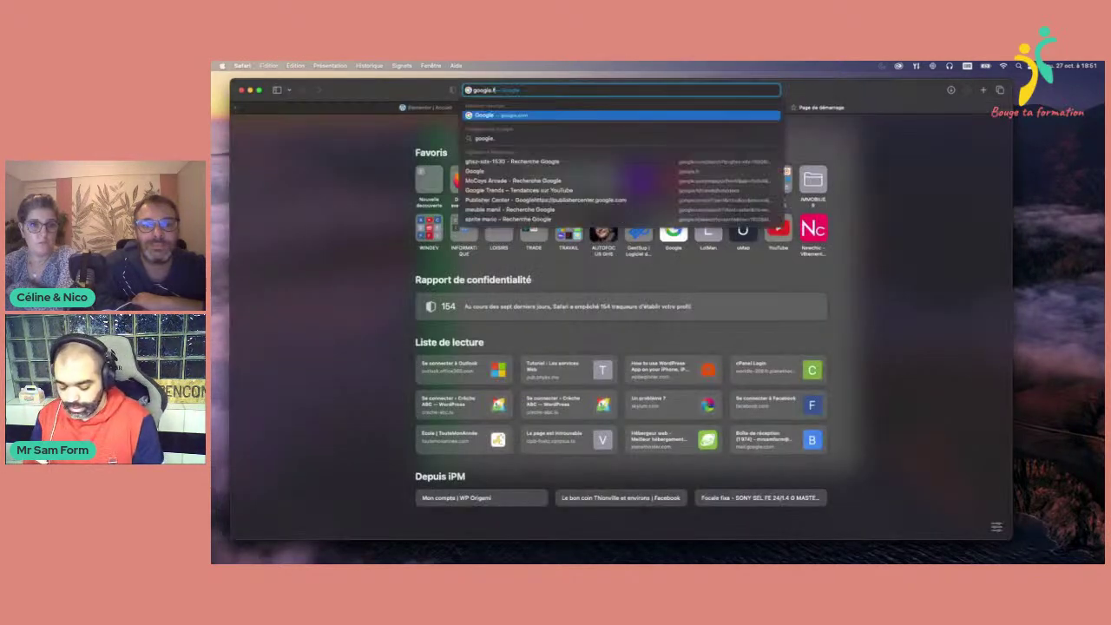
key("Return")
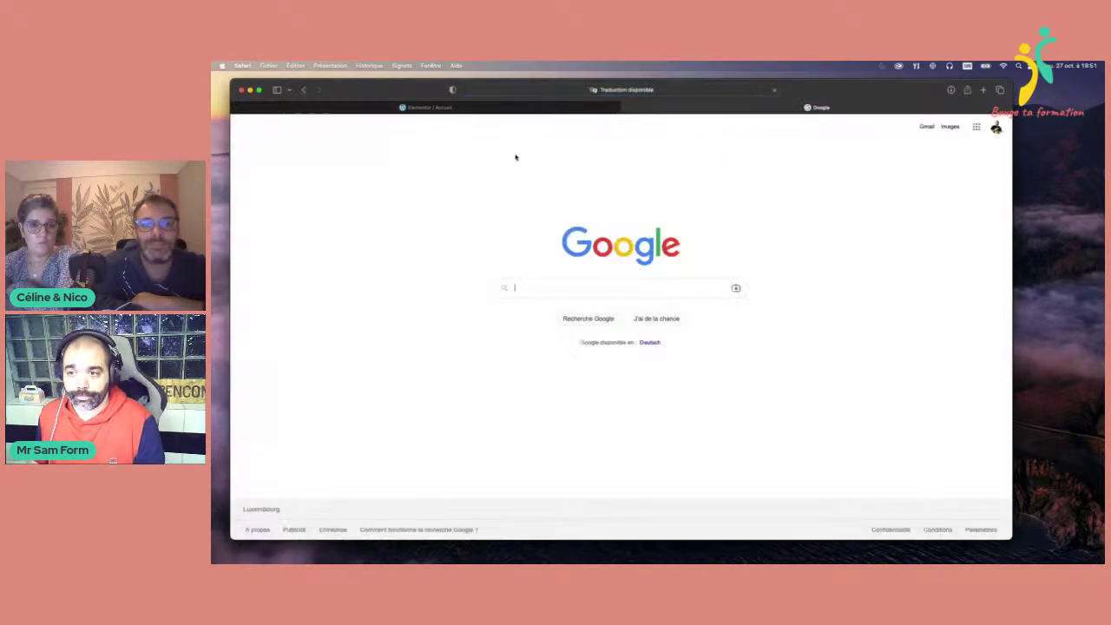
type("formation")
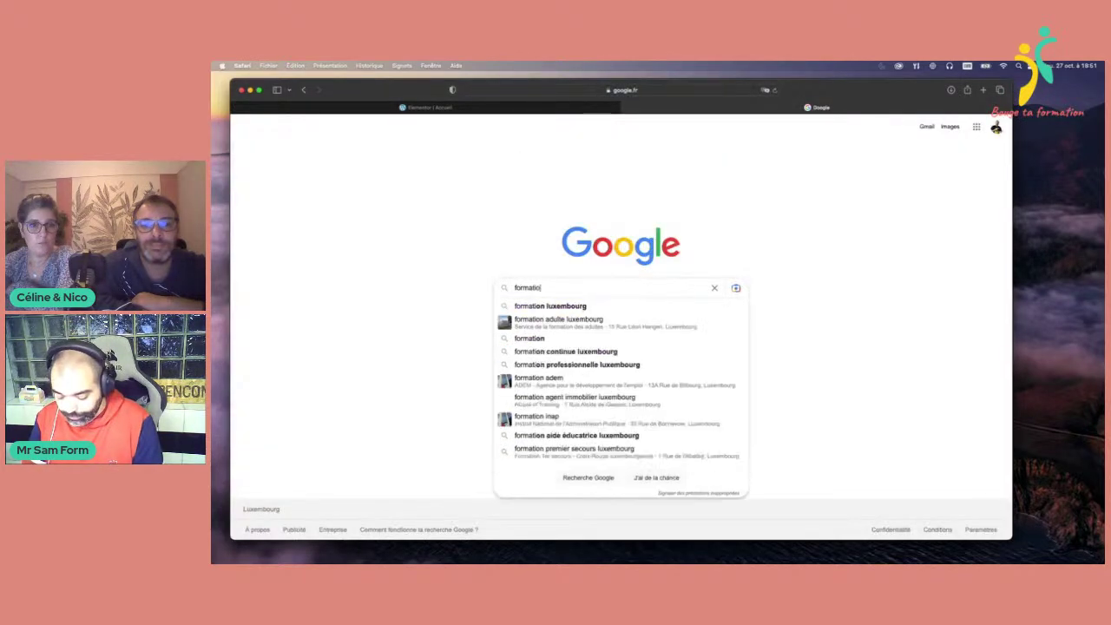
key("Return")
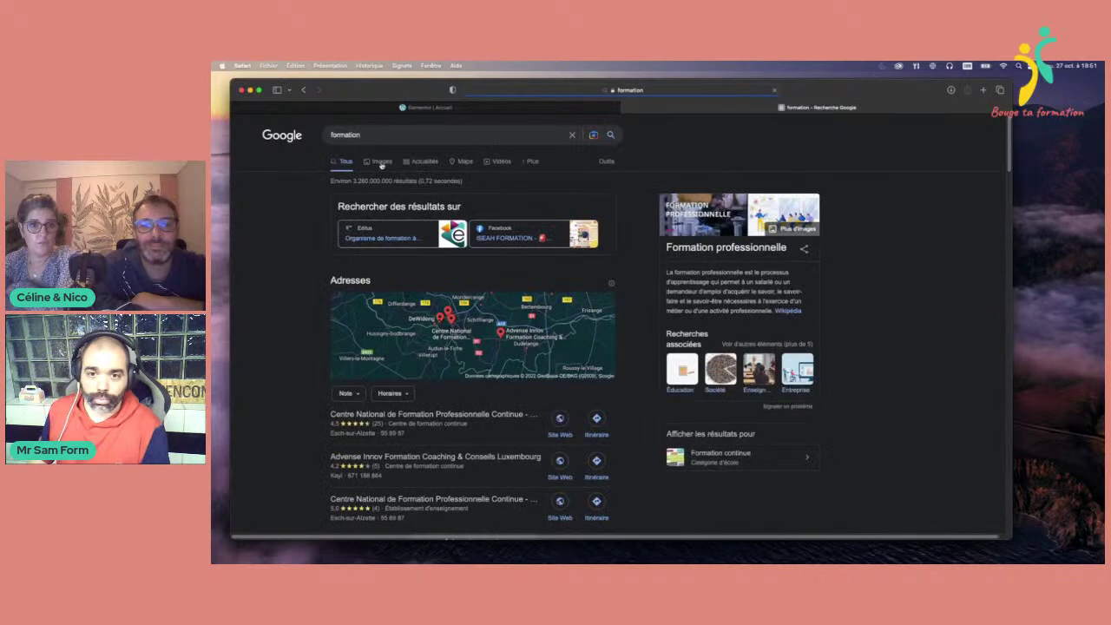
left_click(375, 162)
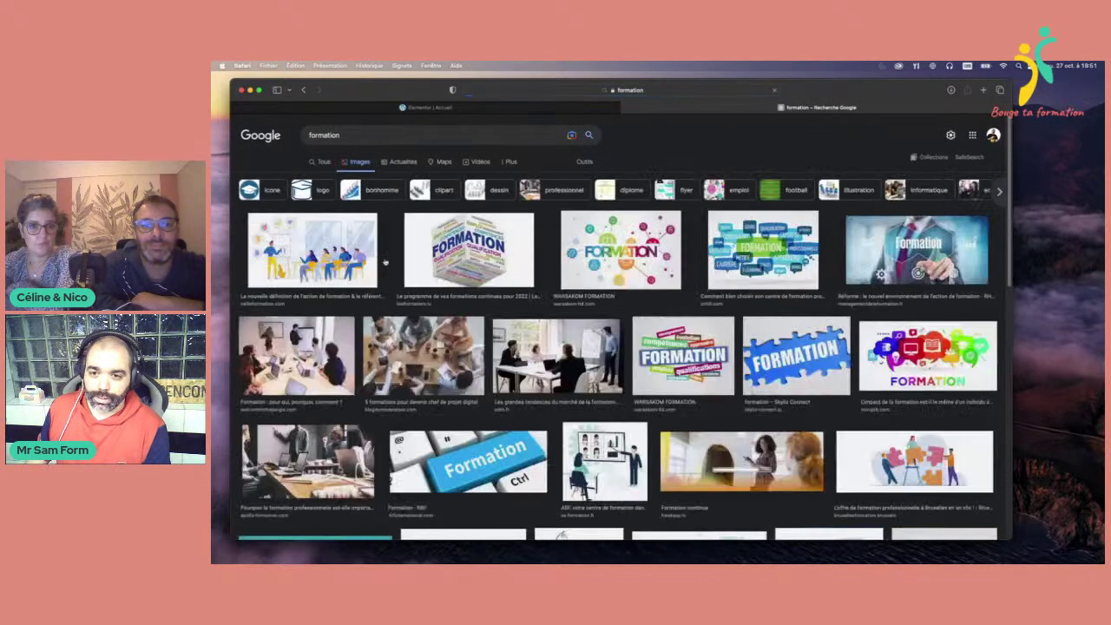
- Save the overhead photo of people working around a wooden table to the Téléchargements folder
left_click(430, 356)
right_click(835, 240)
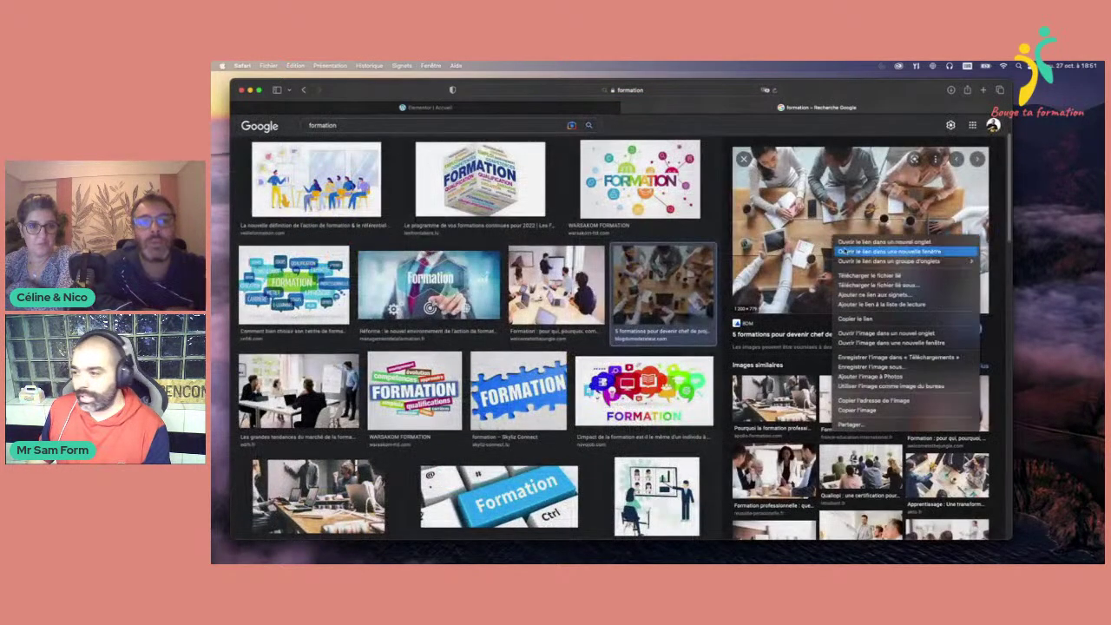
left_click(894, 357)
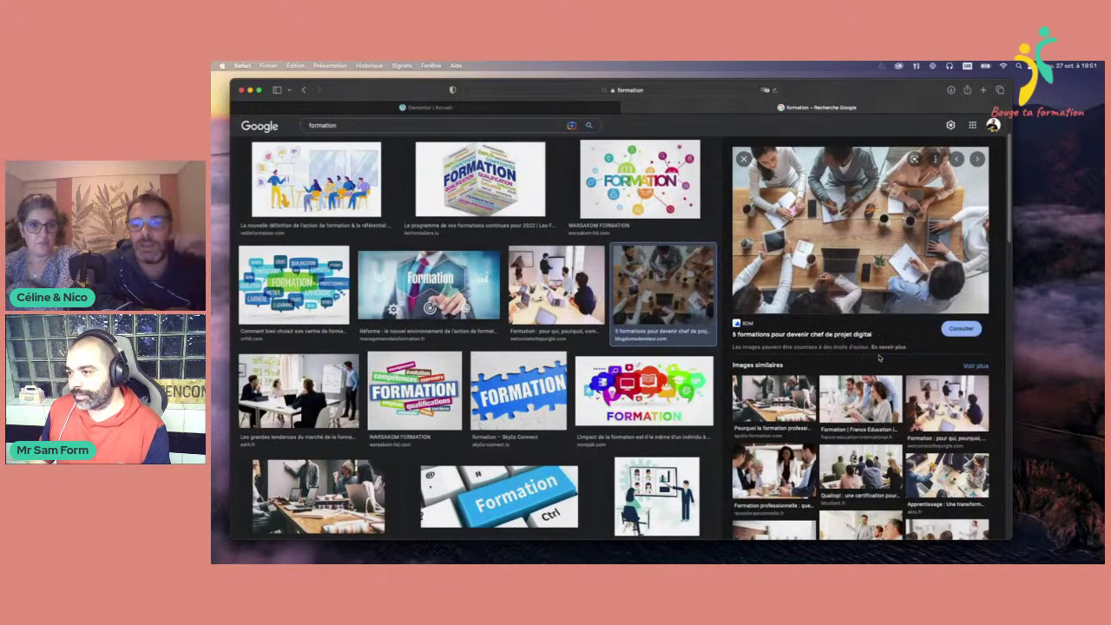
- Filter the image results by usage rights to "Licences Creative Commons"
scroll(762, 143, "up", 2)
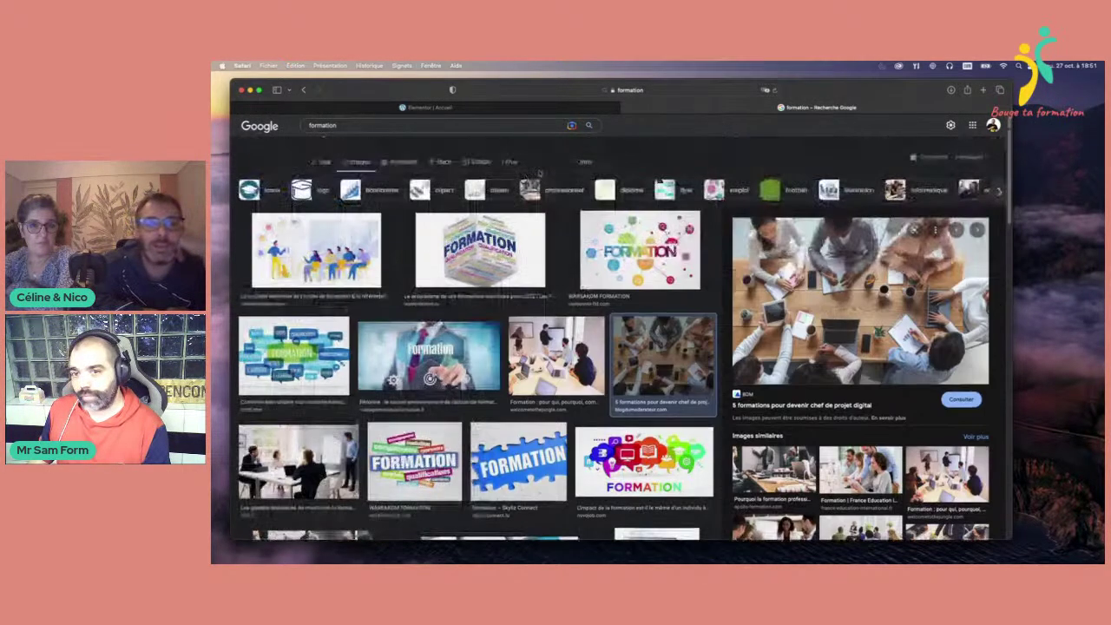
left_click(510, 163)
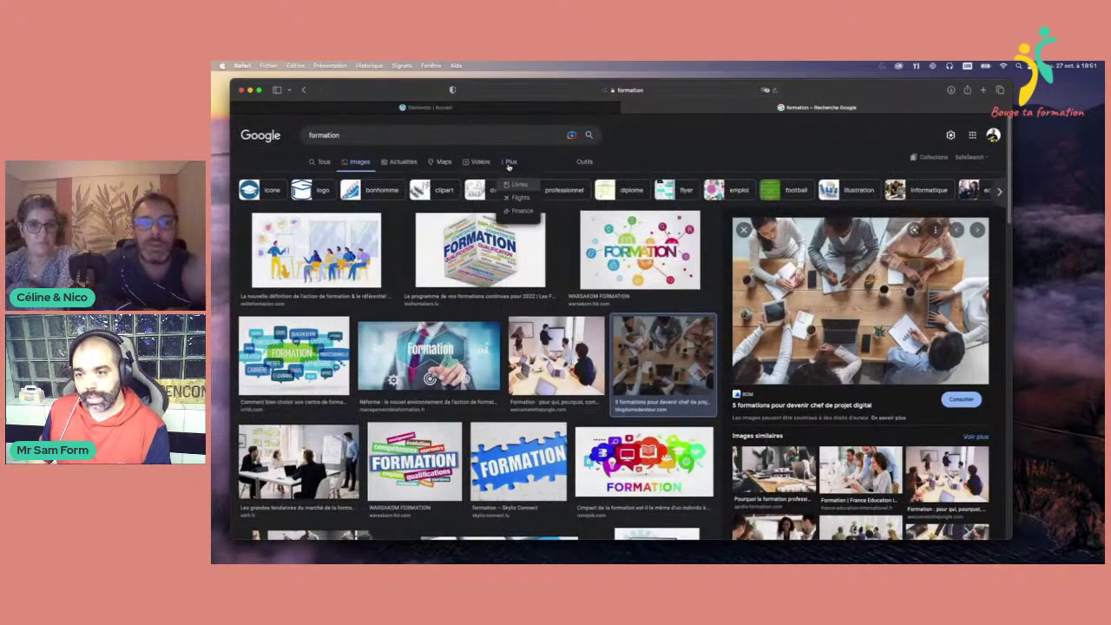
left_click(585, 163)
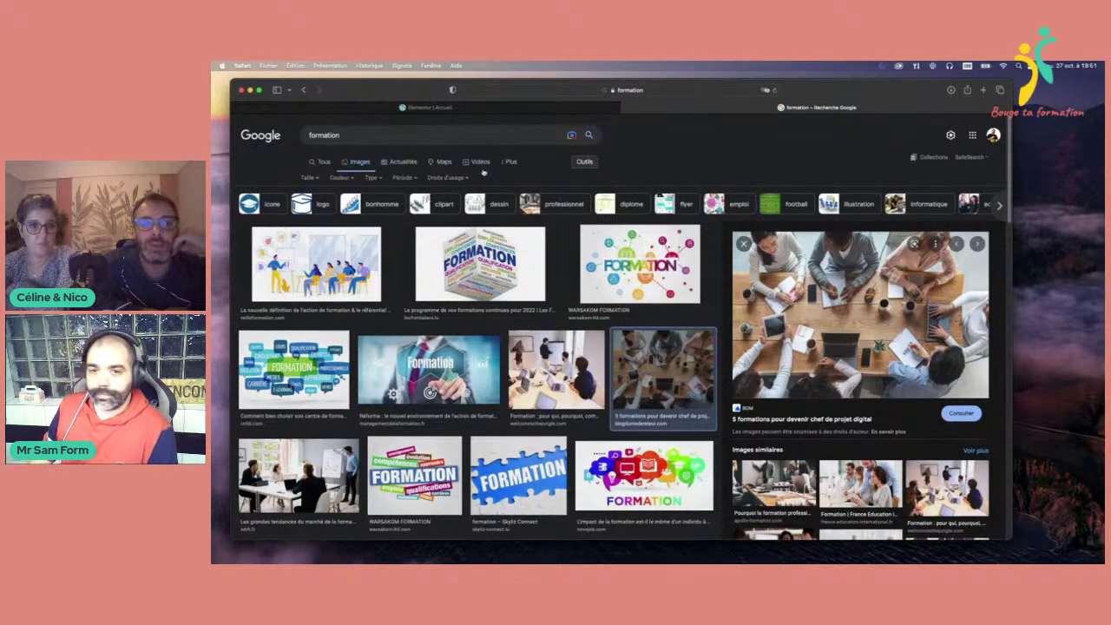
left_click(438, 177)
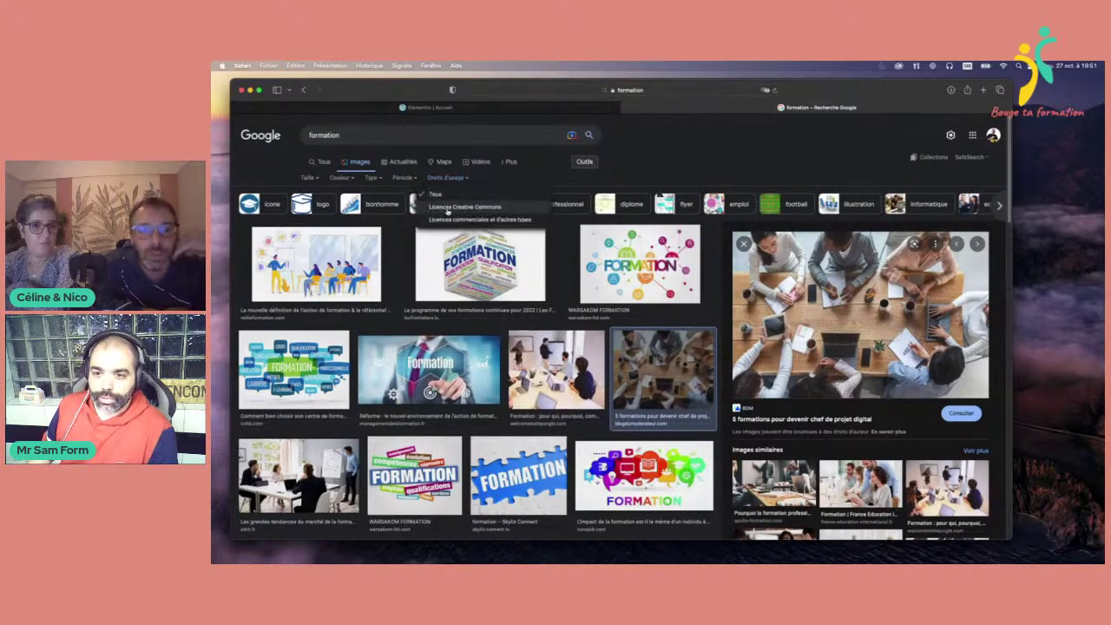
left_click(451, 211)
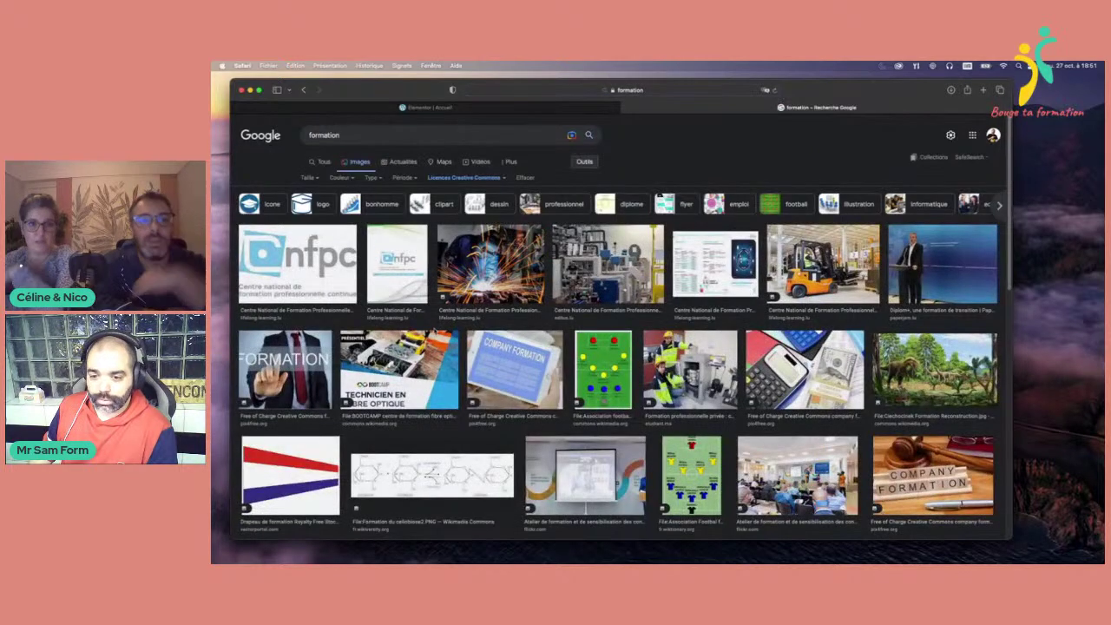
- Browse the filtered results, preview the workshop photo, and save the orange forklift picture to the Téléchargements folder
scroll(452, 211, "down", 1)
scroll(618, 348, "up", 1)
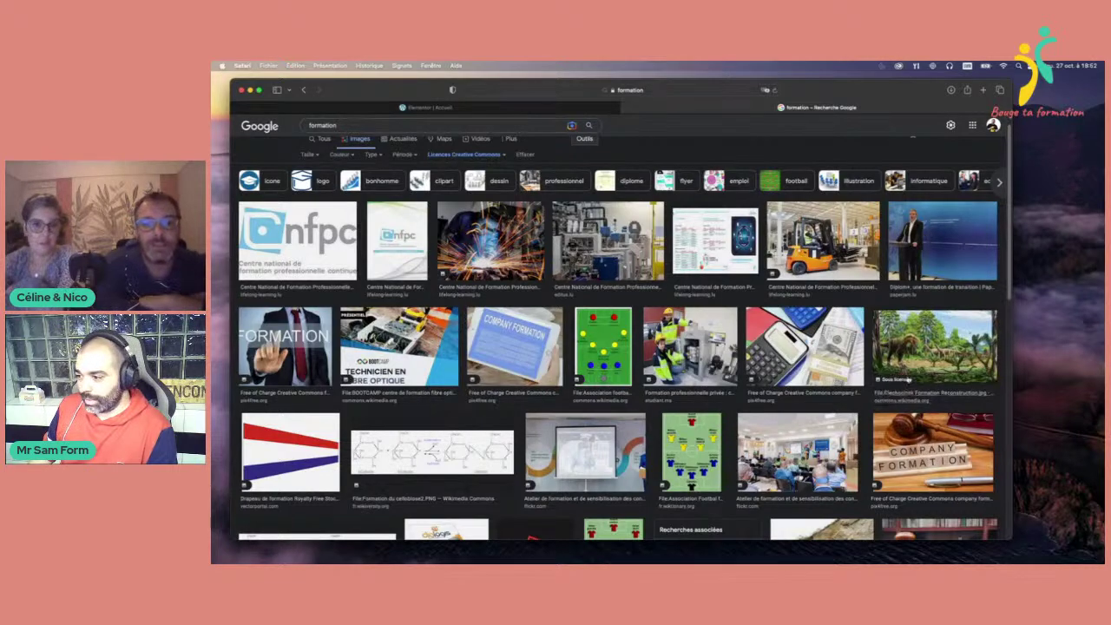
scroll(863, 444, "down", 3)
left_click(796, 323)
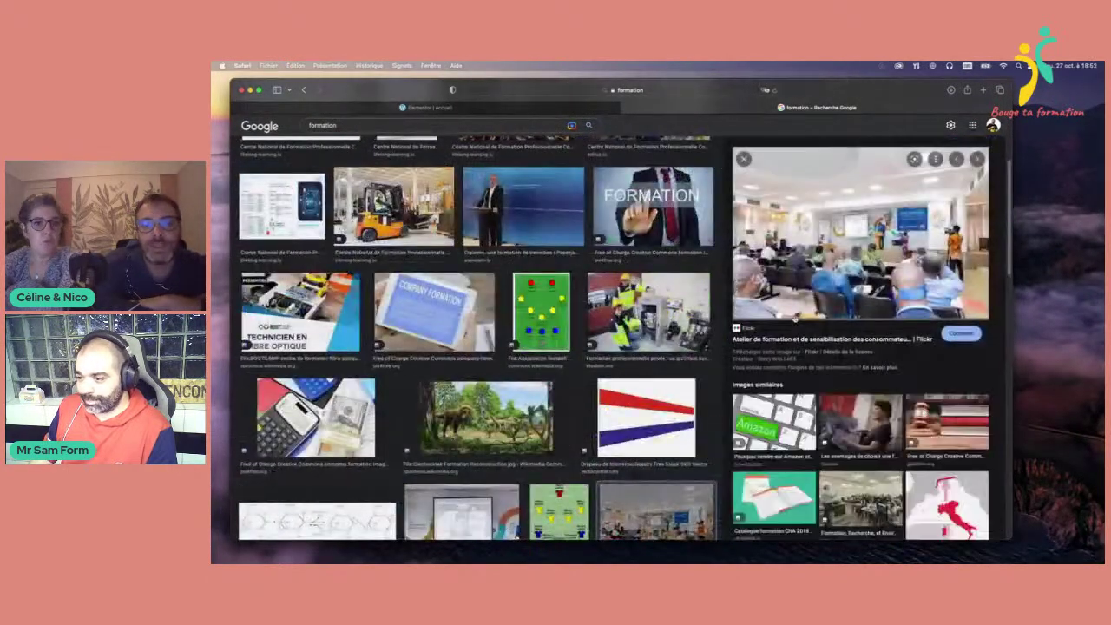
scroll(473, 338, "up", 3)
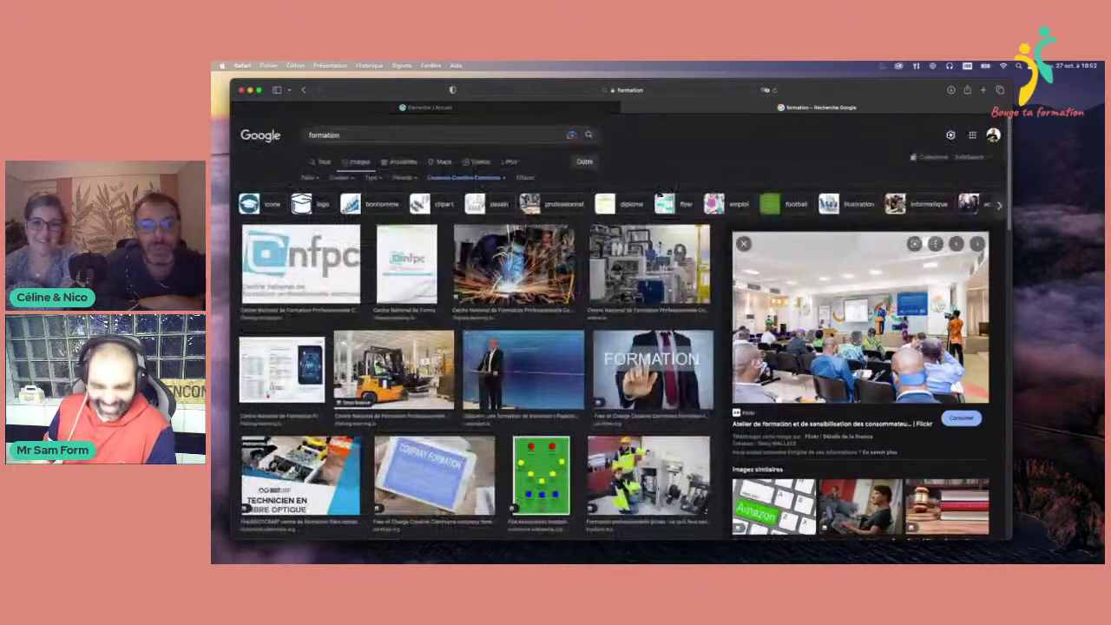
scroll(473, 338, "down", 2)
left_click(395, 287)
right_click(911, 229)
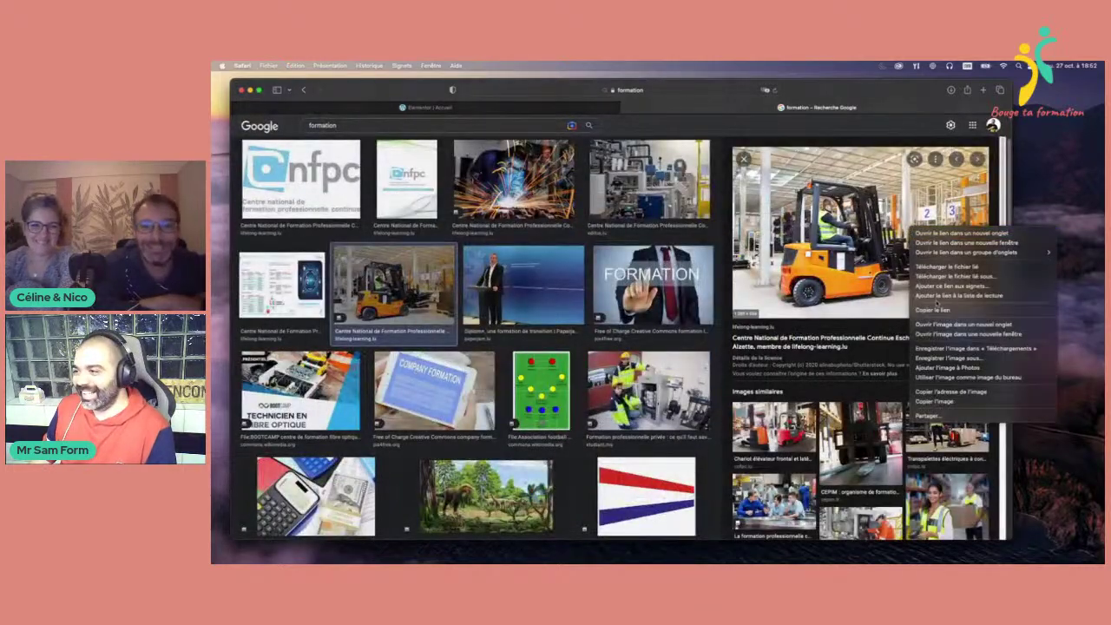
left_click(963, 348)
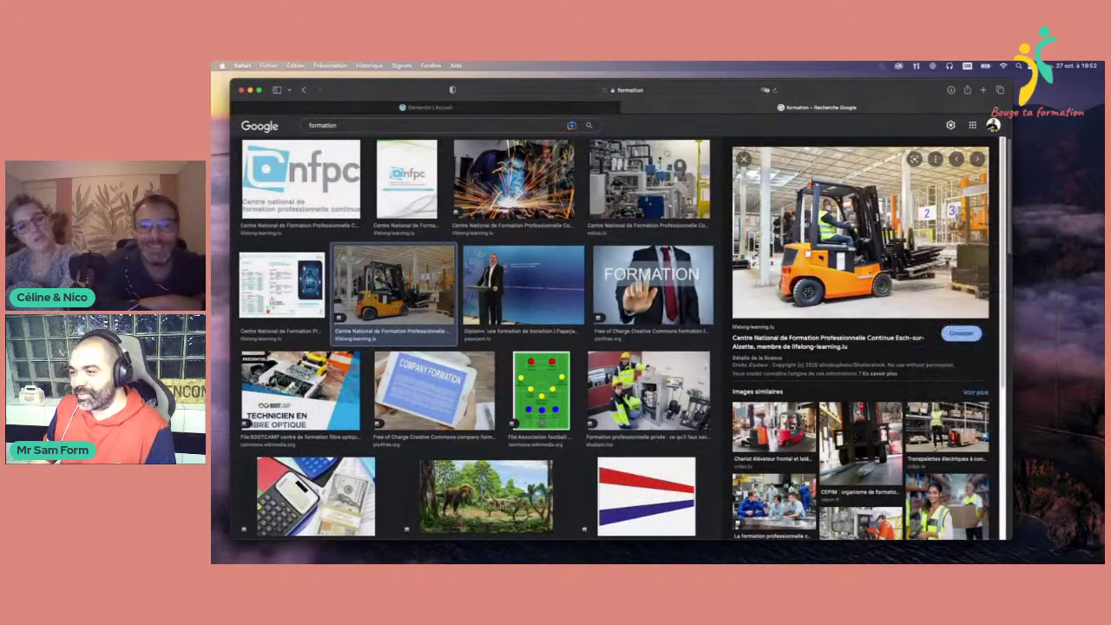
- Return to the Elementor tab, upload the saved forklift JPG from Téléchargements, and insert it into the Image widget
left_click(561, 111)
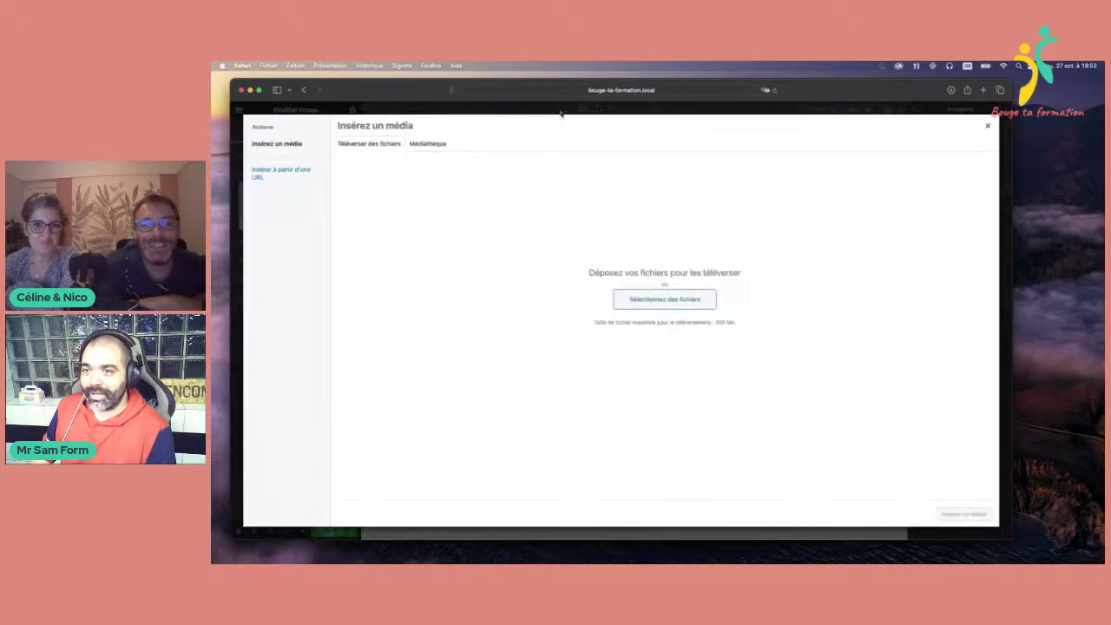
left_click(685, 298)
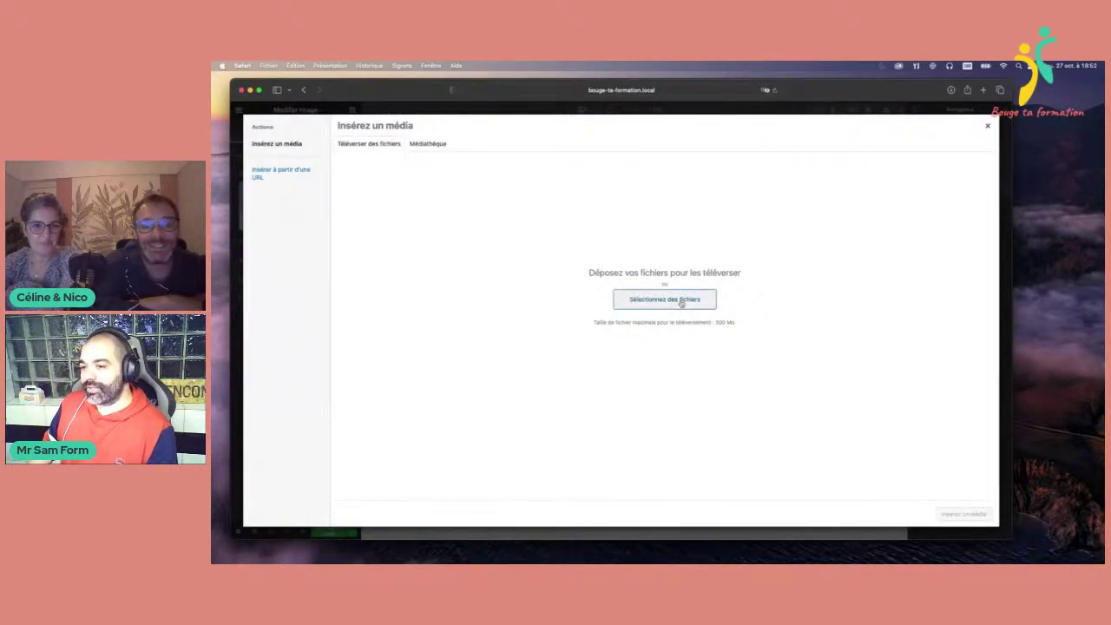
left_click(577, 257)
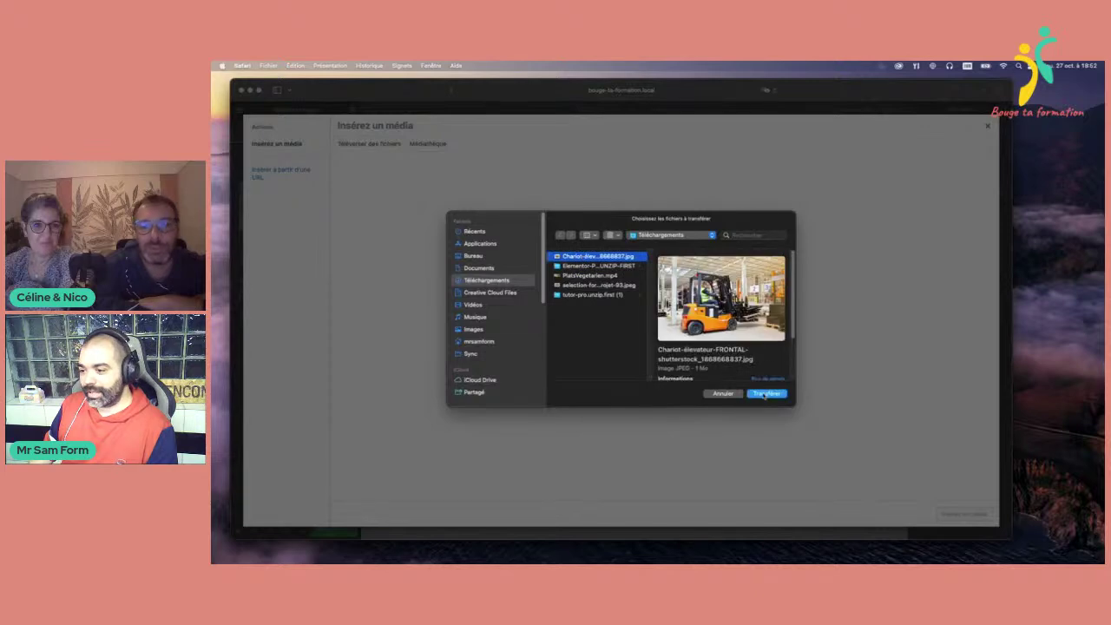
left_click(766, 393)
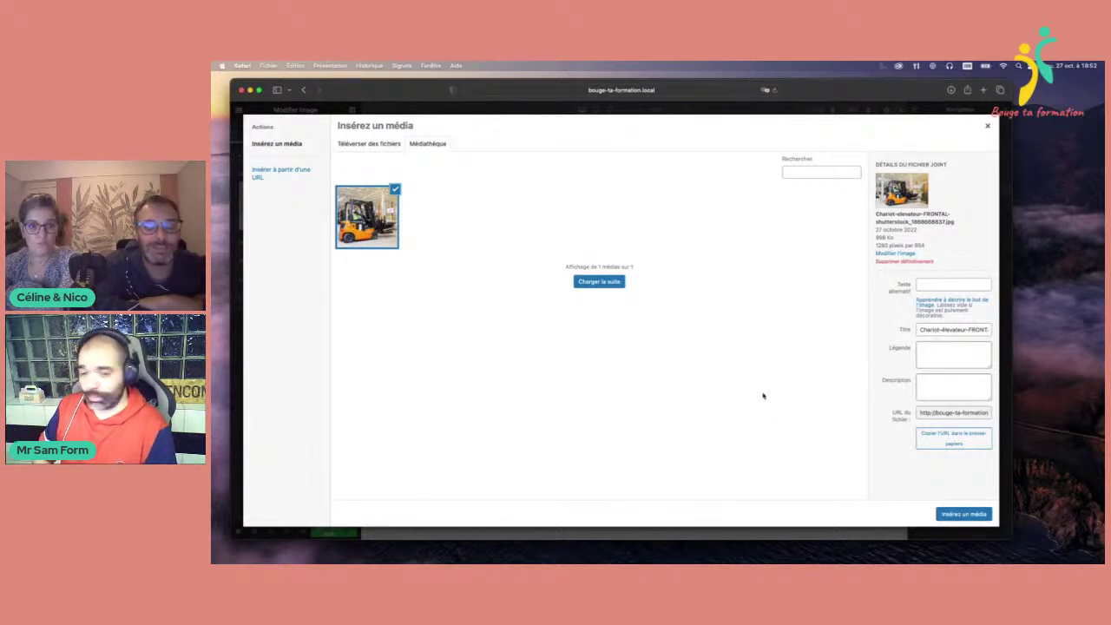
left_click(961, 515)
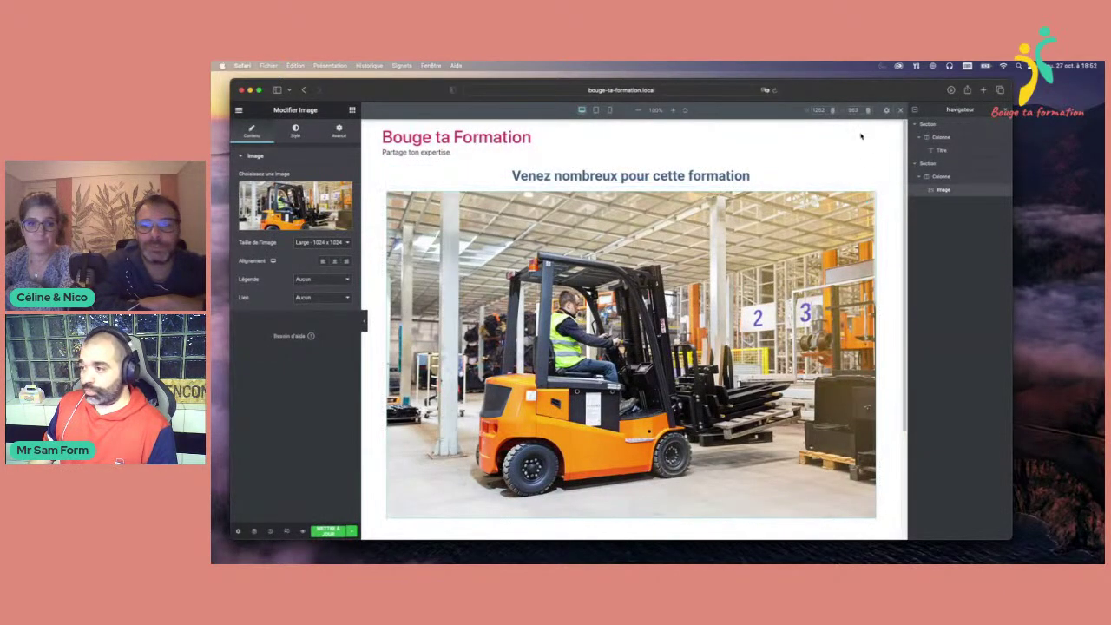
- Try a classic background in the green global colour on the section holding the forklift image, and clear the background type again
left_click(710, 250)
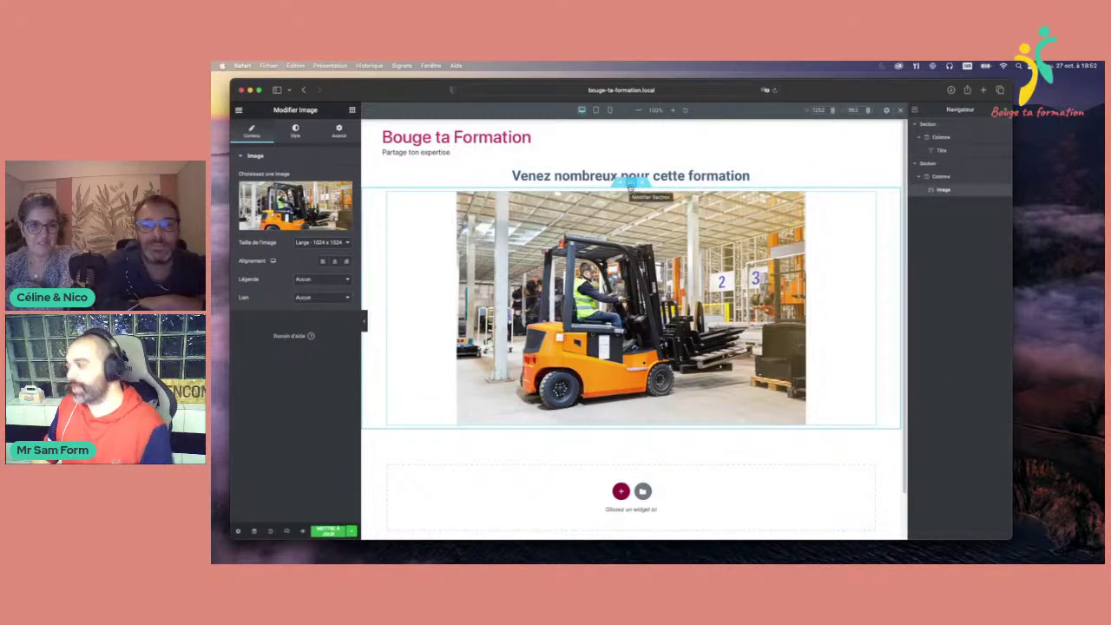
left_click(631, 180)
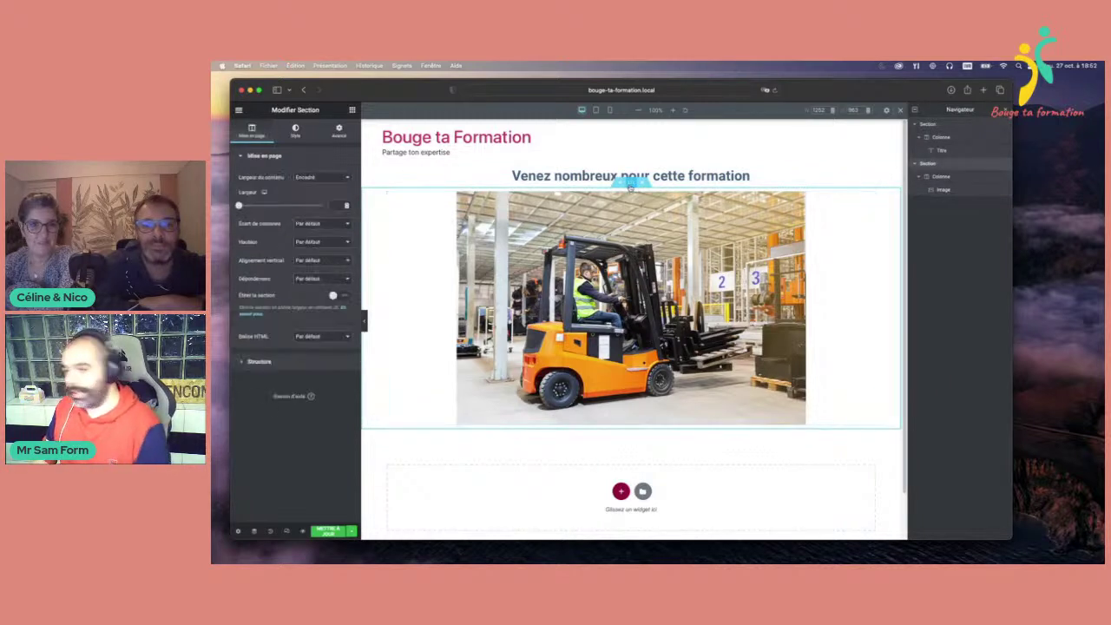
left_click(296, 130)
left_click(311, 195)
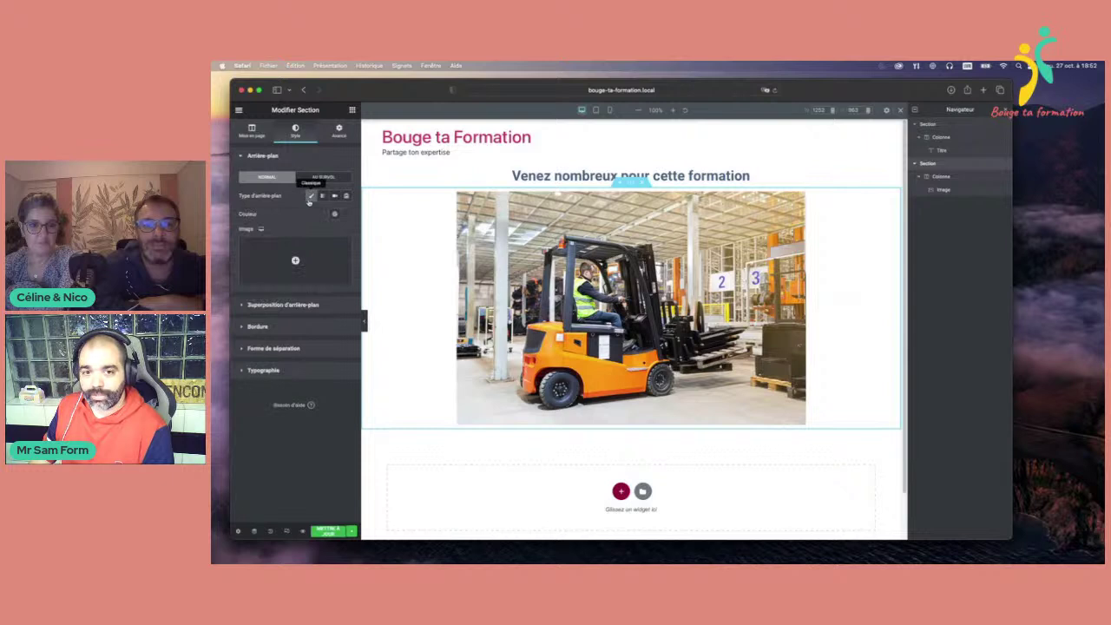
left_click(335, 214)
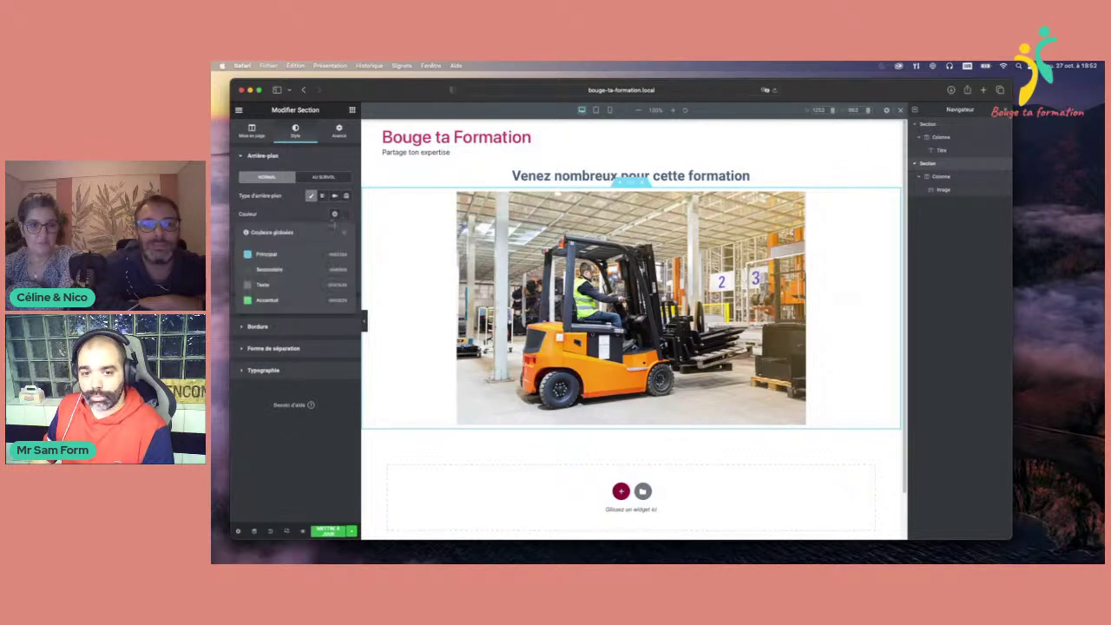
left_click(266, 300)
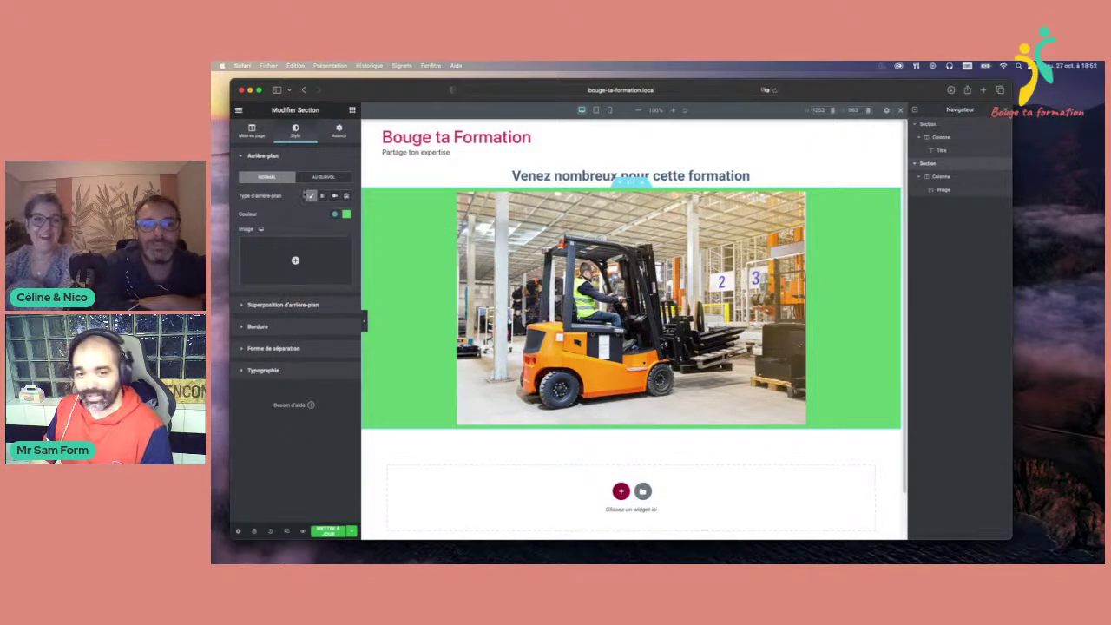
left_click(310, 197)
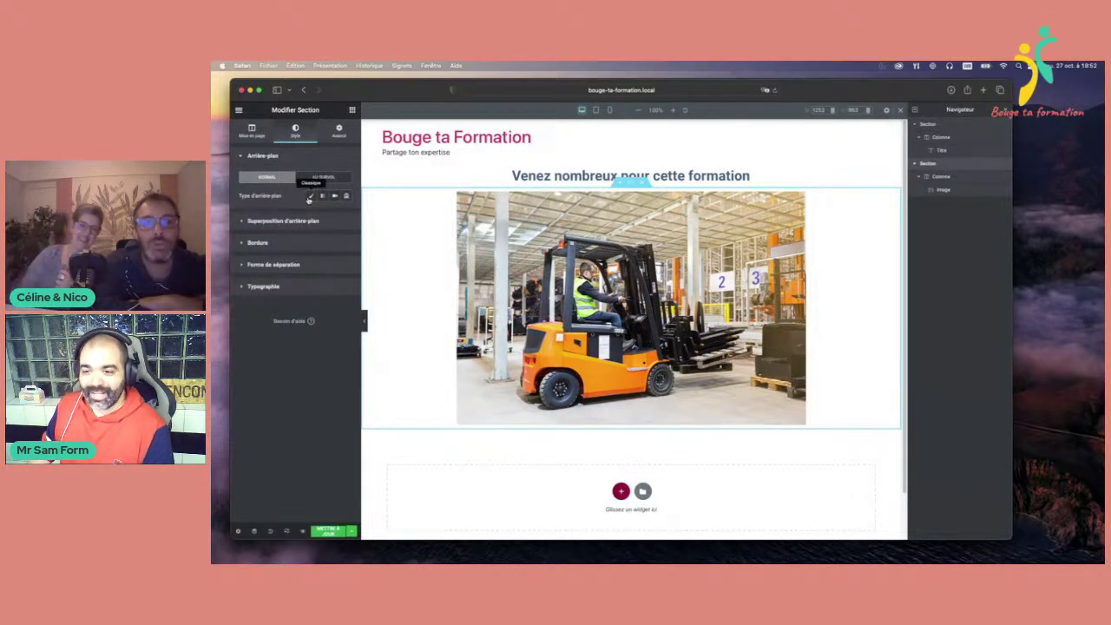
- Give the forklift image's section a classic background in a custom orange colour
left_click(311, 197)
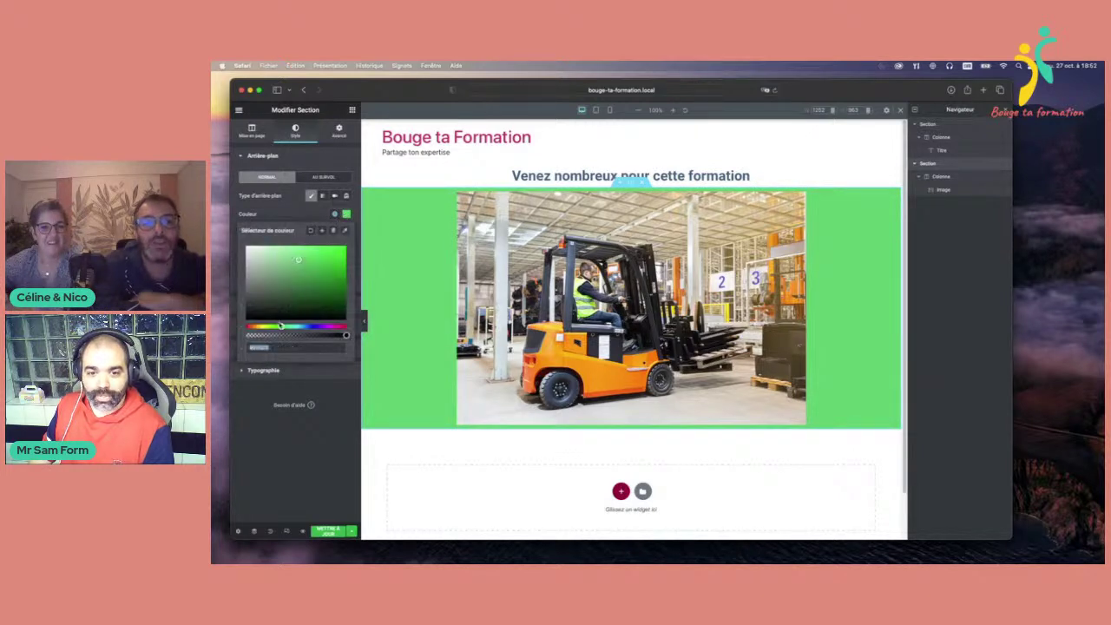
left_click_drag(281, 327, 257, 326)
left_click(343, 259)
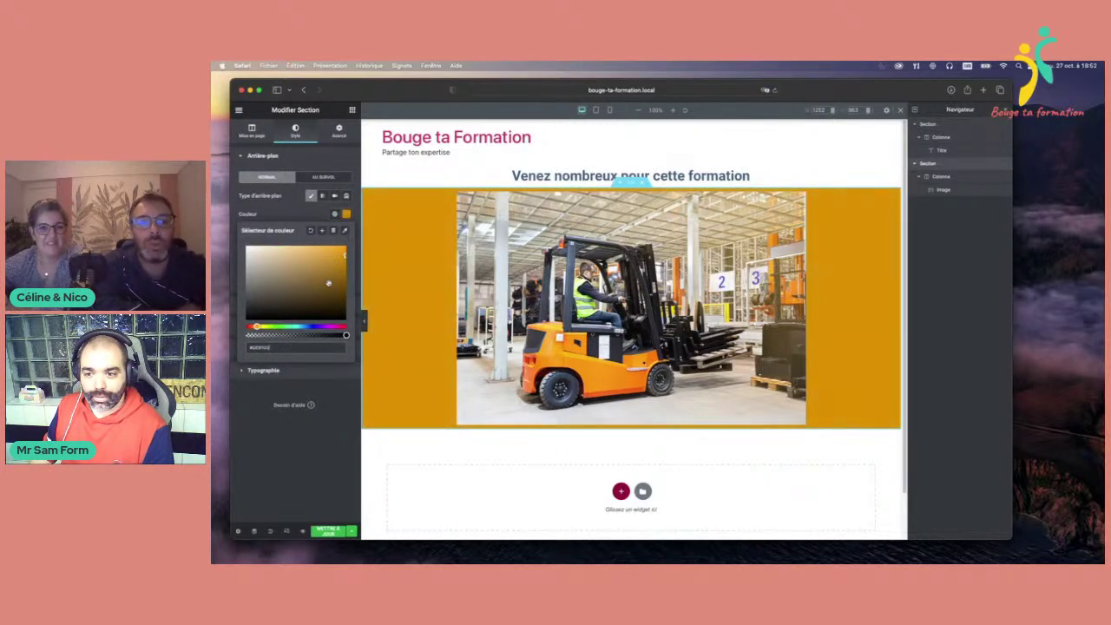
left_click(260, 326)
left_click(347, 262)
left_click_drag(348, 262, 328, 256)
left_click(254, 326)
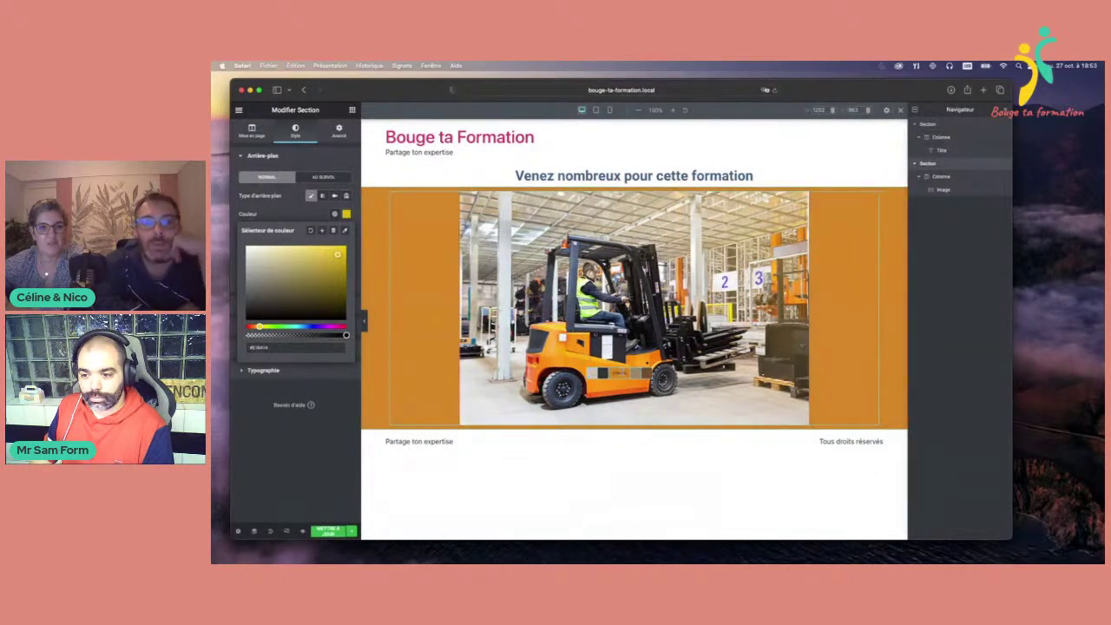
left_click(295, 217)
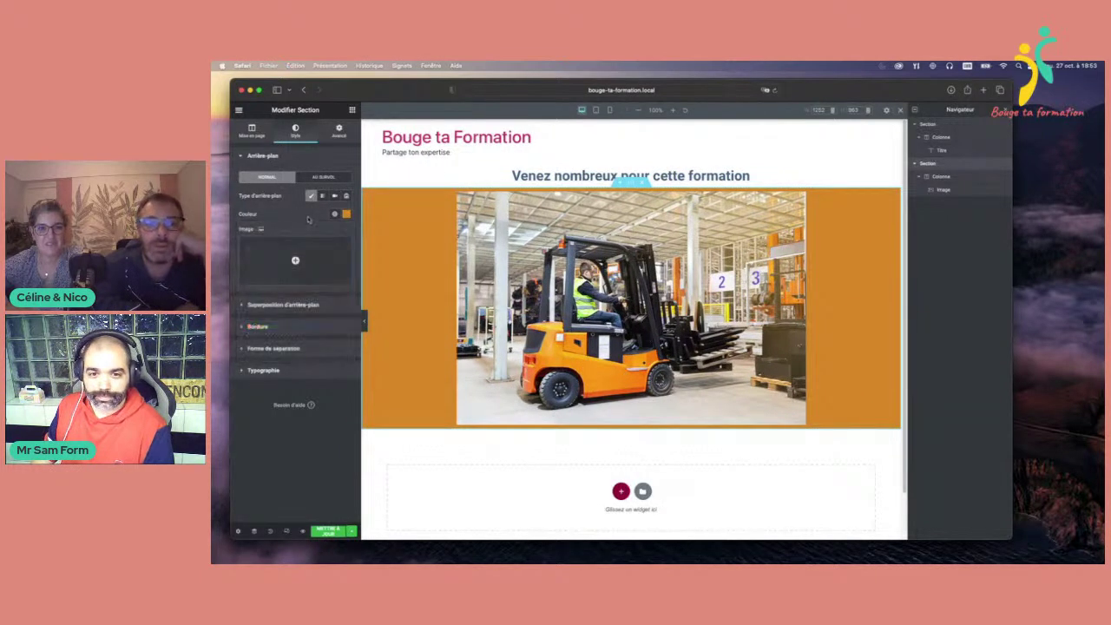
- Round the forklift image's corners with a border radius of 50 on all sides
left_click(480, 230)
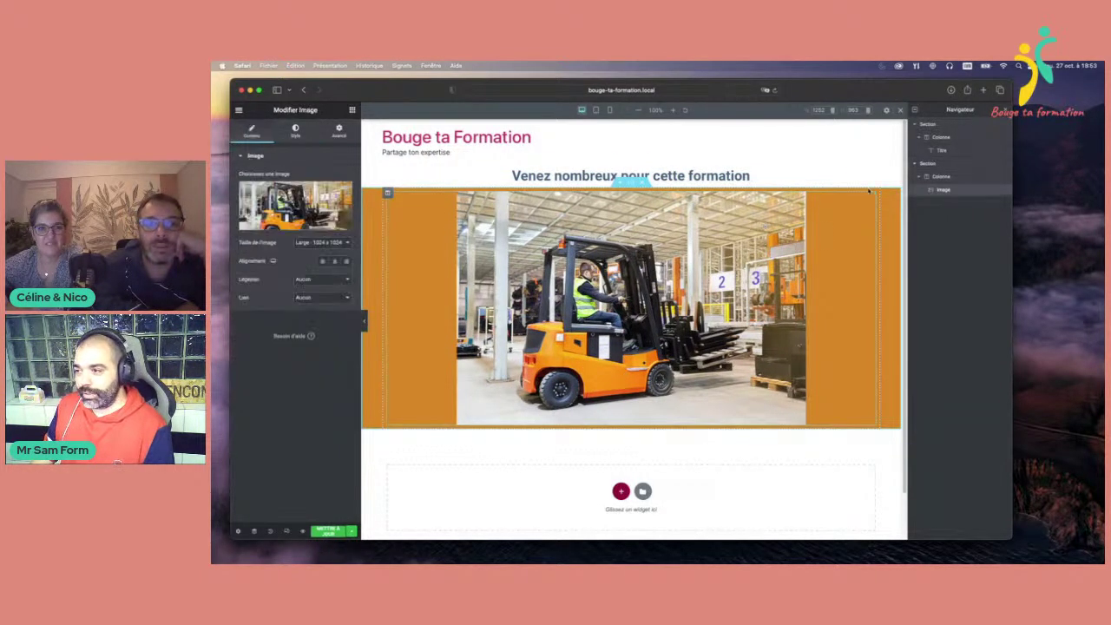
left_click(296, 130)
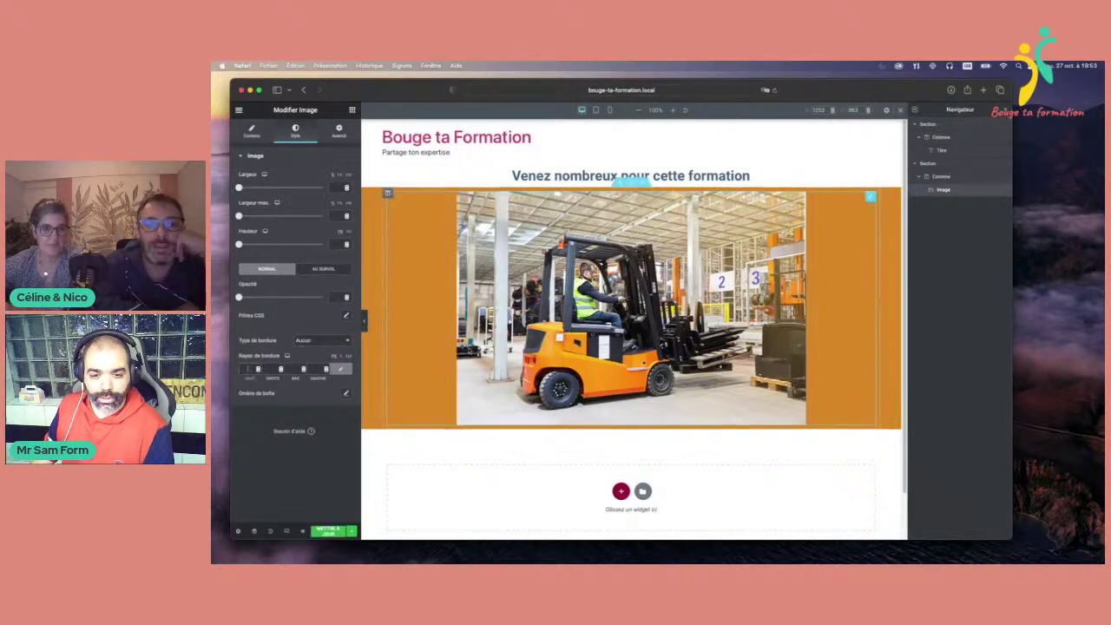
type("50")
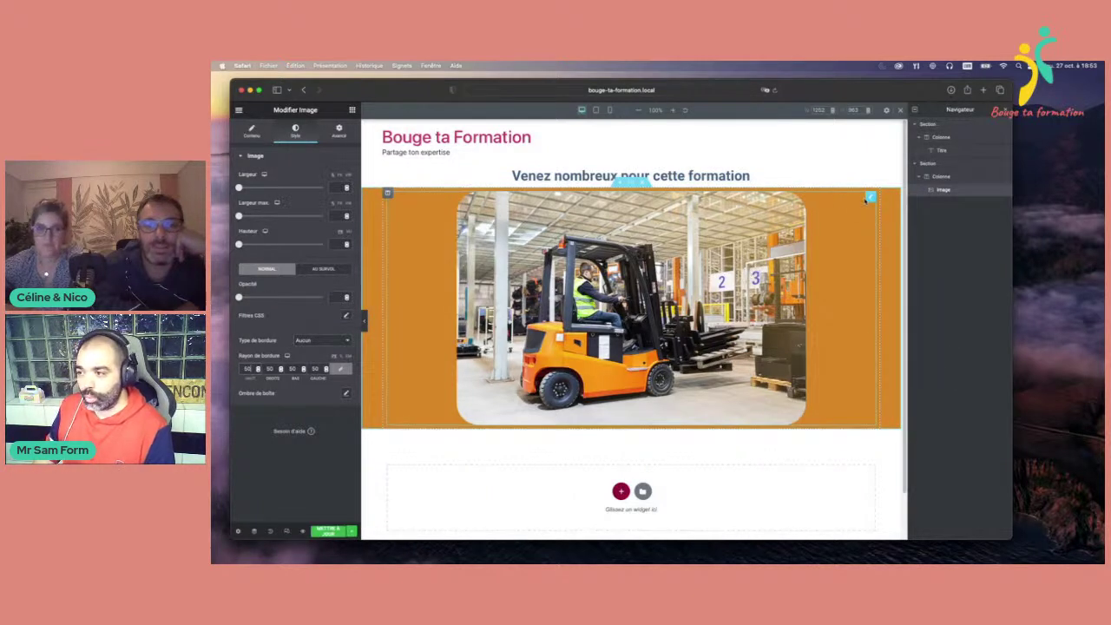
- Set the forklift image's top and bottom margins to 50
left_click(339, 130)
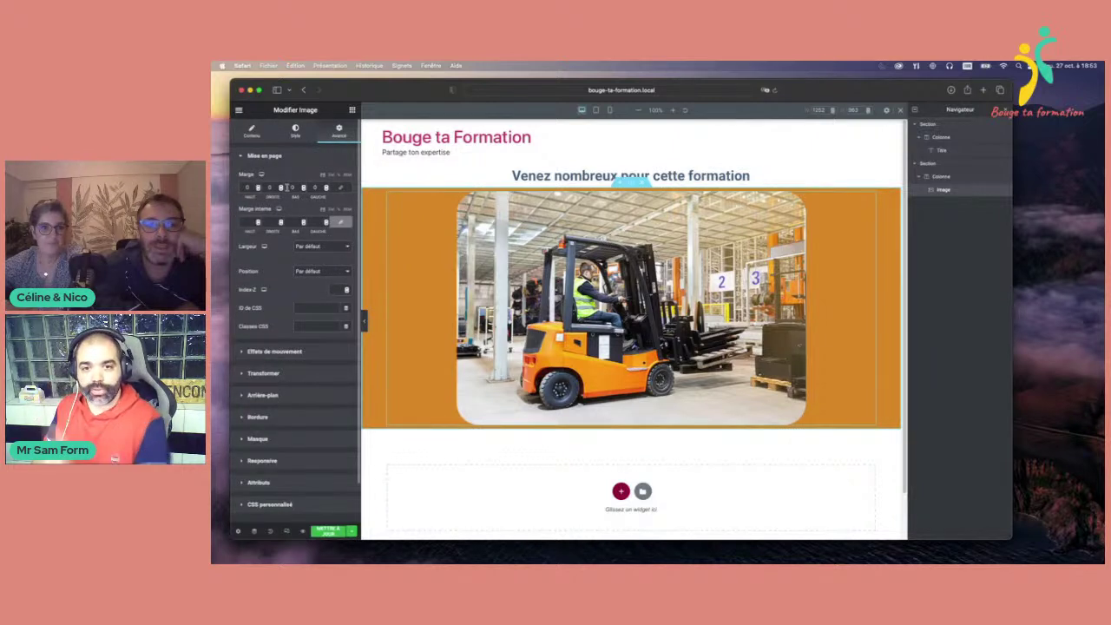
left_click(245, 187)
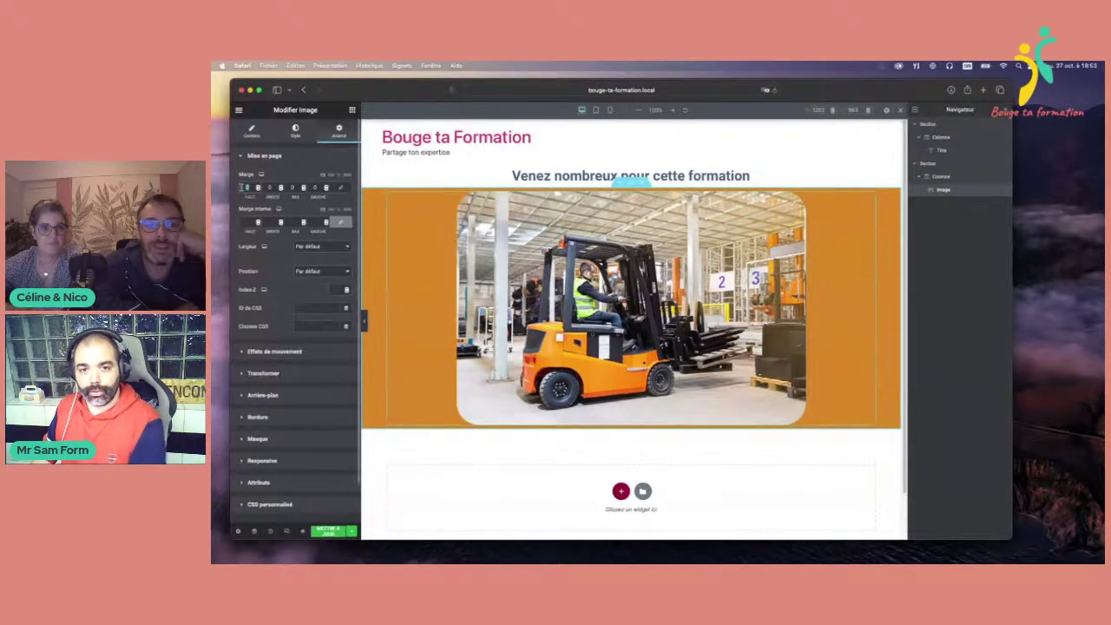
type("50")
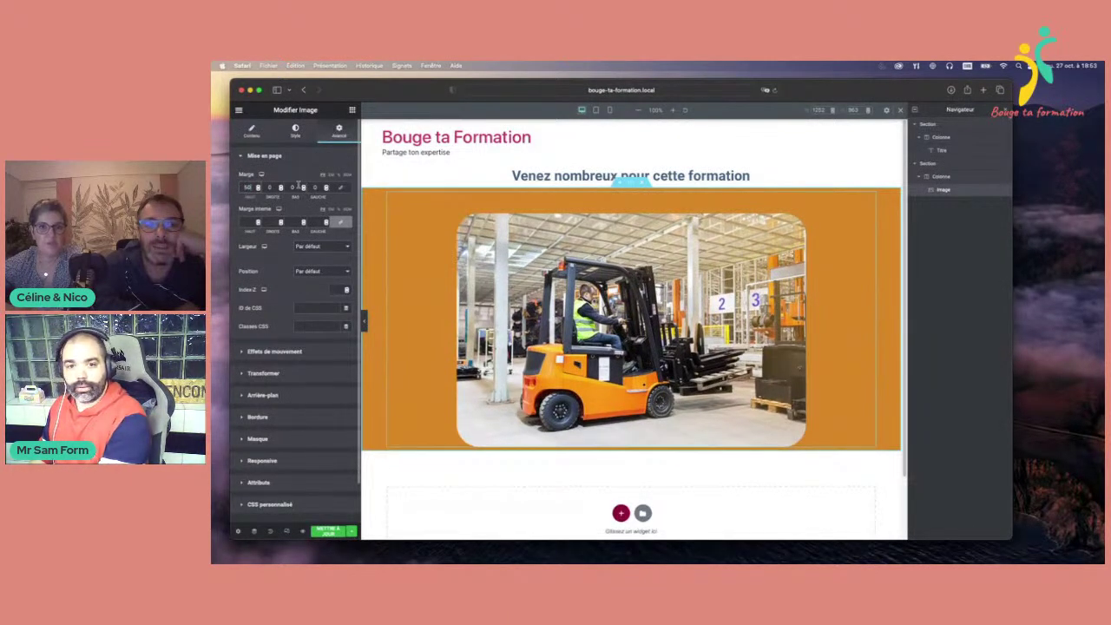
left_click(292, 187)
type("50")
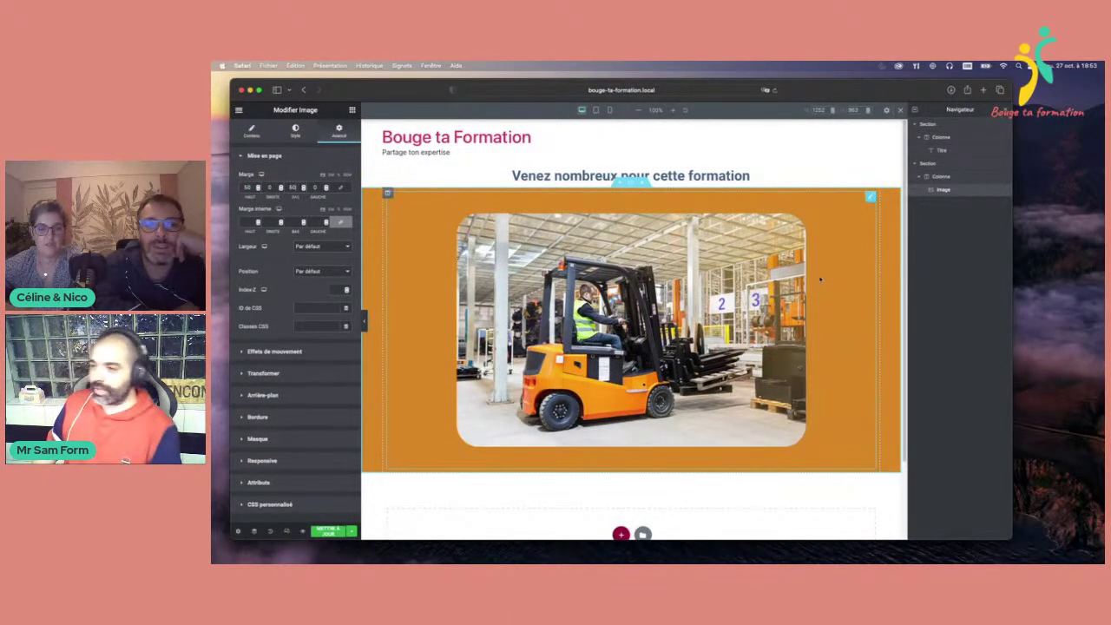
- Try the "Motif de vagues" shape divider on the image section's top edge, with width about 250 and height about 26
left_click(631, 180)
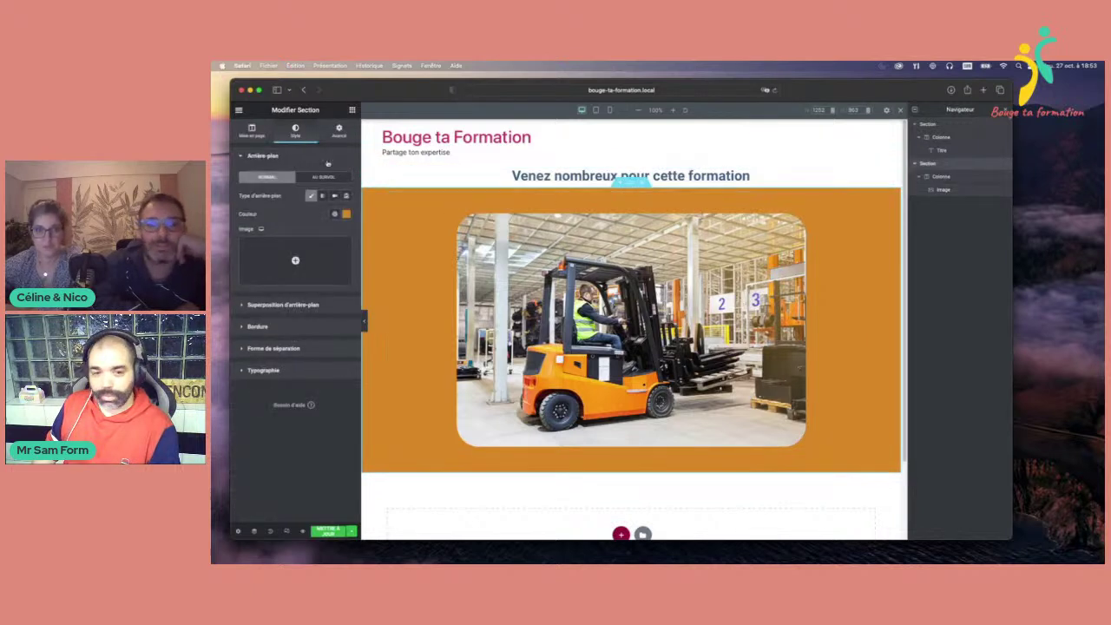
left_click(271, 330)
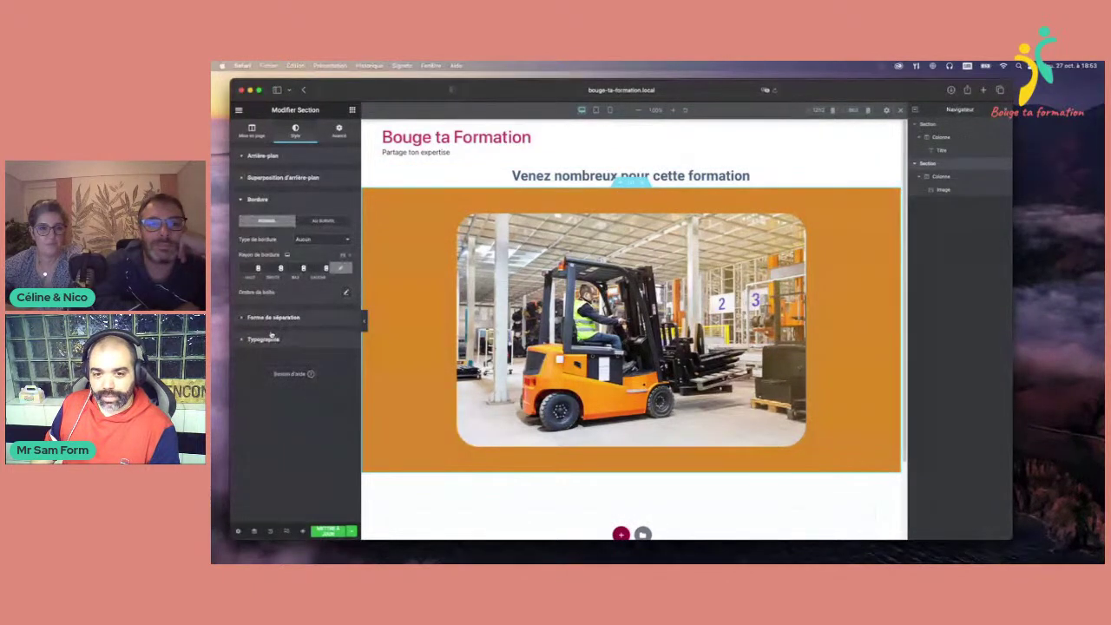
left_click(277, 317)
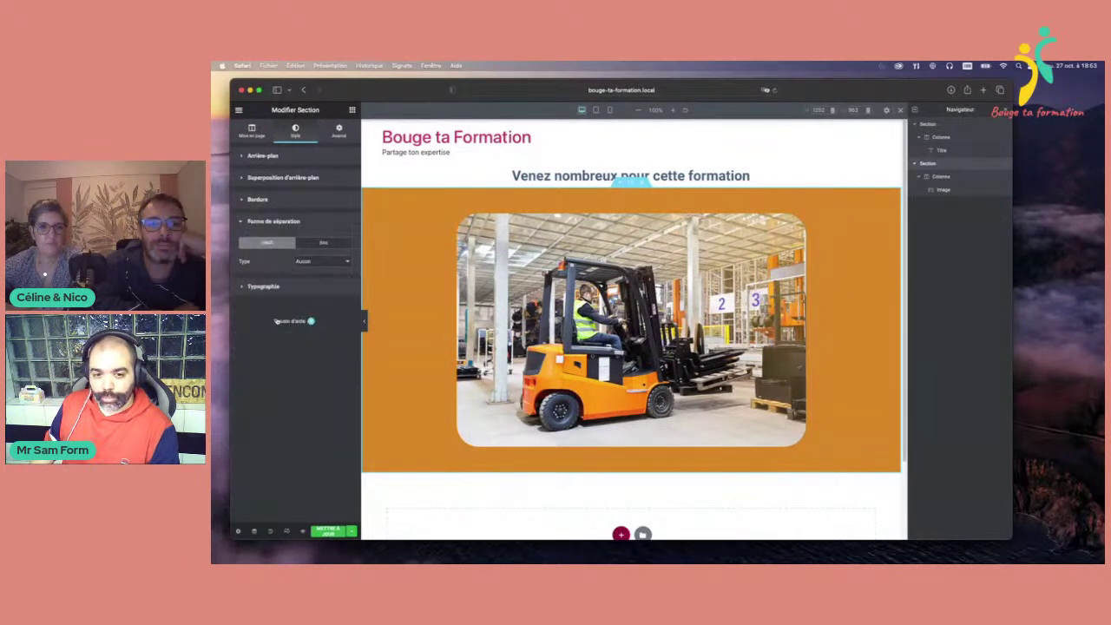
left_click(316, 260)
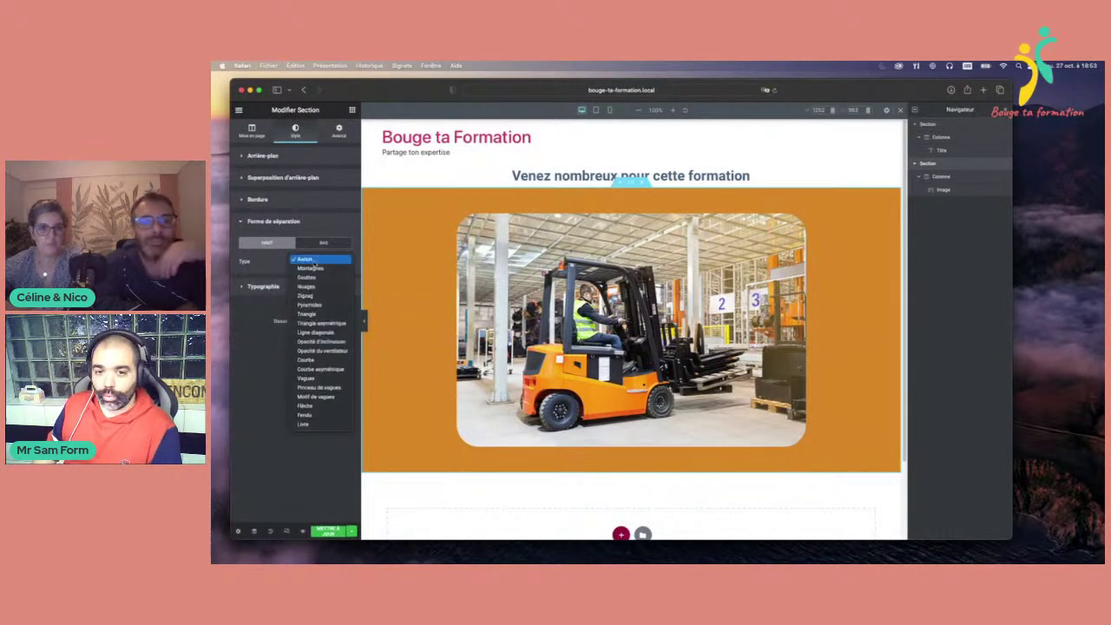
left_click(319, 399)
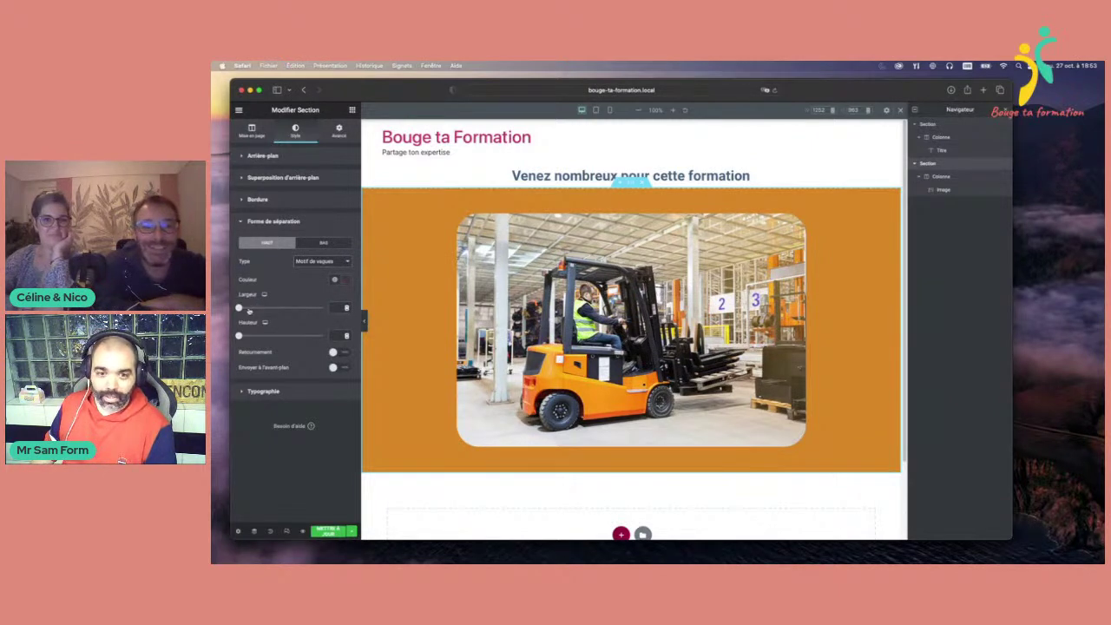
left_click_drag(240, 308, 303, 309)
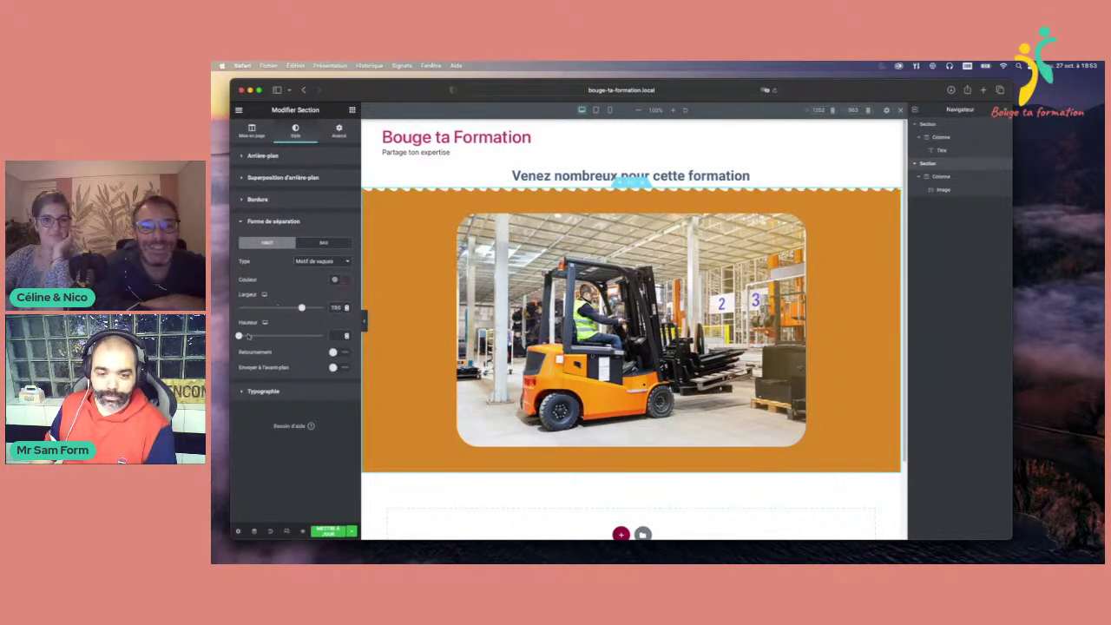
left_click_drag(239, 336, 244, 335)
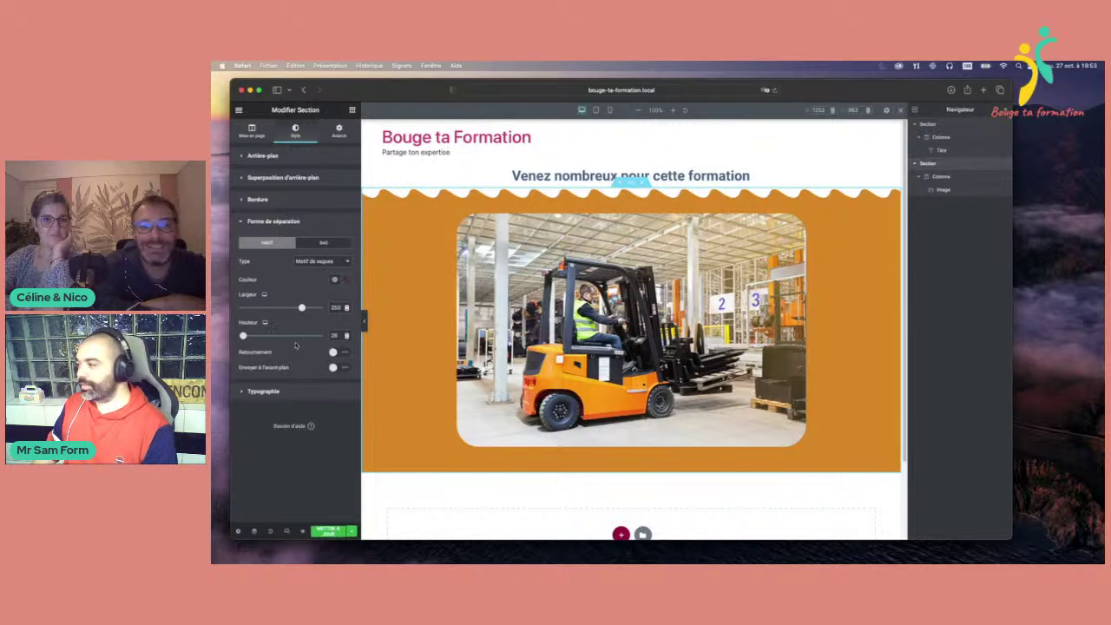
- Set the section's top shape divider to "Courbe" with a width of about 152 and a height of about 388
left_click(322, 261)
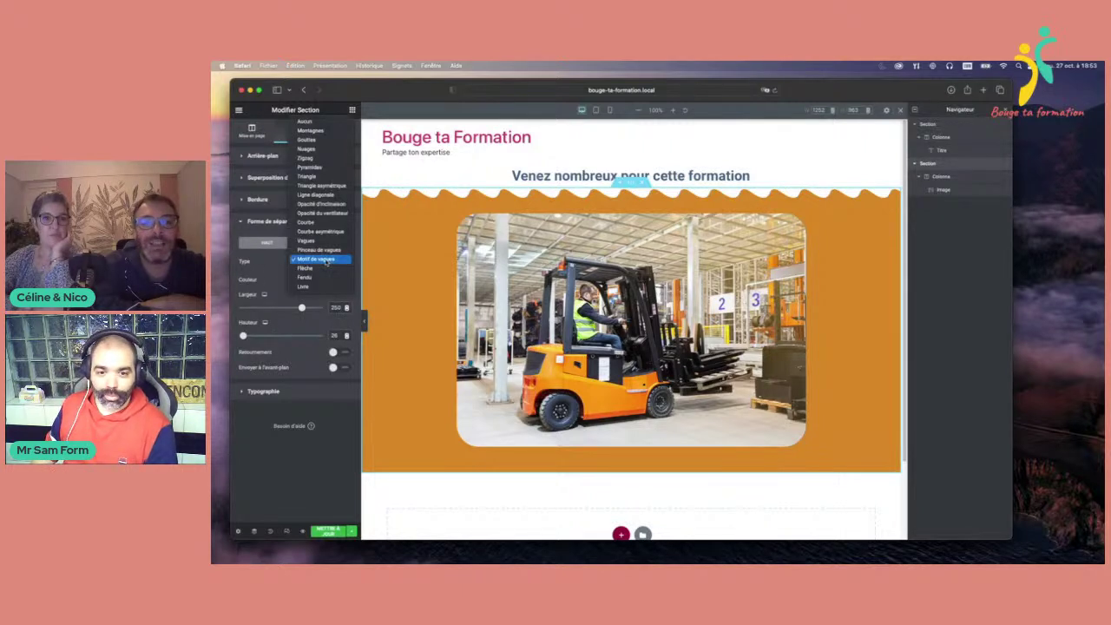
left_click(311, 222)
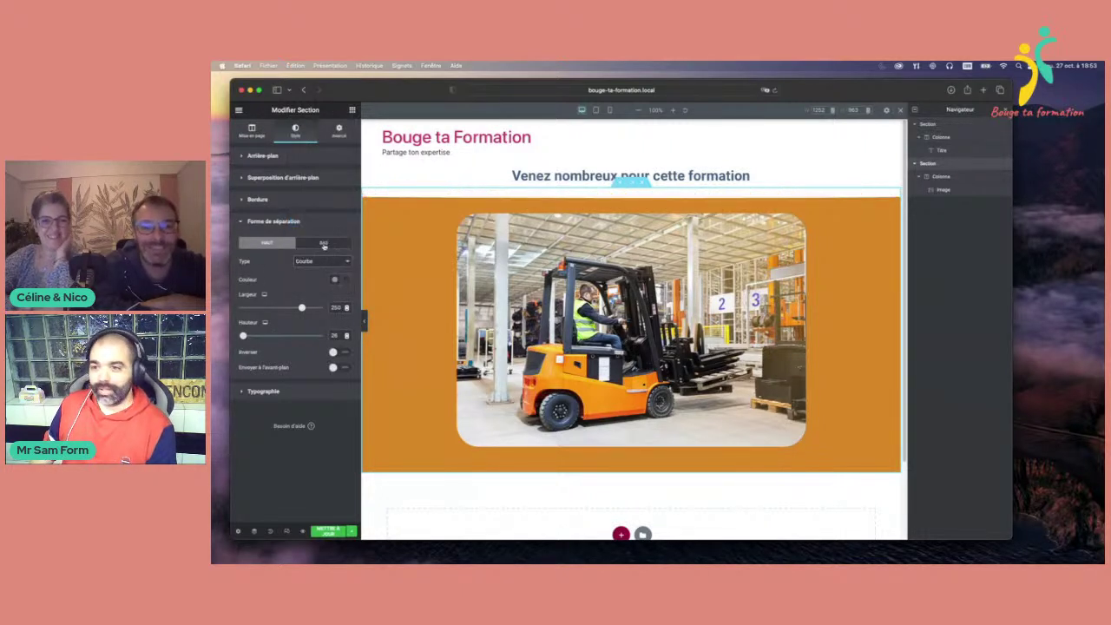
left_click_drag(301, 307, 302, 339)
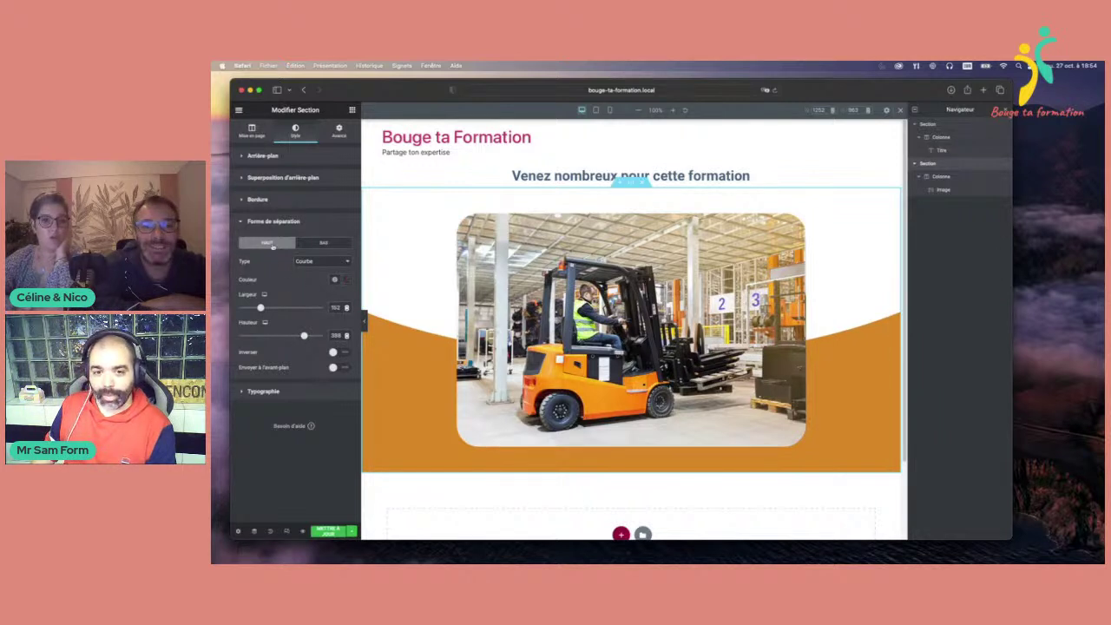
- Apply the "Triangle" shape divider to the bottom edge of the image section
left_click(311, 244)
left_click(298, 261)
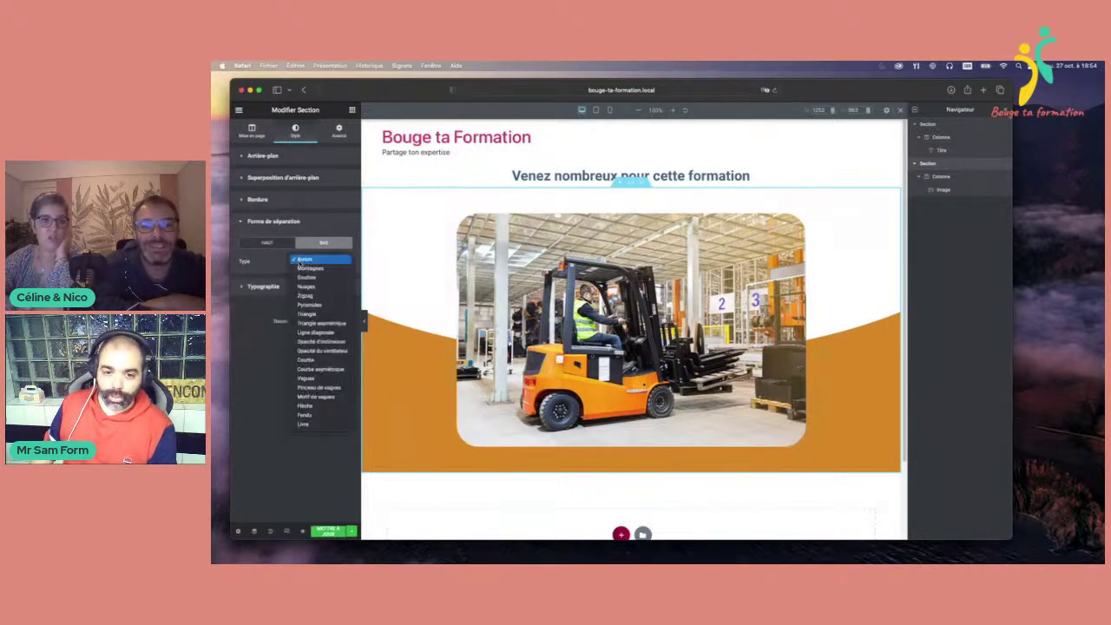
left_click(306, 314)
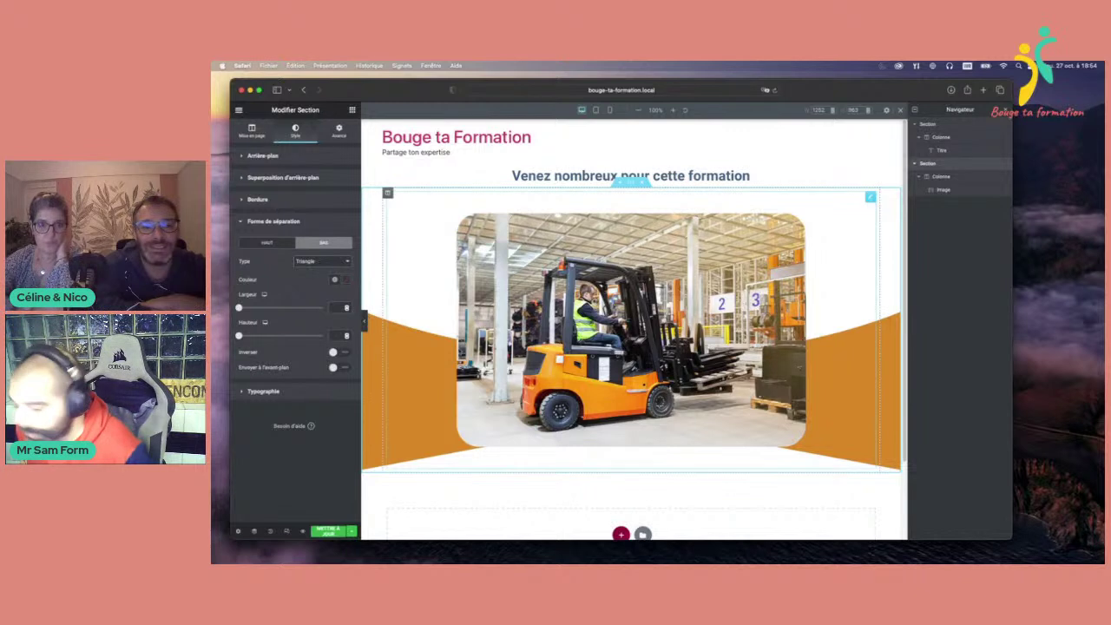
scroll(528, 408, "down", 1)
scroll(529, 409, "down", 1)
scroll(528, 404, "up", 2)
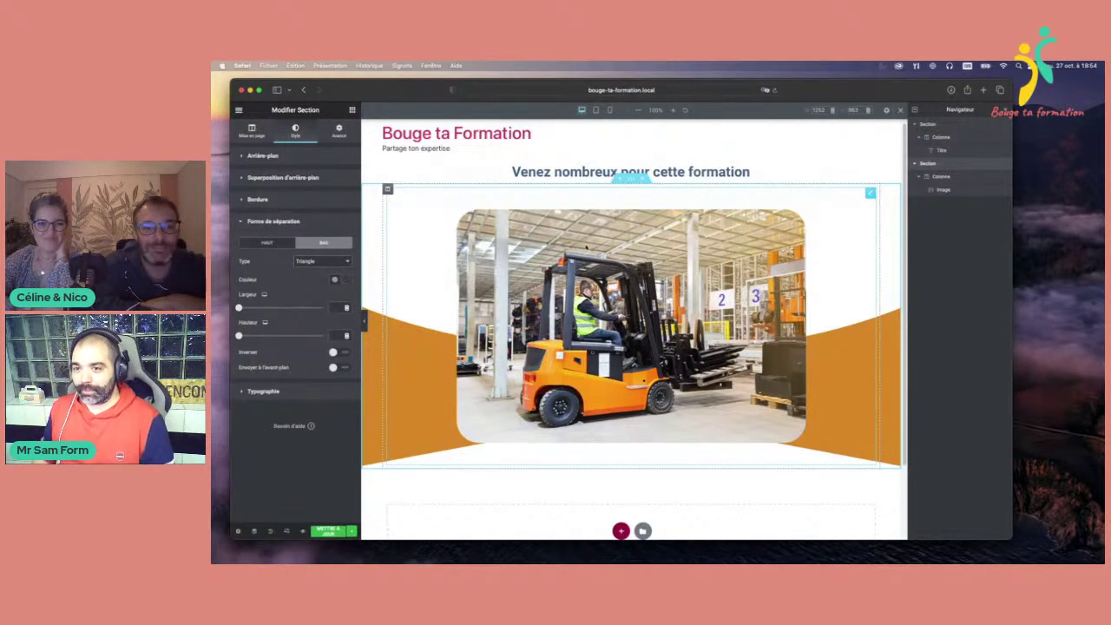
scroll(631, 330, "up", 1)
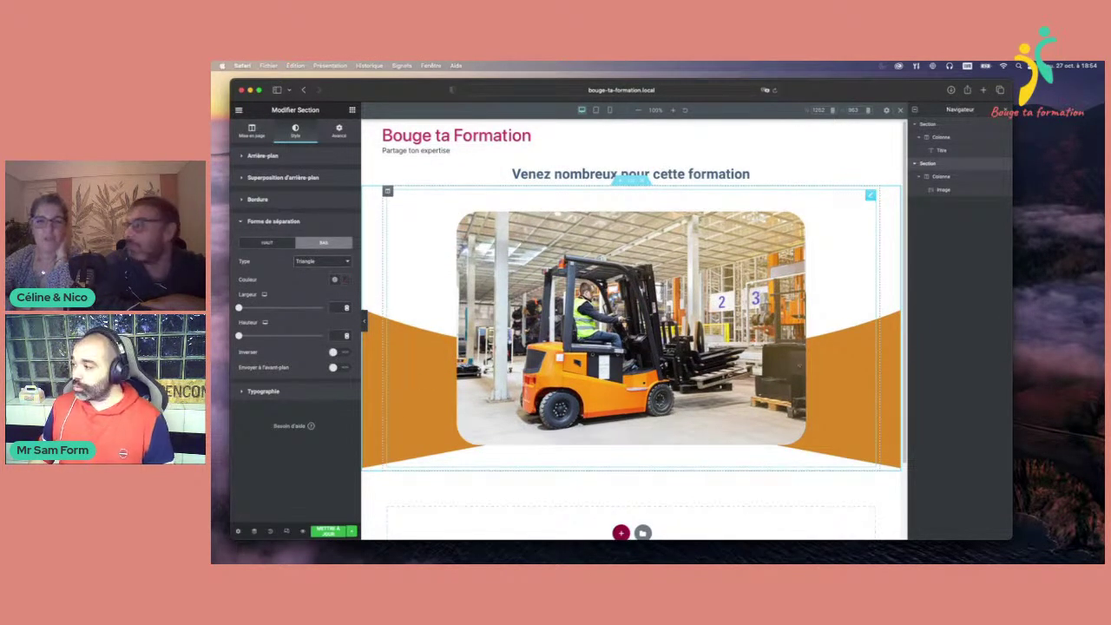
scroll(631, 330, "up", 1)
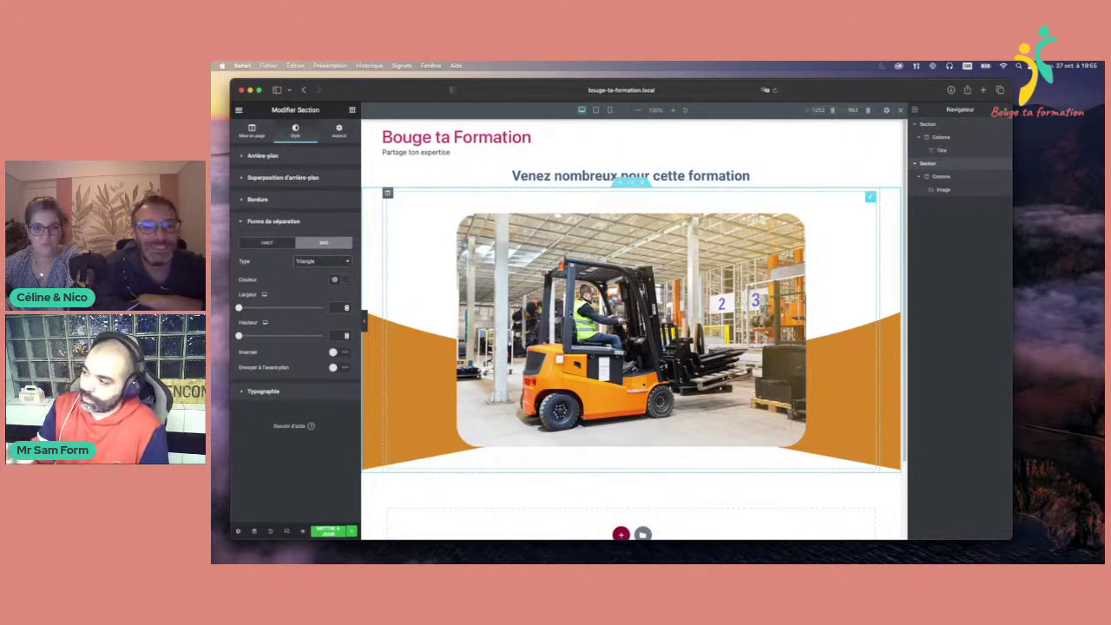
scroll(632, 330, "down", 3)
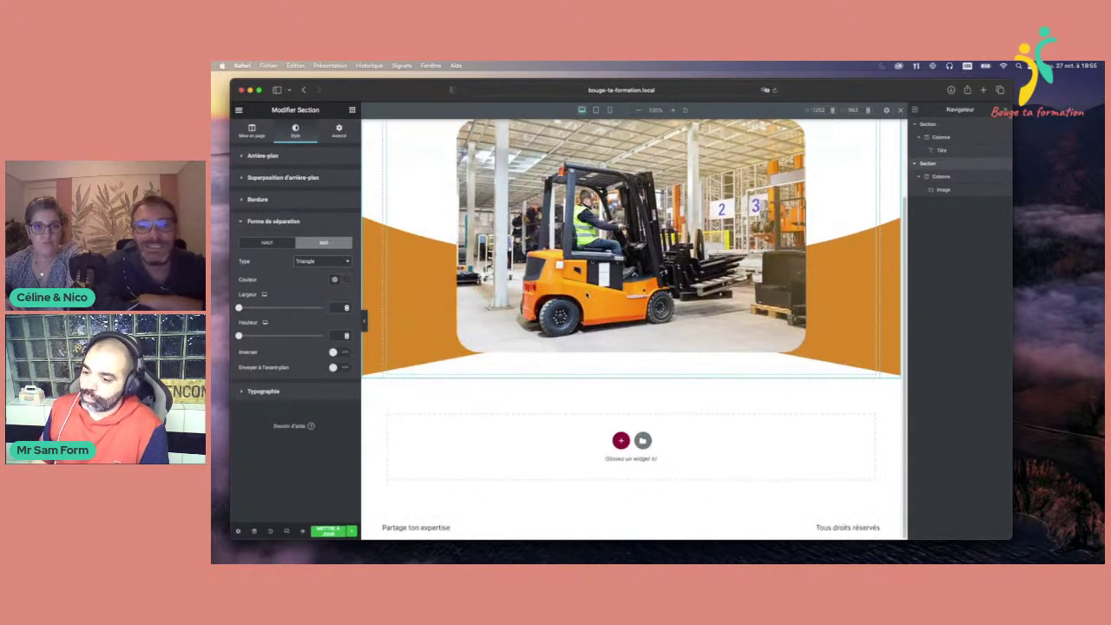
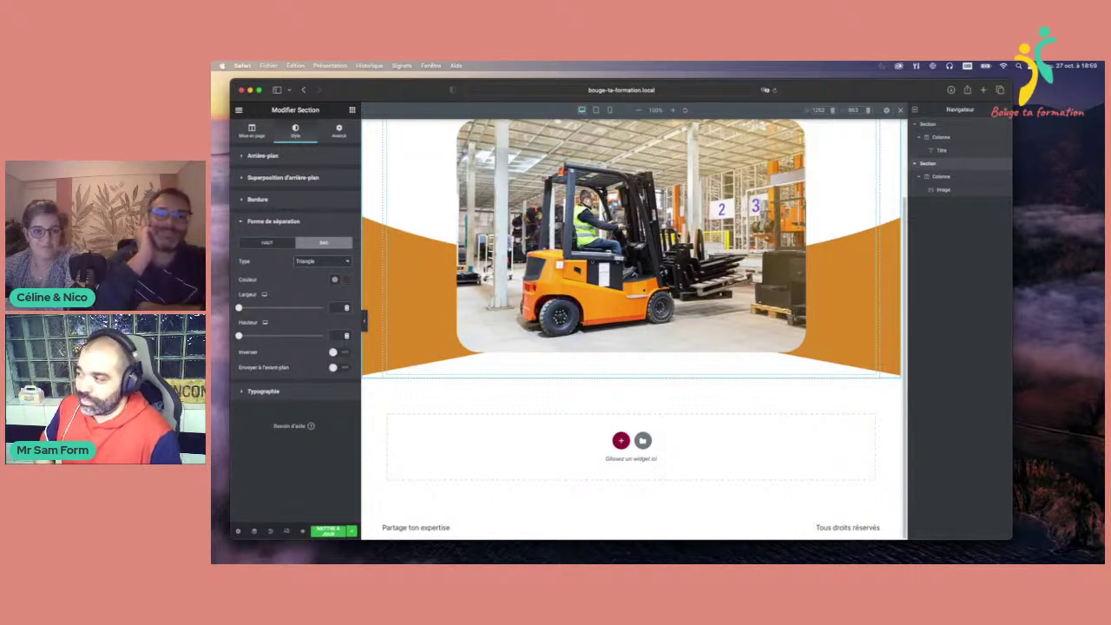
scroll(741, 161, "up", 2)
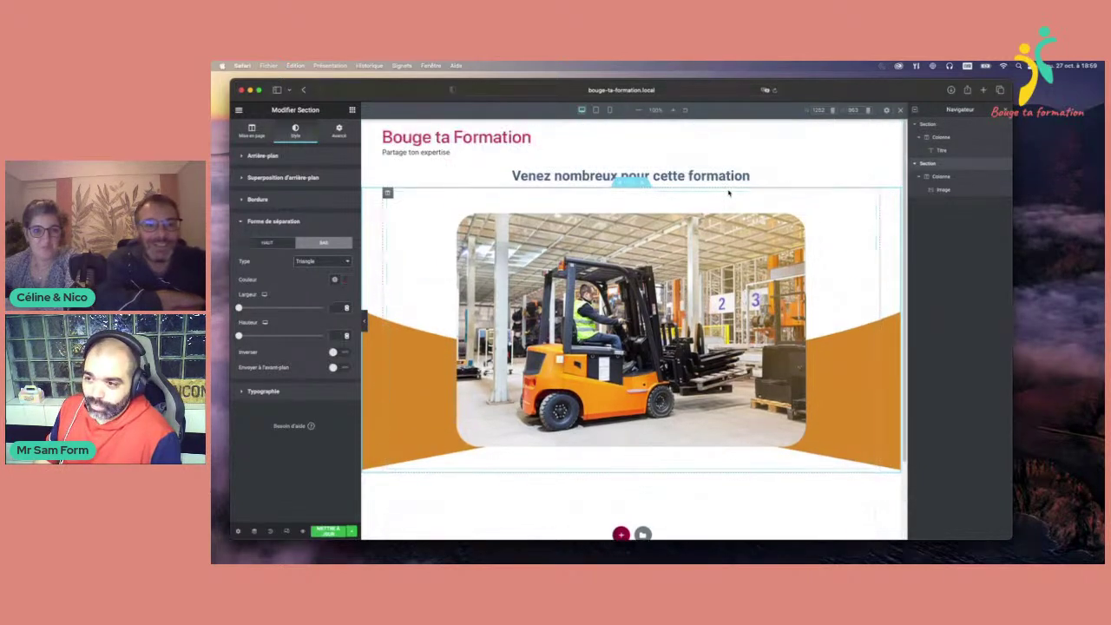
- Return to the list of widgets and update the page to save the changes
left_click(351, 110)
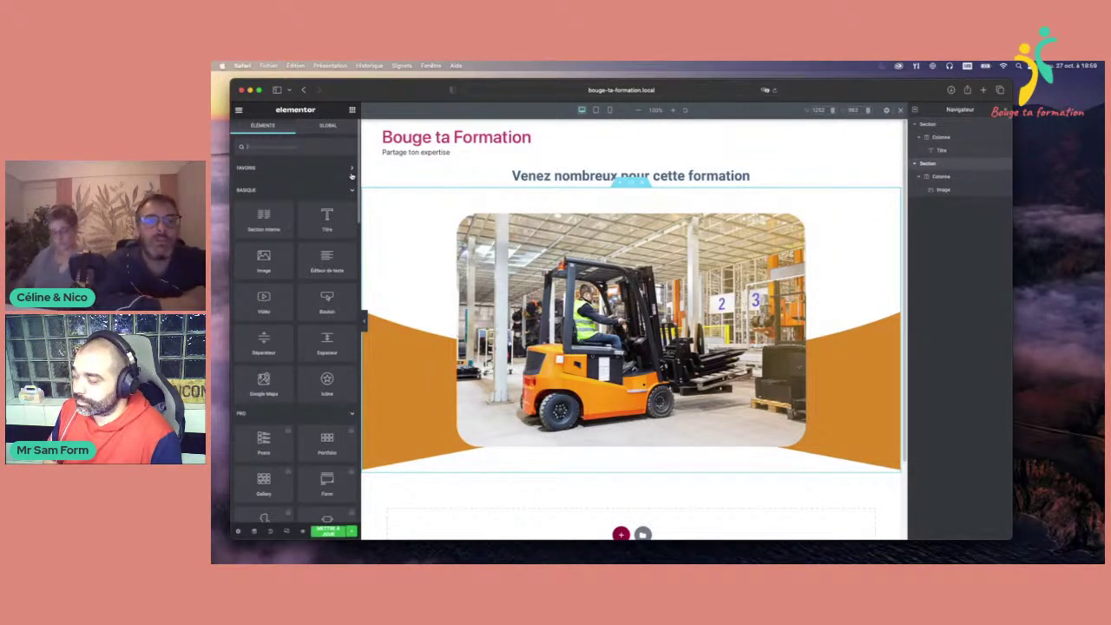
left_click(334, 533)
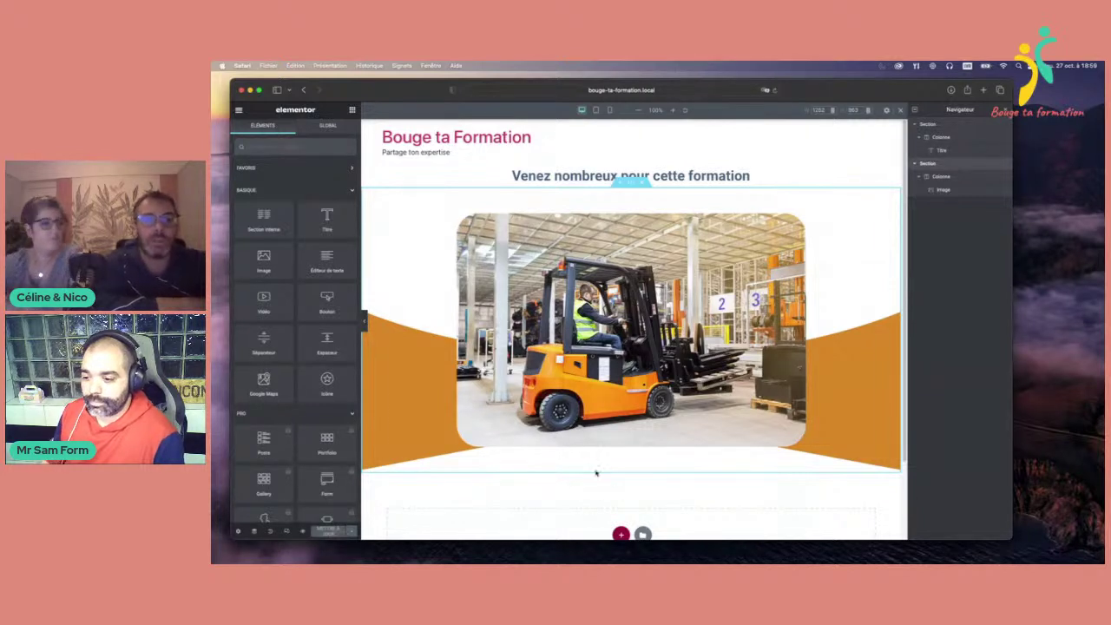
- Place a Video widget in the empty area below the forklift section and open its advanced settings
scroll(647, 342, "down", 5)
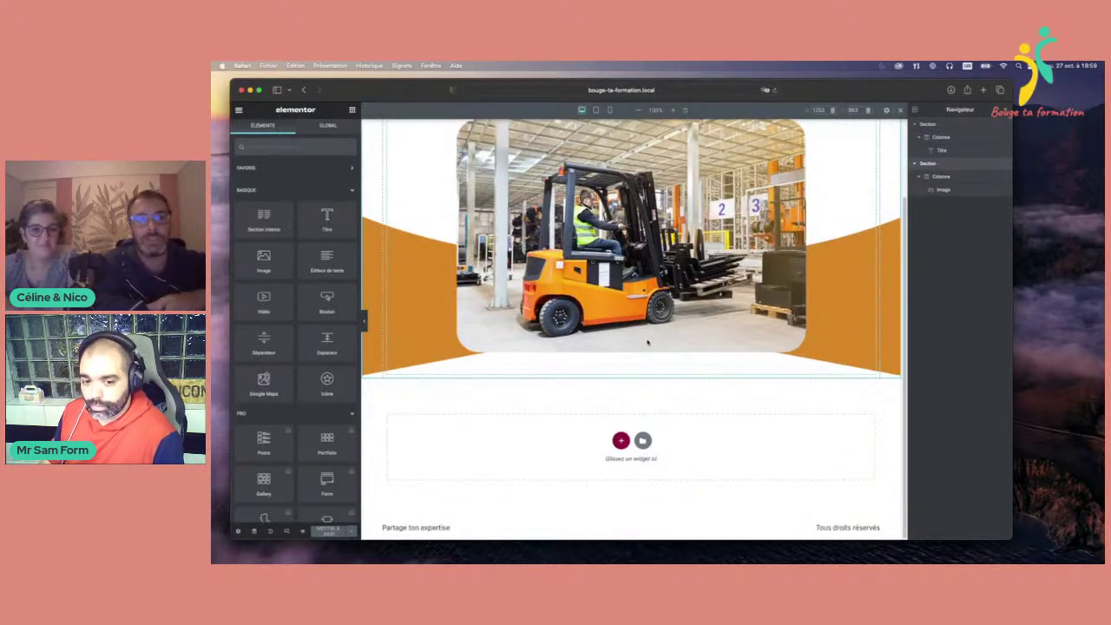
left_click_drag(264, 299, 627, 446)
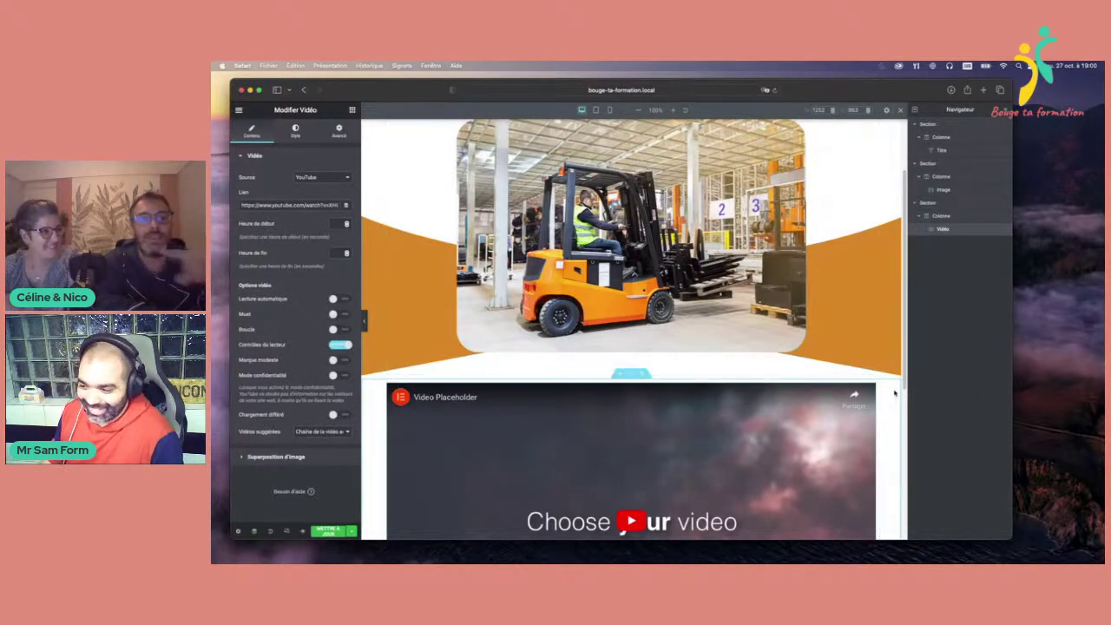
left_click(314, 133)
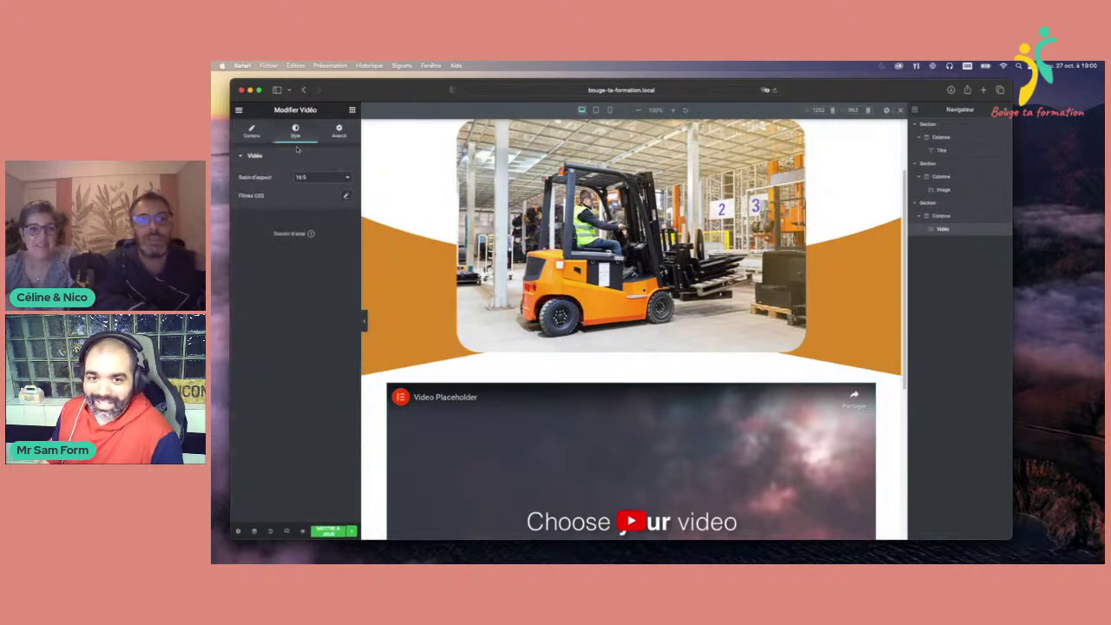
left_click(338, 131)
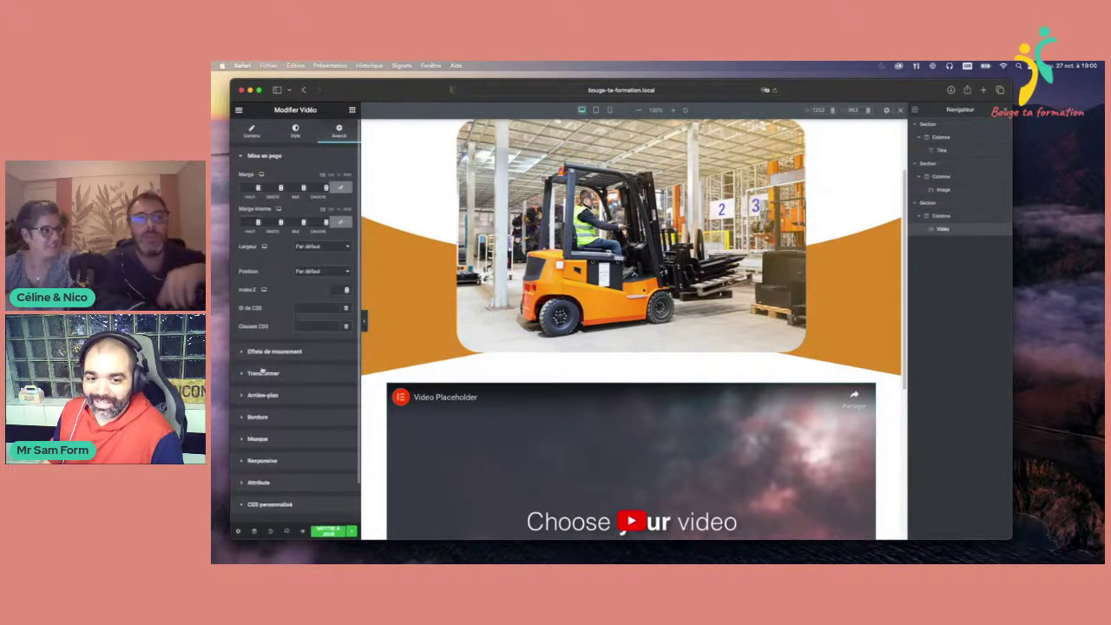
- Round all four corners of the video with a border radius of 50
left_click(267, 419)
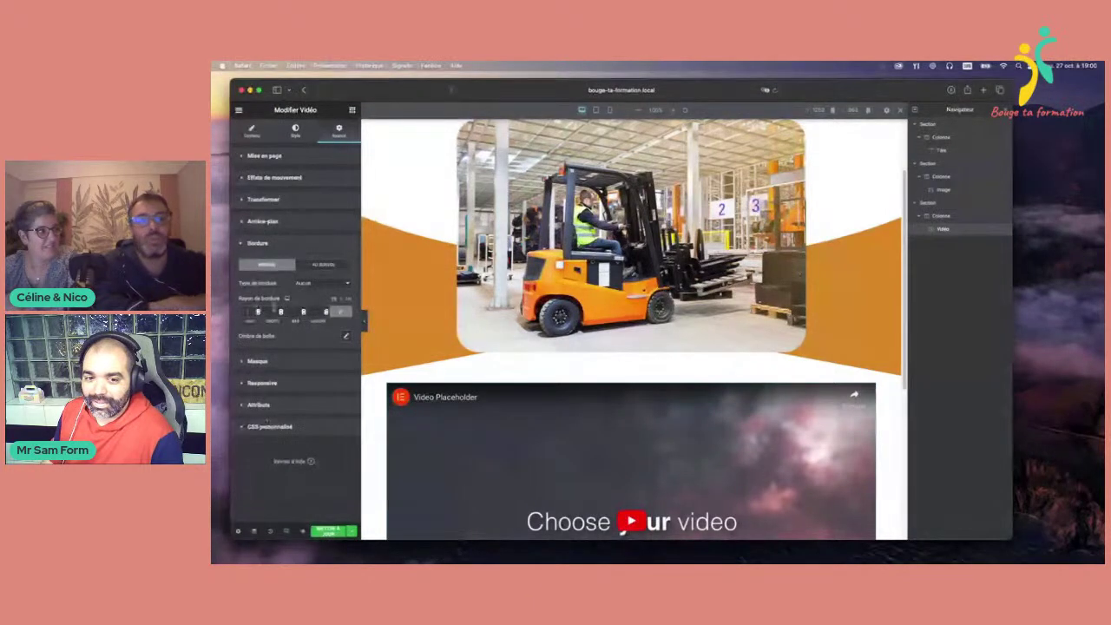
scroll(575, 386, "down", 3)
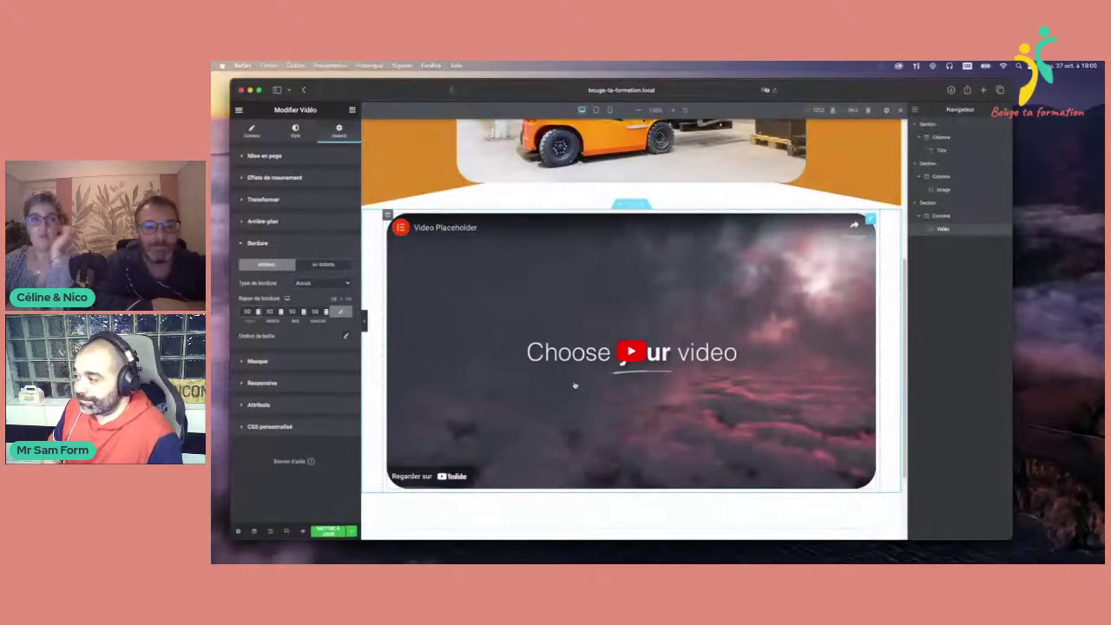
scroll(642, 321, "up", 5)
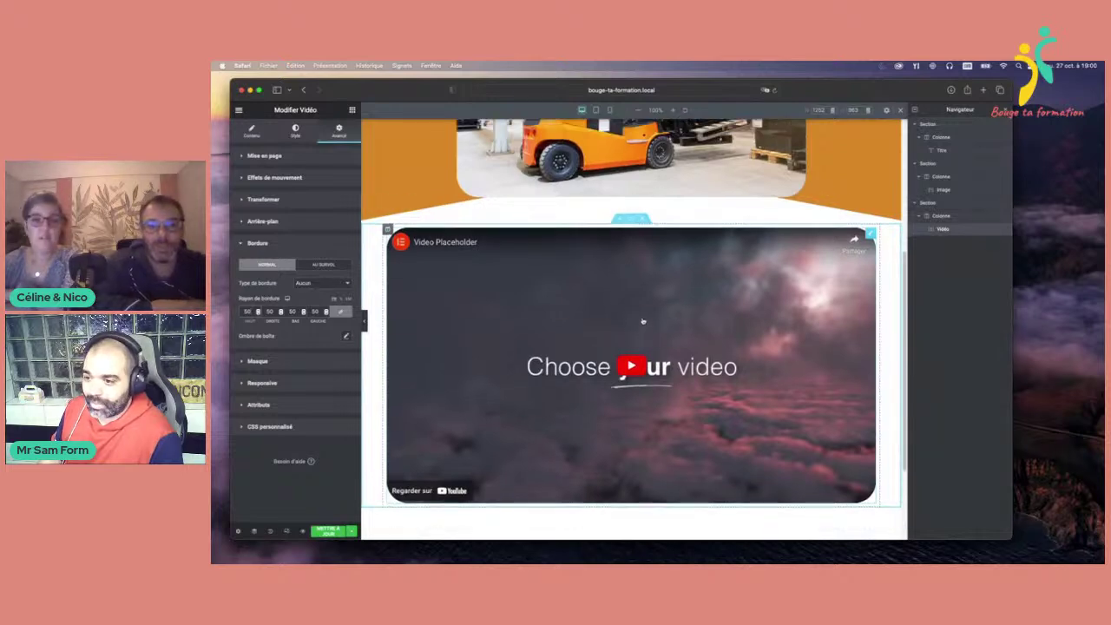
scroll(585, 310, "down", 8)
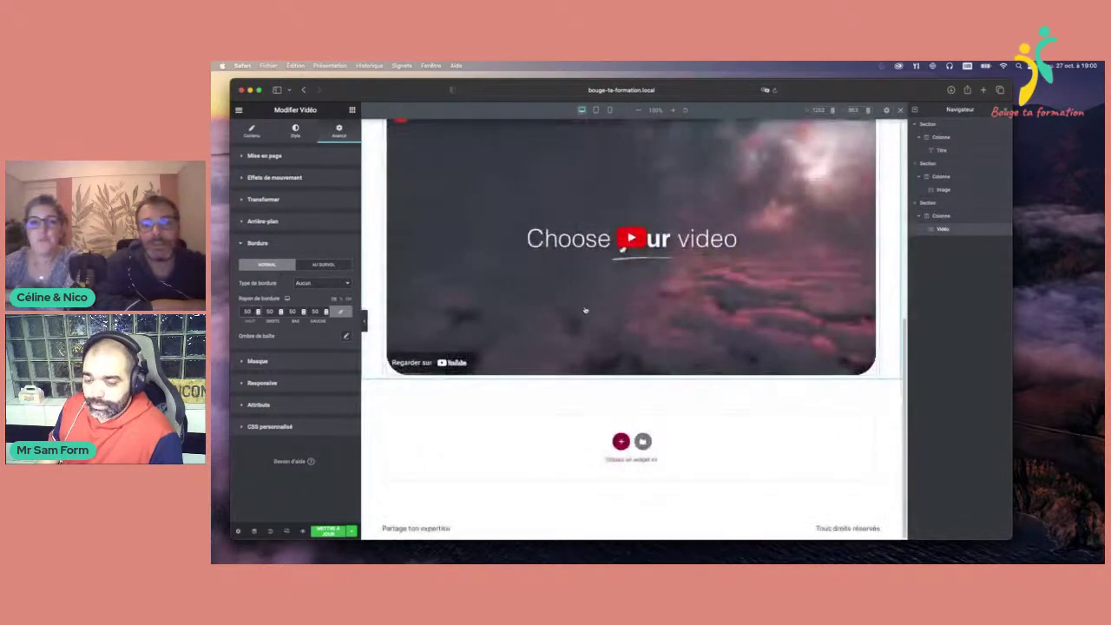
- Place a Google Maps widget in the empty area below the video and open its advanced settings
left_click(351, 109)
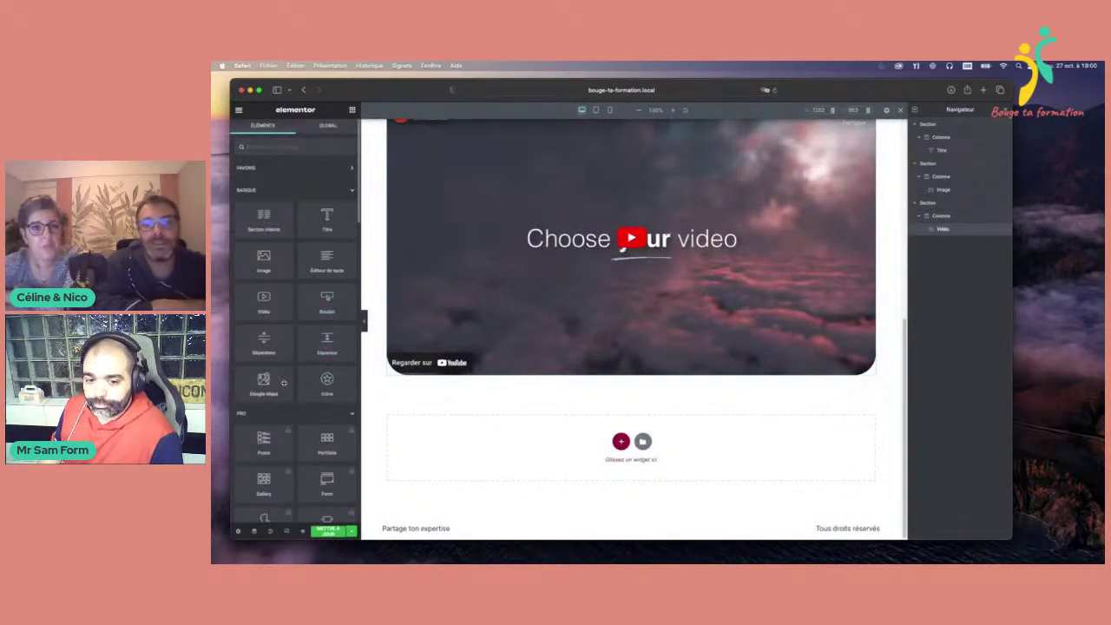
left_click_drag(268, 382, 630, 441)
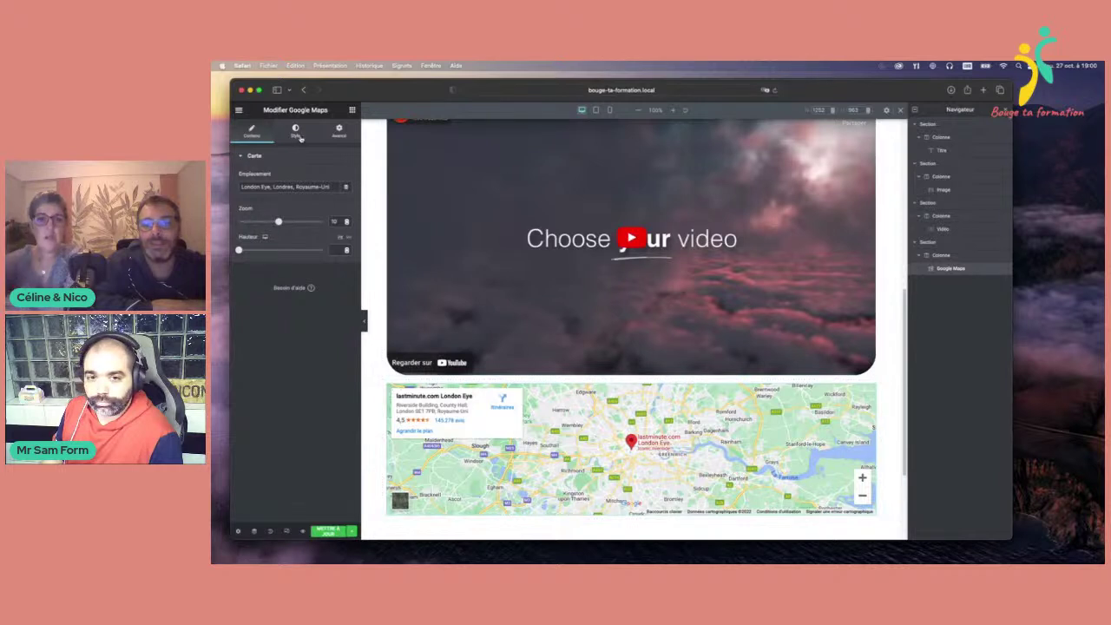
left_click(339, 130)
- Set the map's border radius to 20 on all corners and update the page
left_click(269, 419)
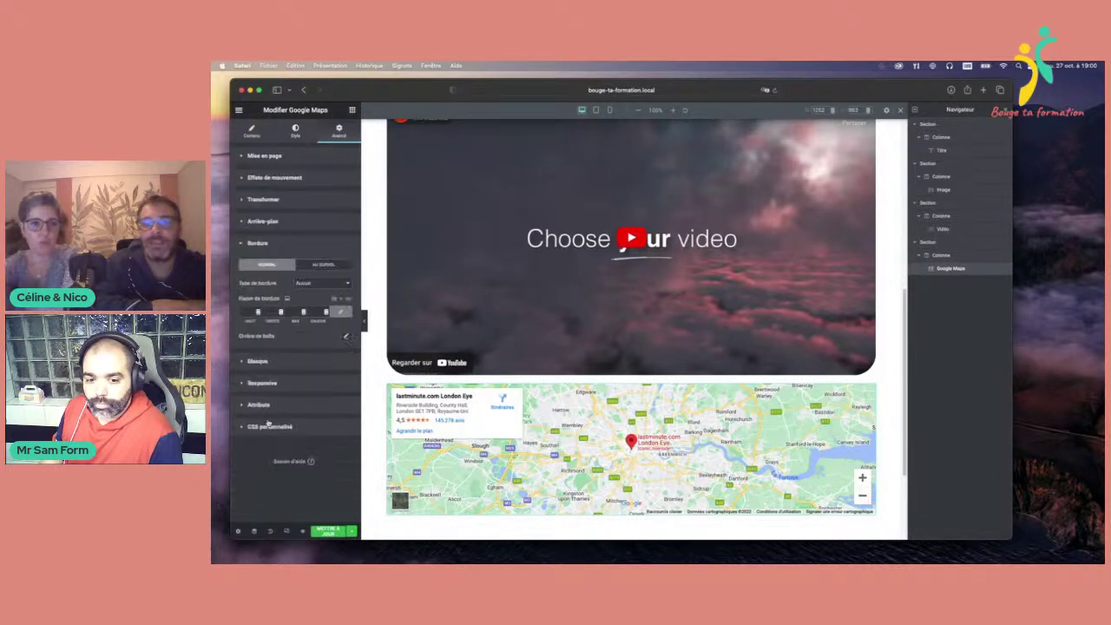
left_click(250, 311)
type("20")
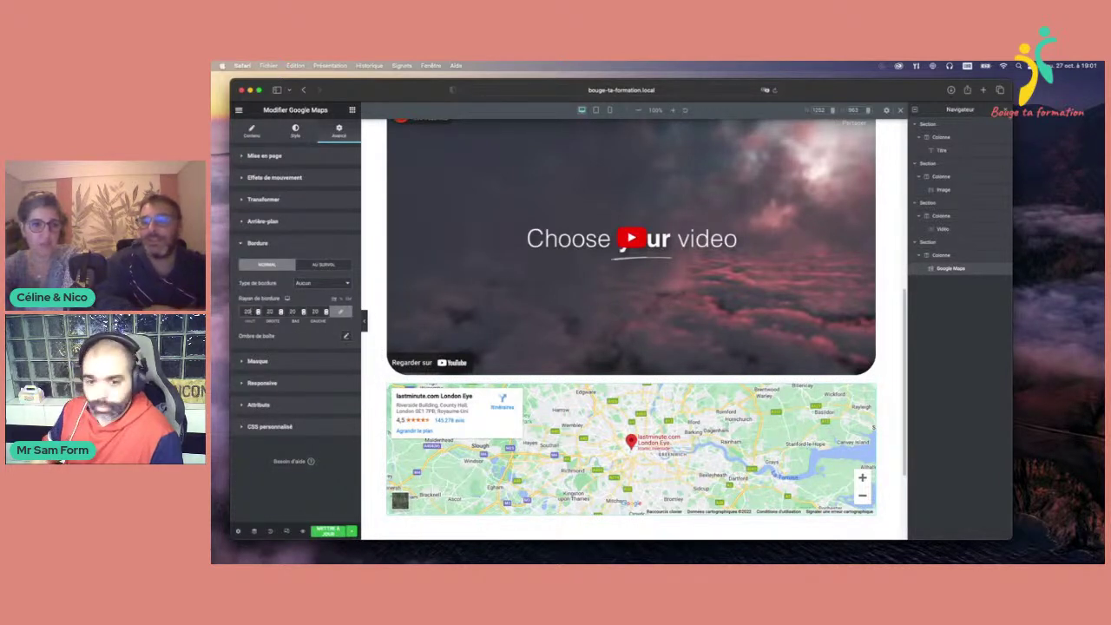
left_click(329, 530)
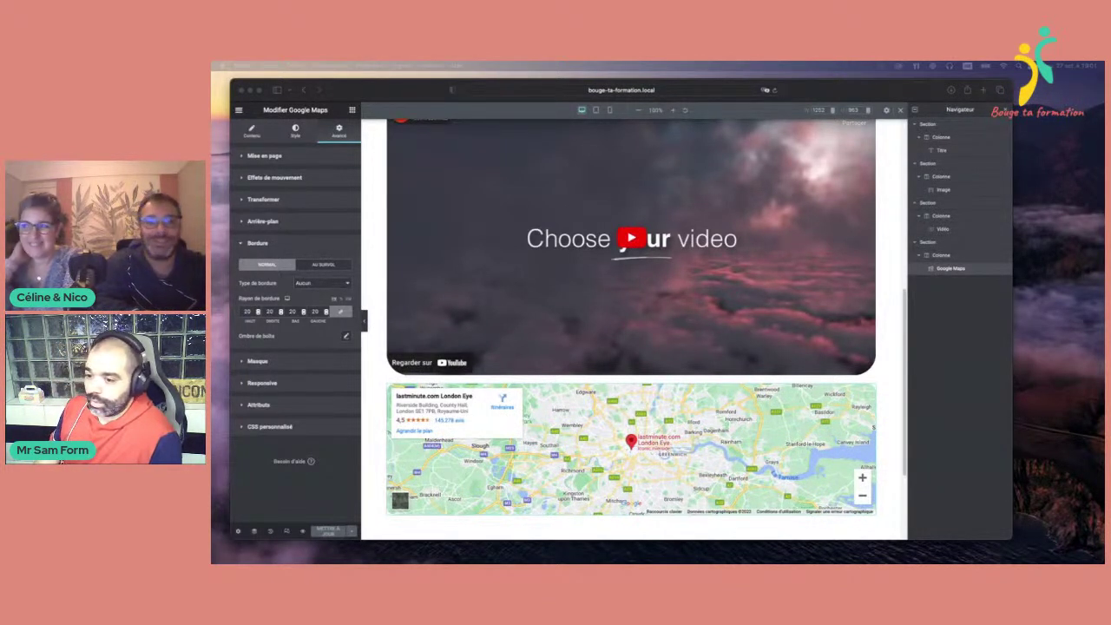
scroll(866, 457, "up", 5)
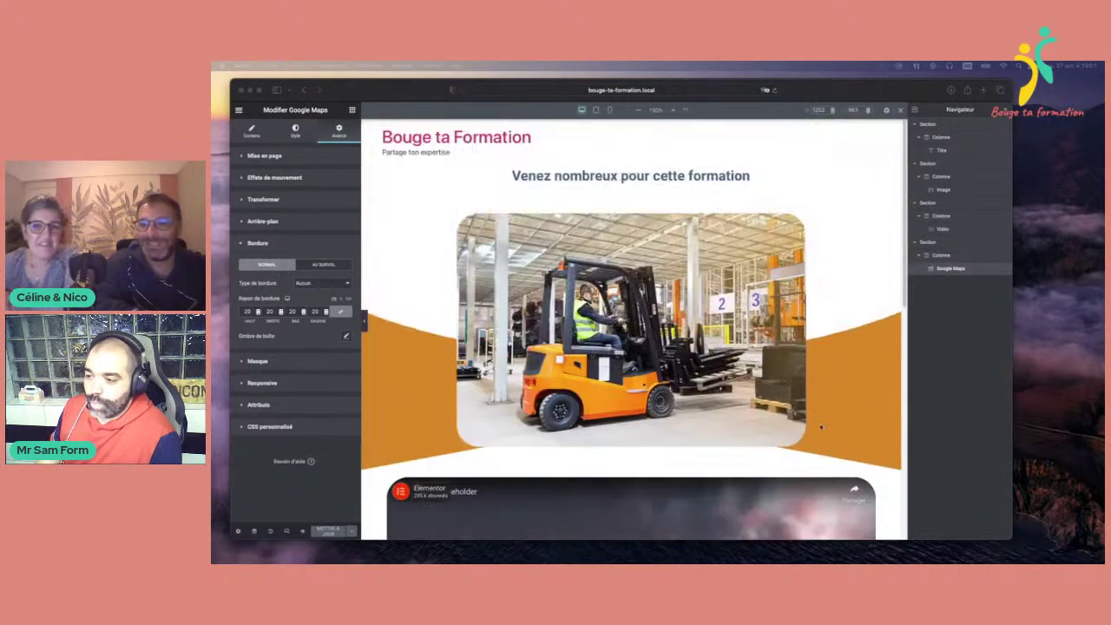
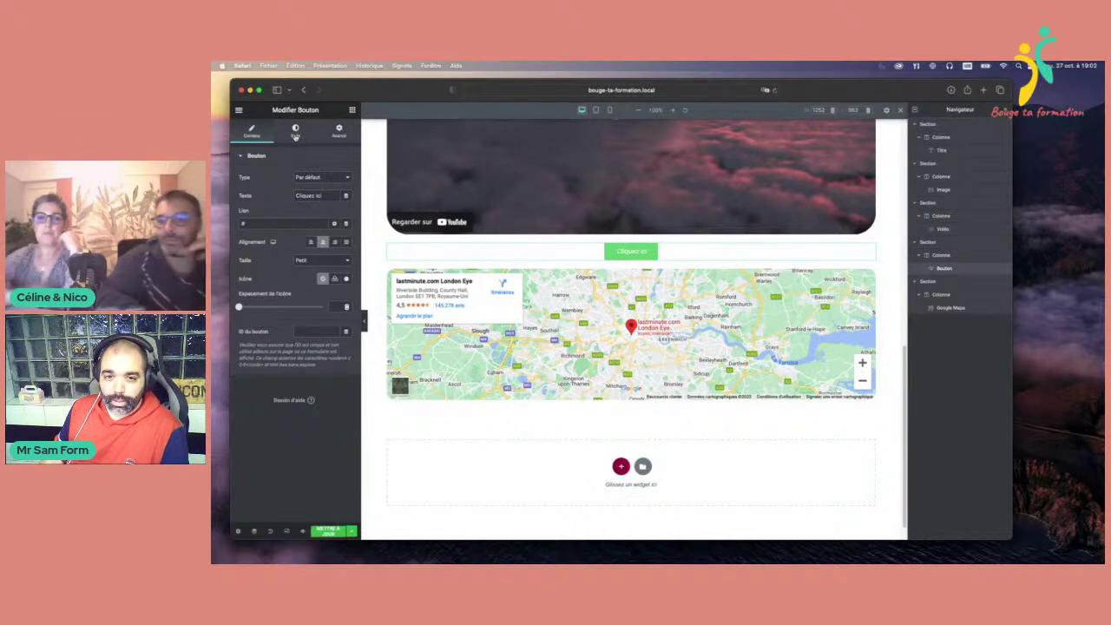
- Give the "Cliquez ici" button a border radius of 20 and set its font family to Montserrat
left_click(295, 132)
type("20")
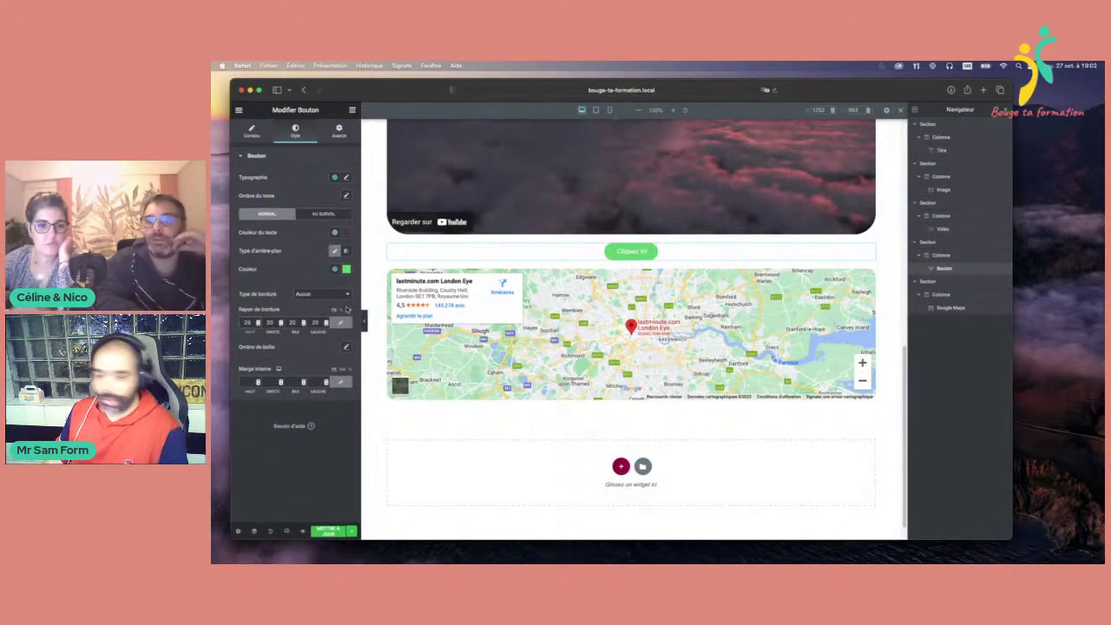
left_click(346, 178)
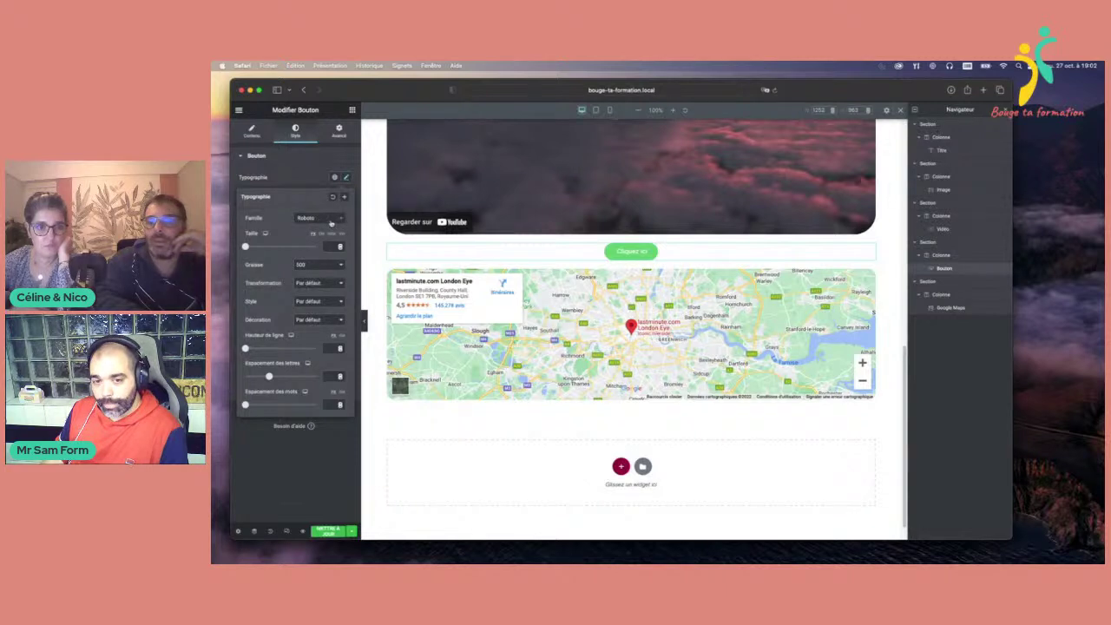
left_click(331, 222)
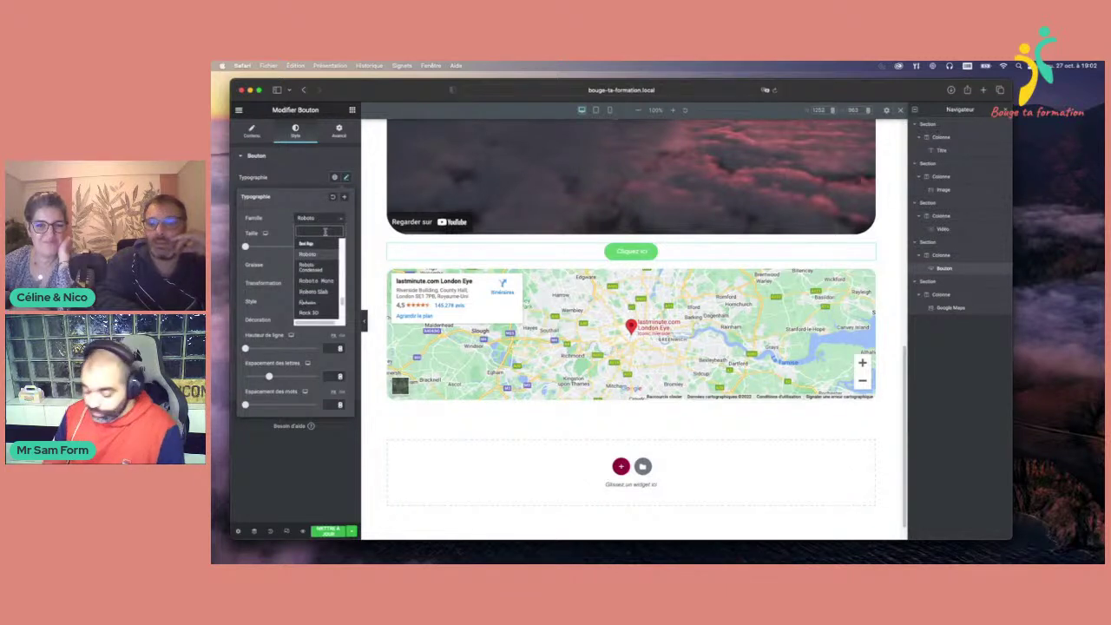
type("montserr")
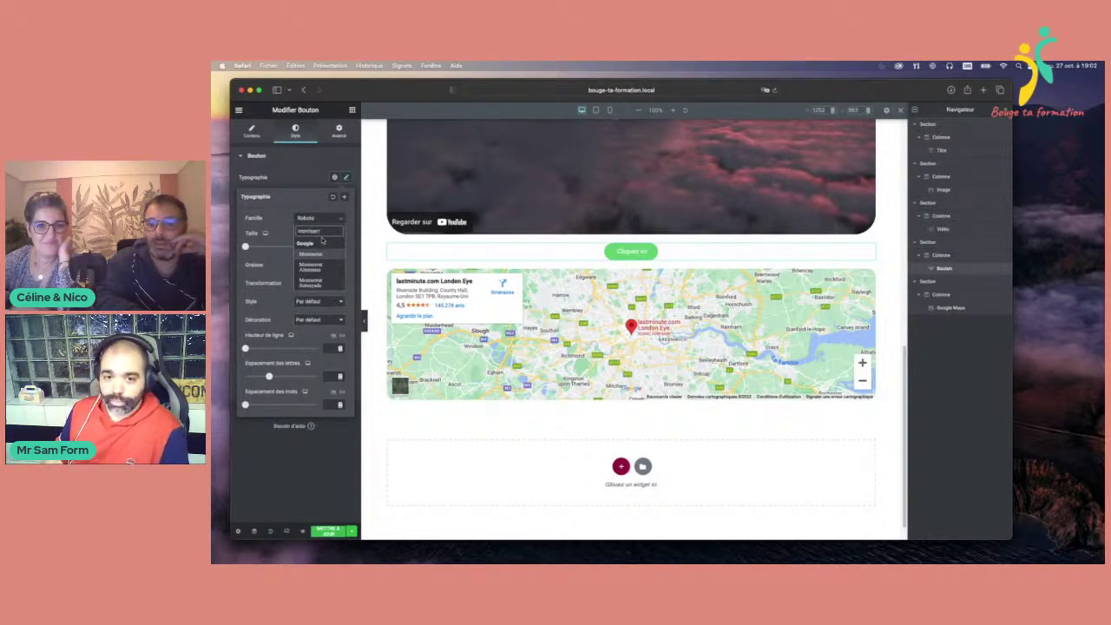
left_click(321, 254)
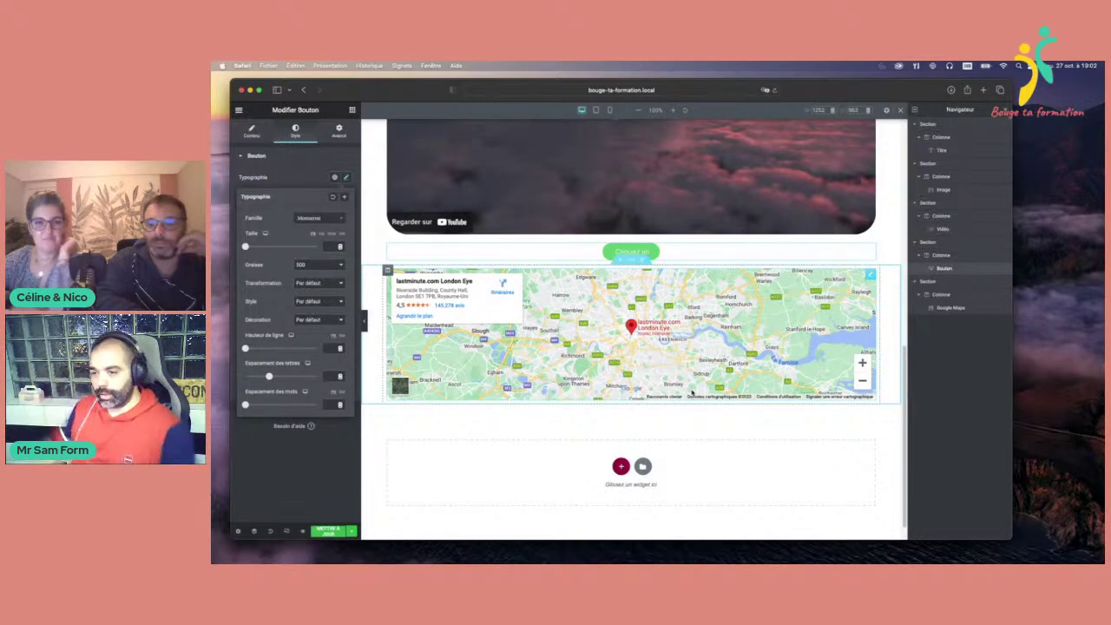
left_click(774, 414)
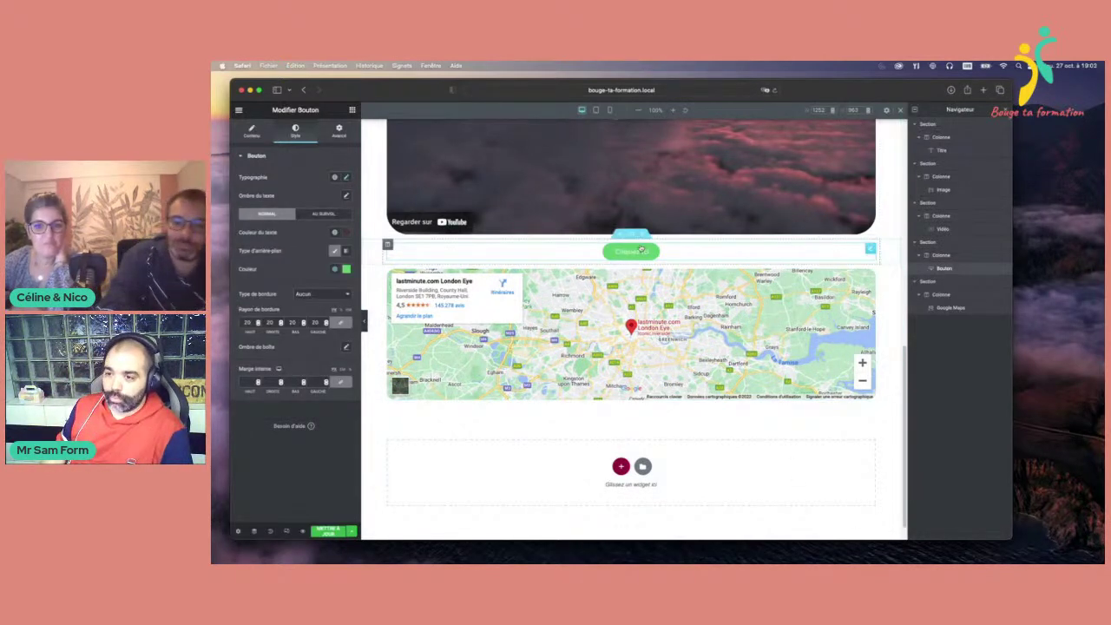
- Update the page to save the changes and exit the Elementor editor to the WordPress page editor
scroll(857, 251, "up", 10)
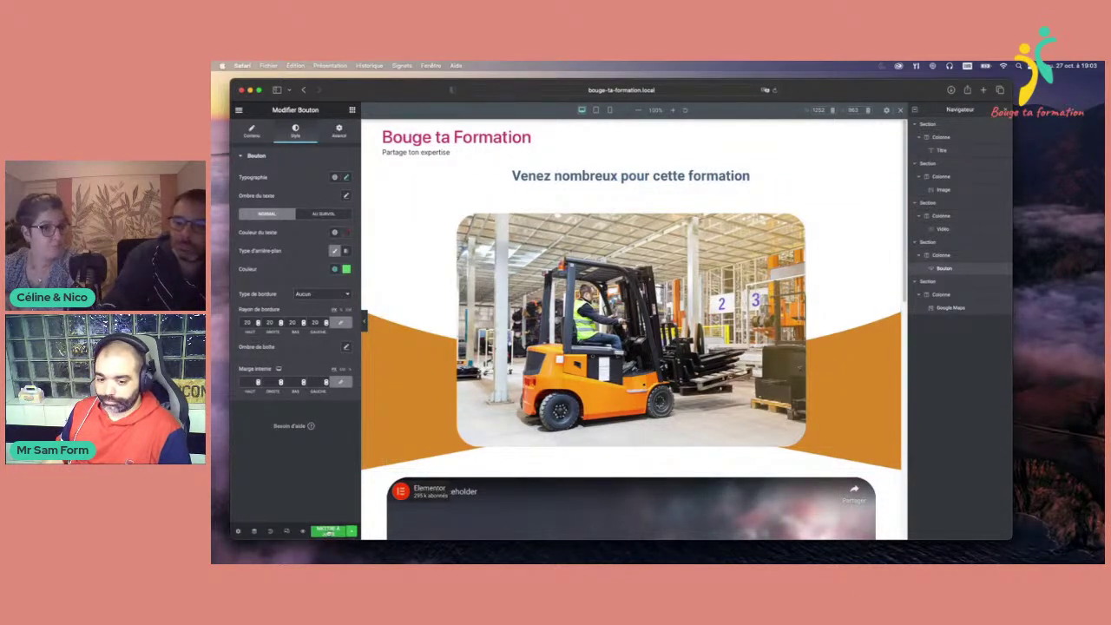
left_click(329, 531)
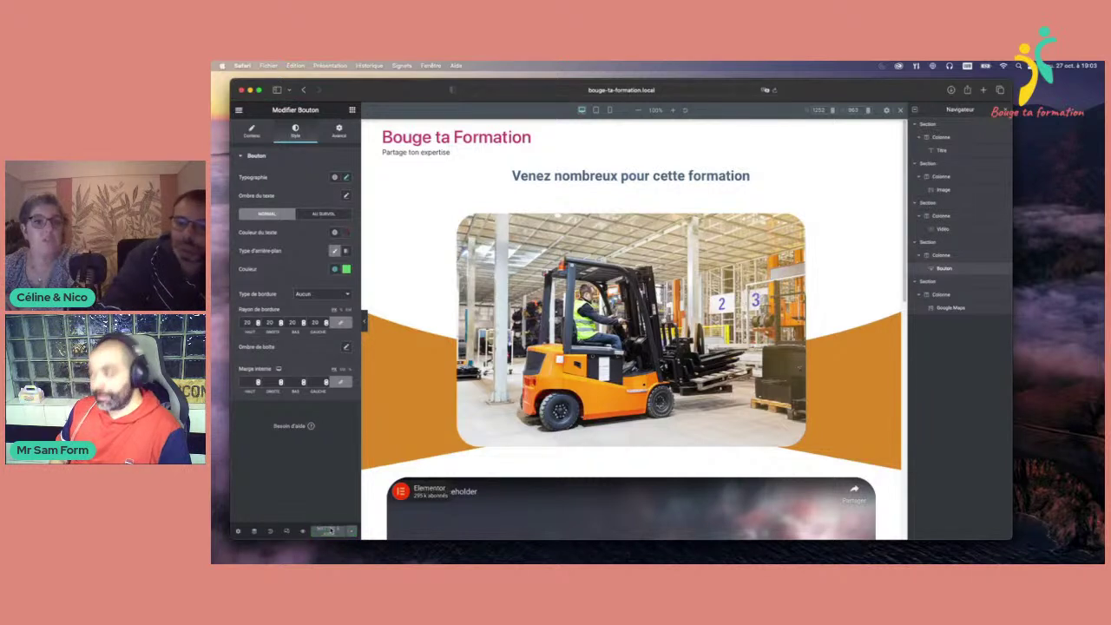
left_click(238, 109)
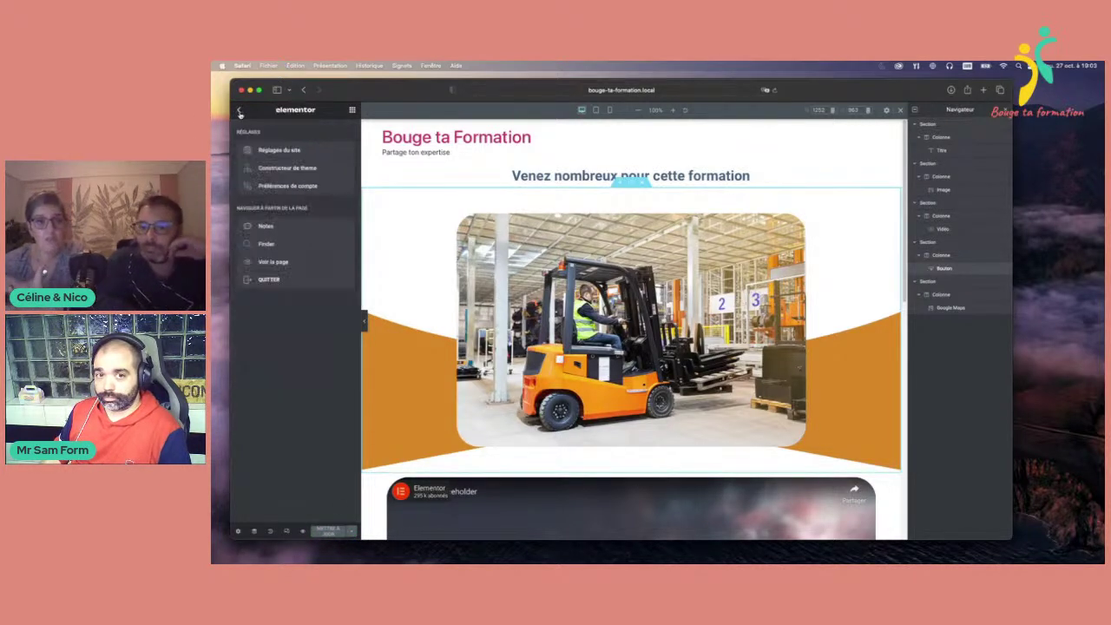
left_click(289, 280)
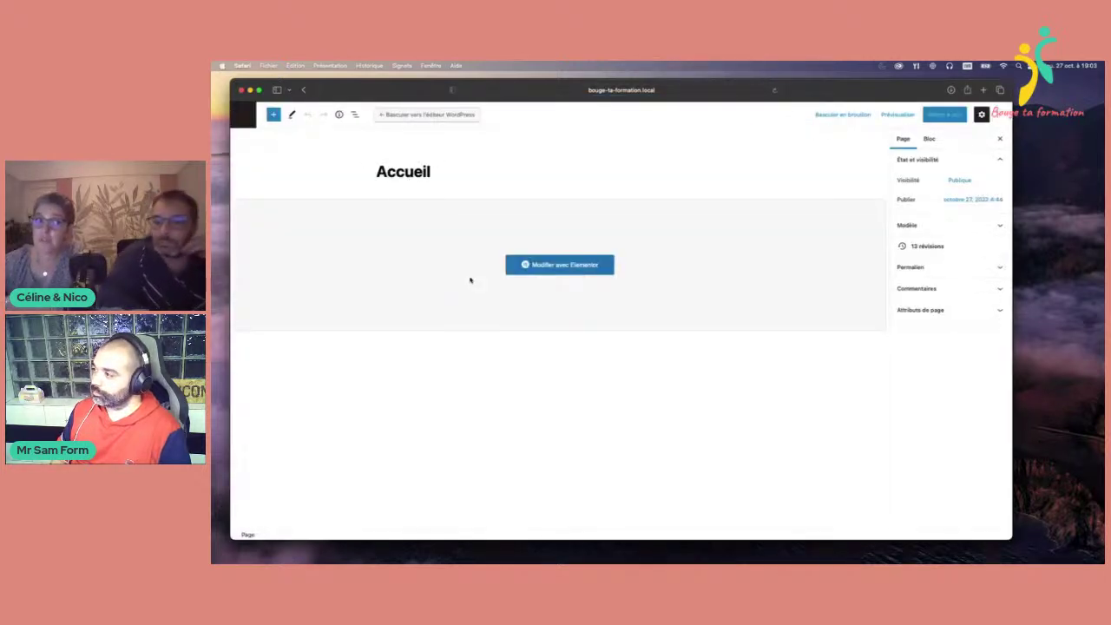
- Return to the WordPress dashboard and open the page for adding new extensions
left_click(244, 115)
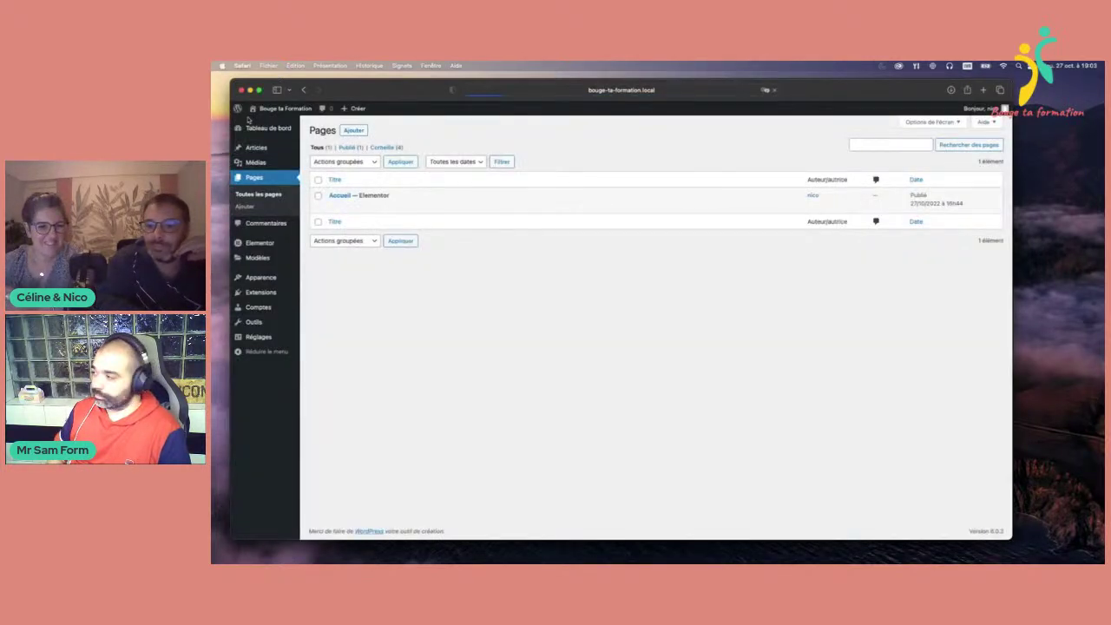
left_click(260, 278)
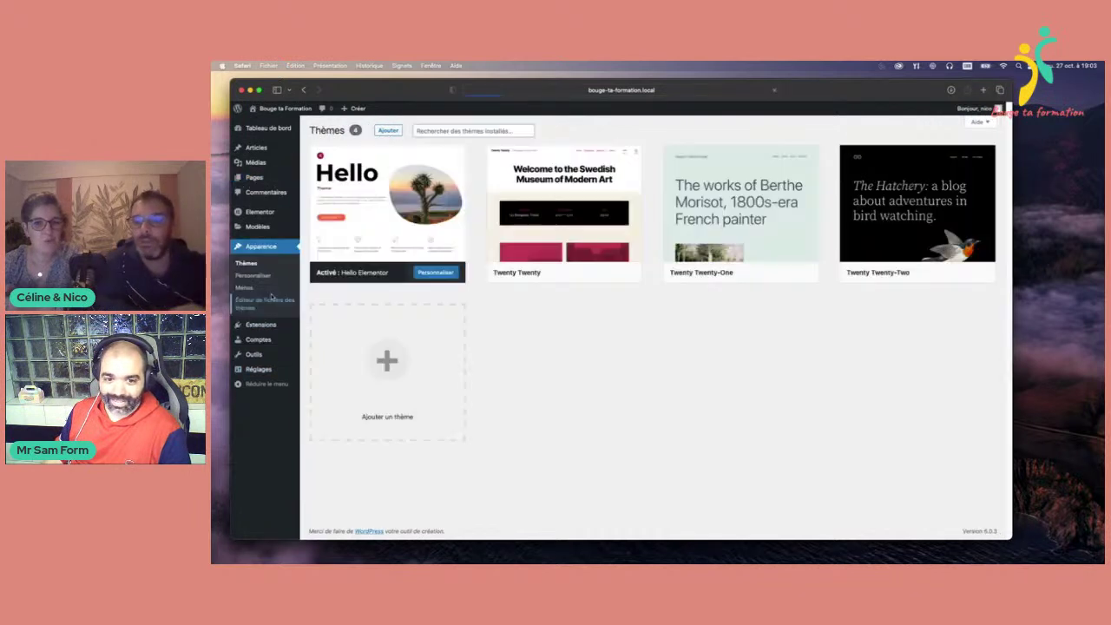
left_click(262, 325)
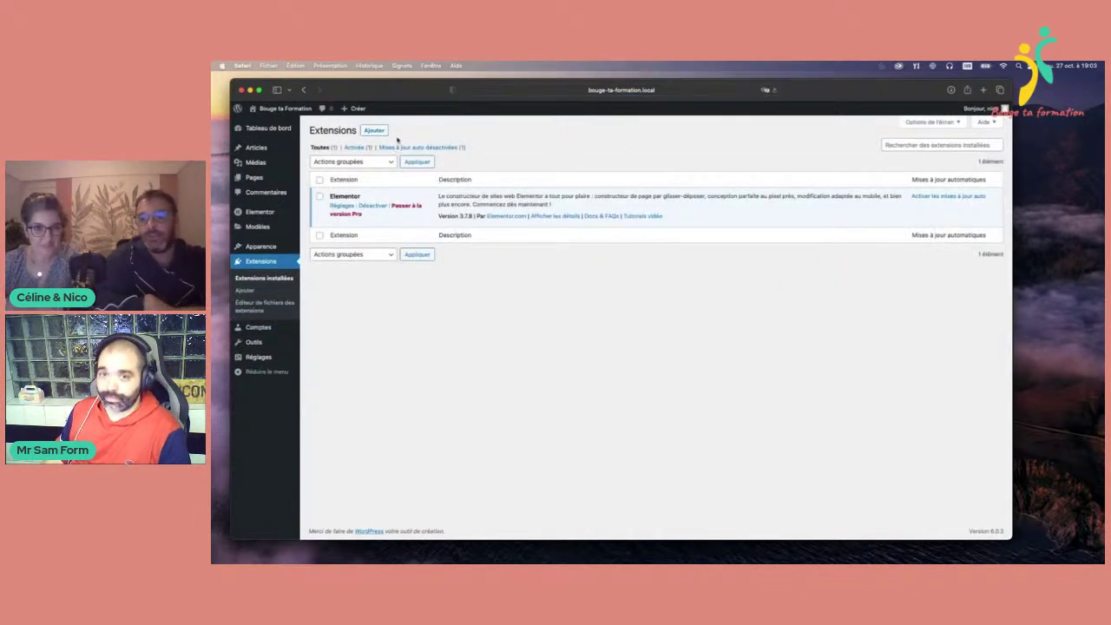
left_click(375, 131)
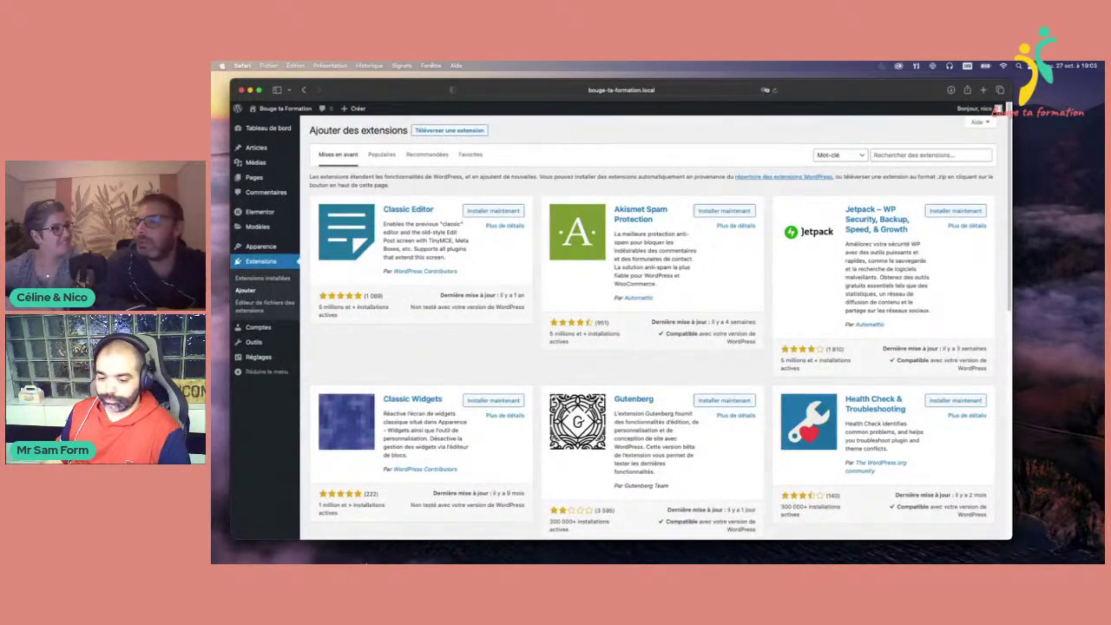
left_click(506, 531)
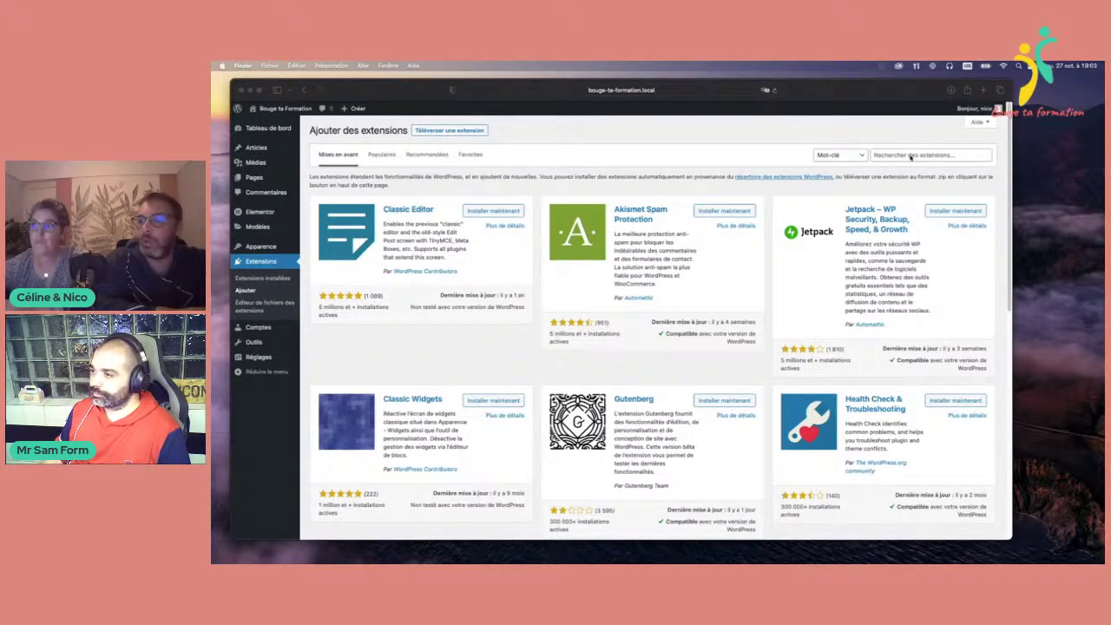
- Search the extensions for "tutor", then install and activate "Tutor LMS – eLearning and online course solution"
left_click(910, 155)
type("tutor")
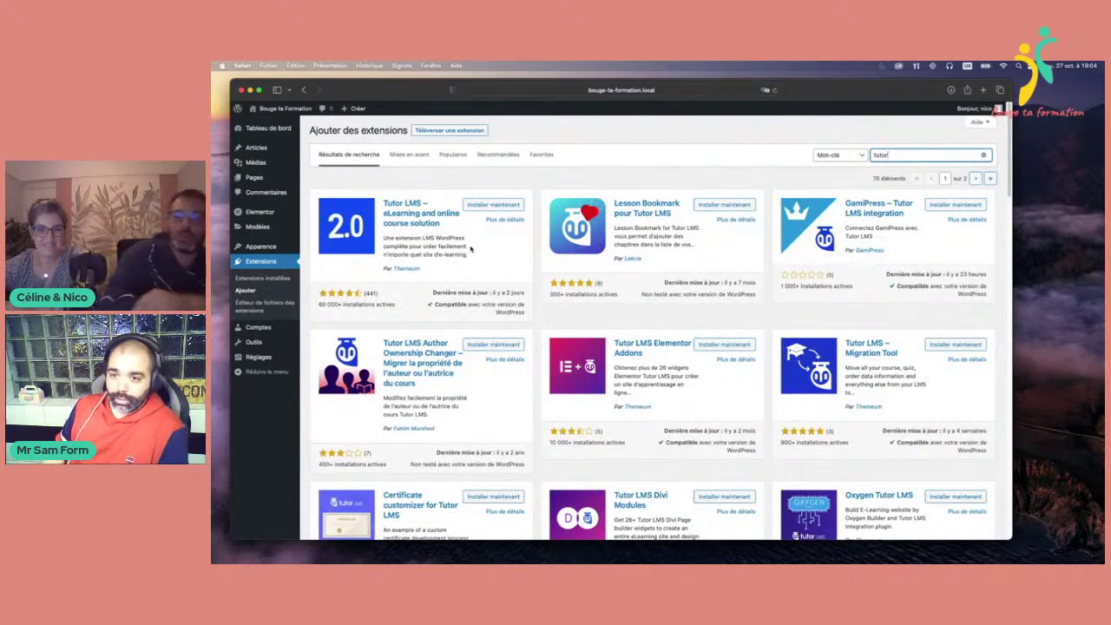
left_click(474, 208)
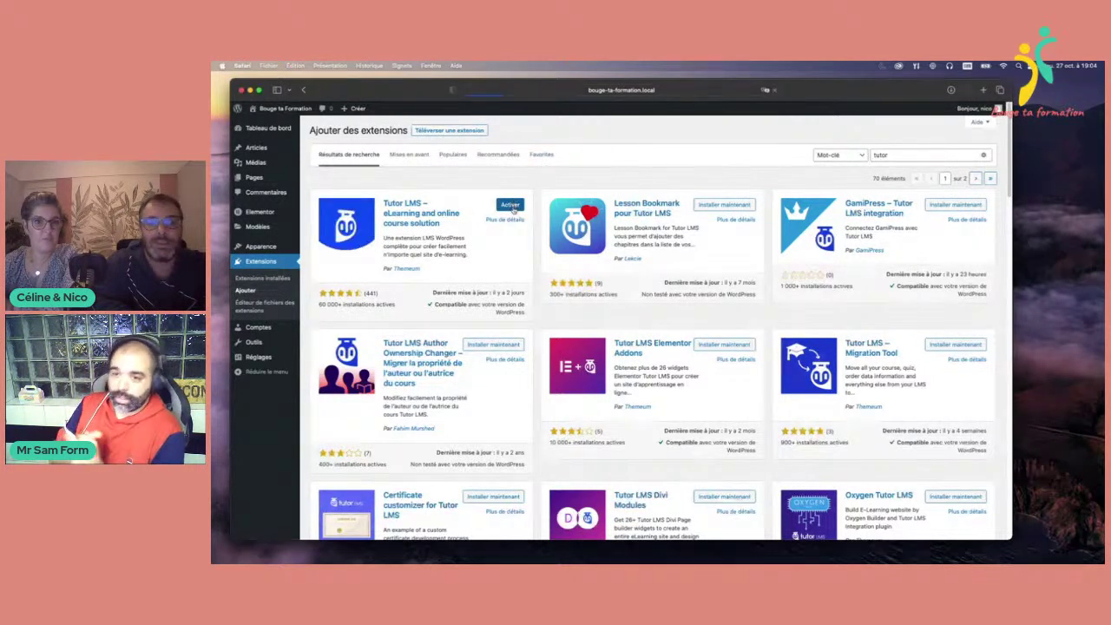
left_click(511, 206)
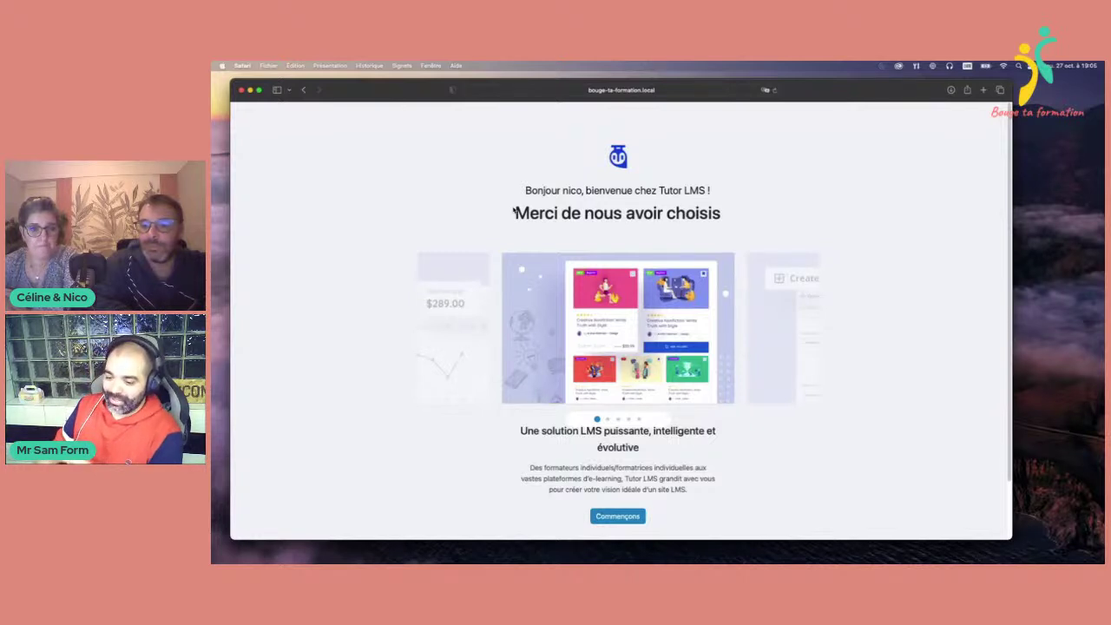
- Complete the Tutor LMS setup wizard, skipping the platform category and keeping the default general, course, instructor and payment settings
left_click(612, 516)
scroll(753, 434, "down", 1)
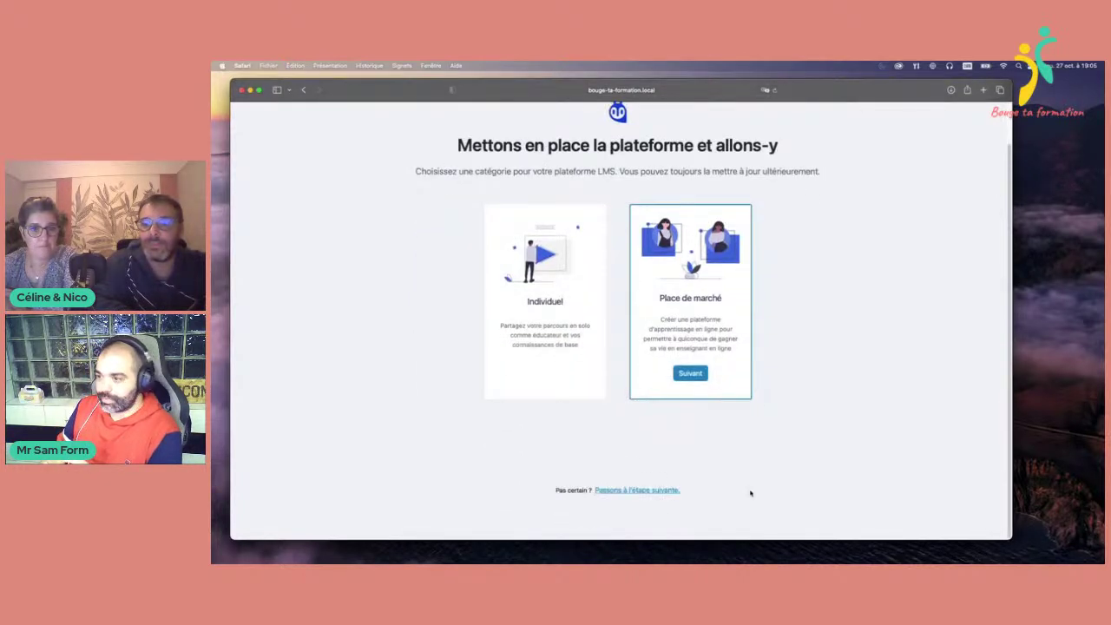
left_click(651, 493)
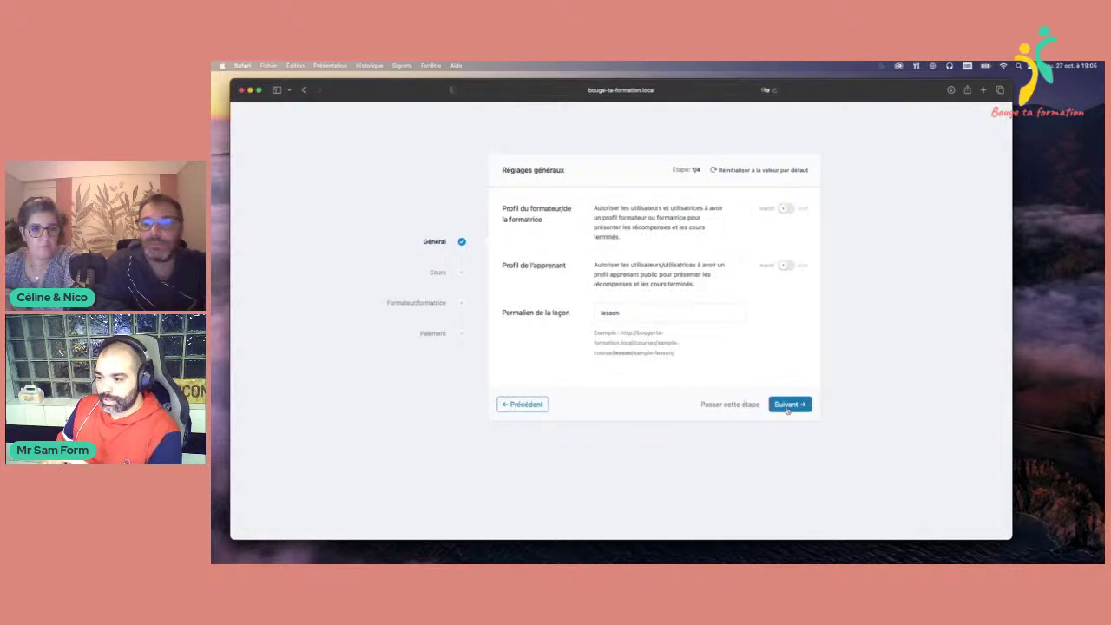
left_click(786, 404)
left_click(791, 390)
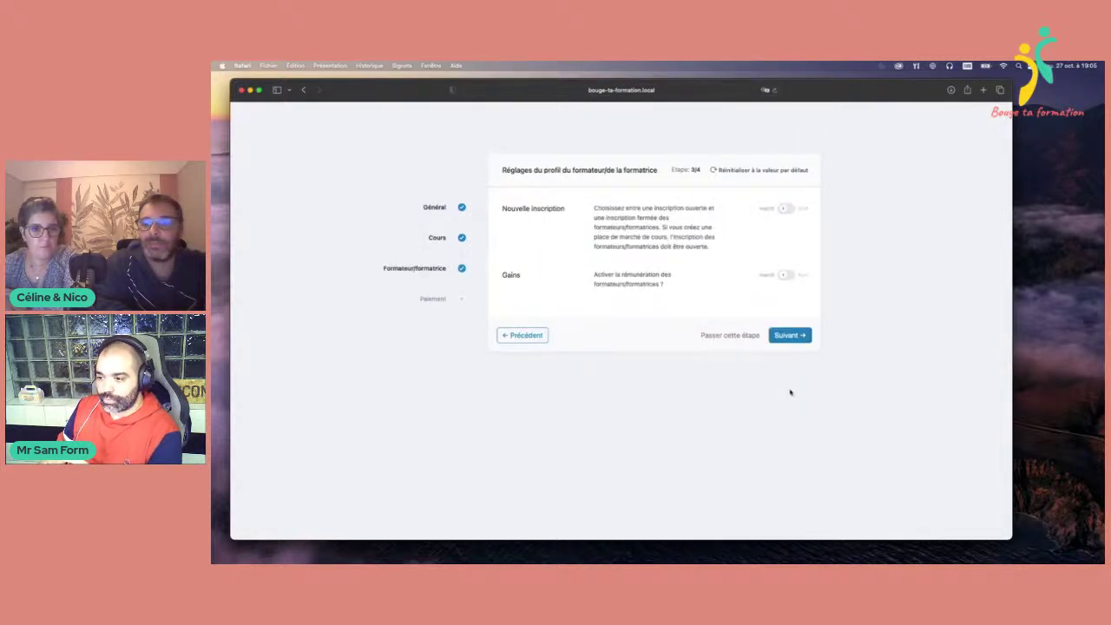
left_click(790, 337)
left_click(785, 406)
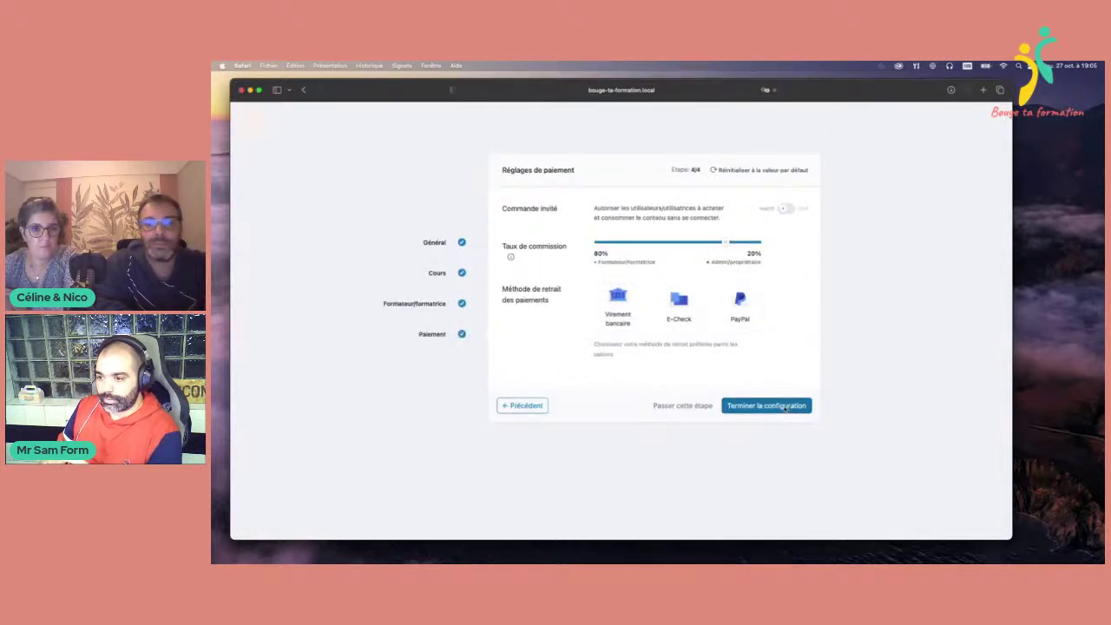
- Add a new course in Tutor LMS and title it "Comment faire une formation en ligne"
left_click(243, 160)
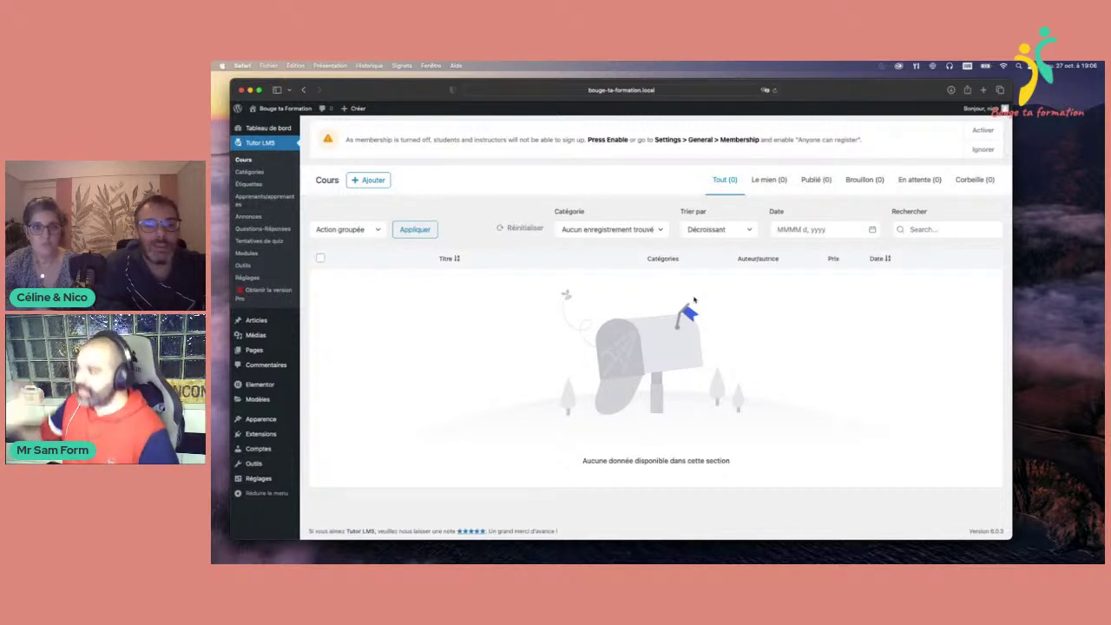
left_click(370, 181)
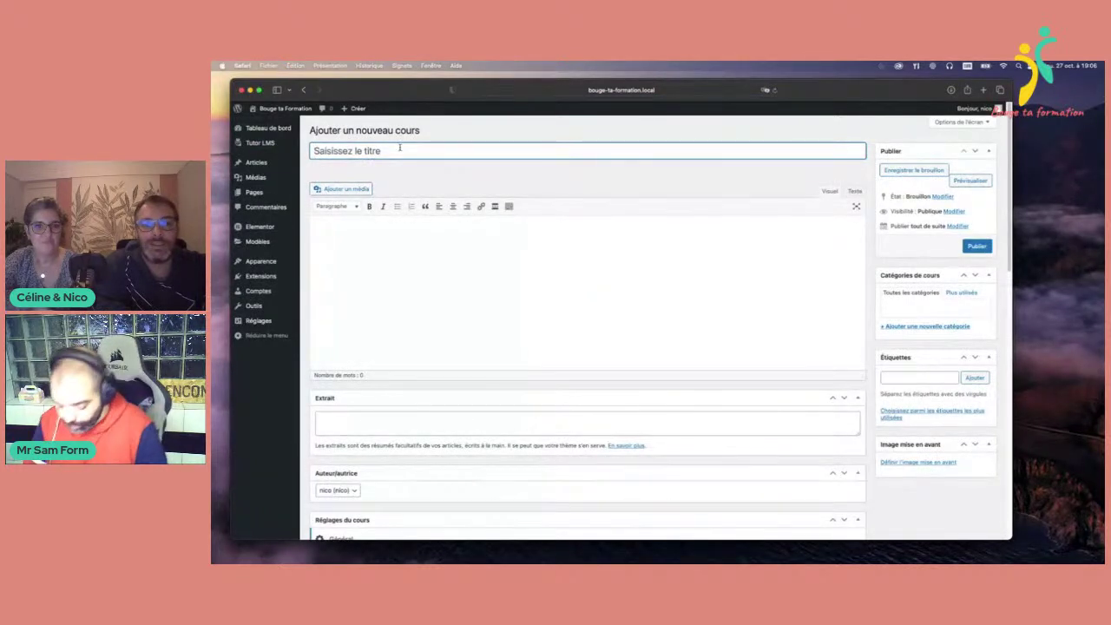
left_click(399, 150)
type("Commen")
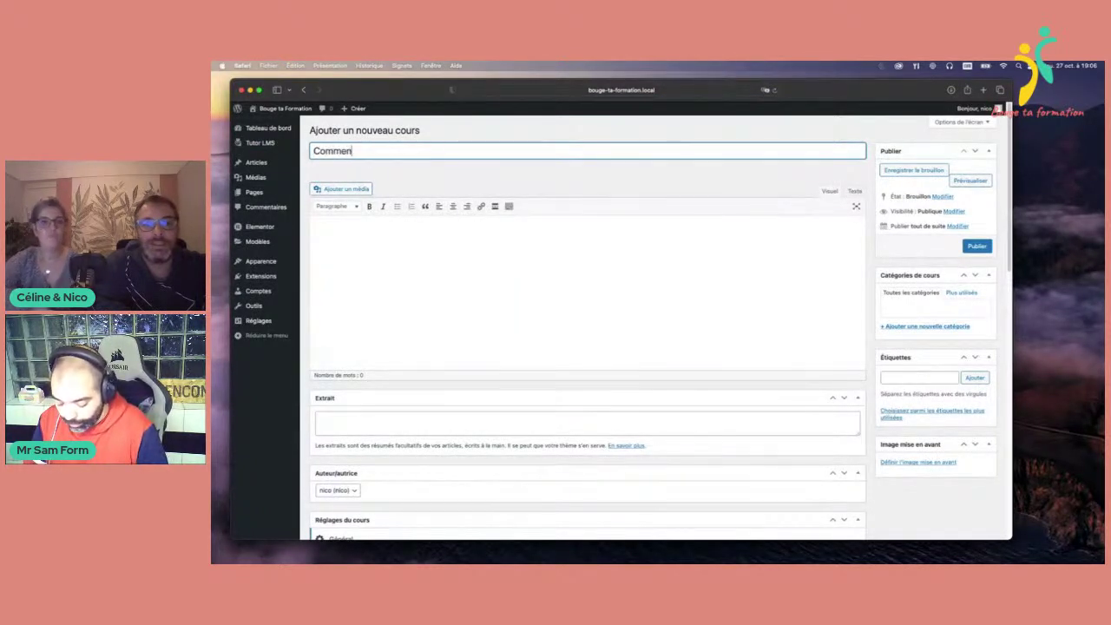
type("t faire ")
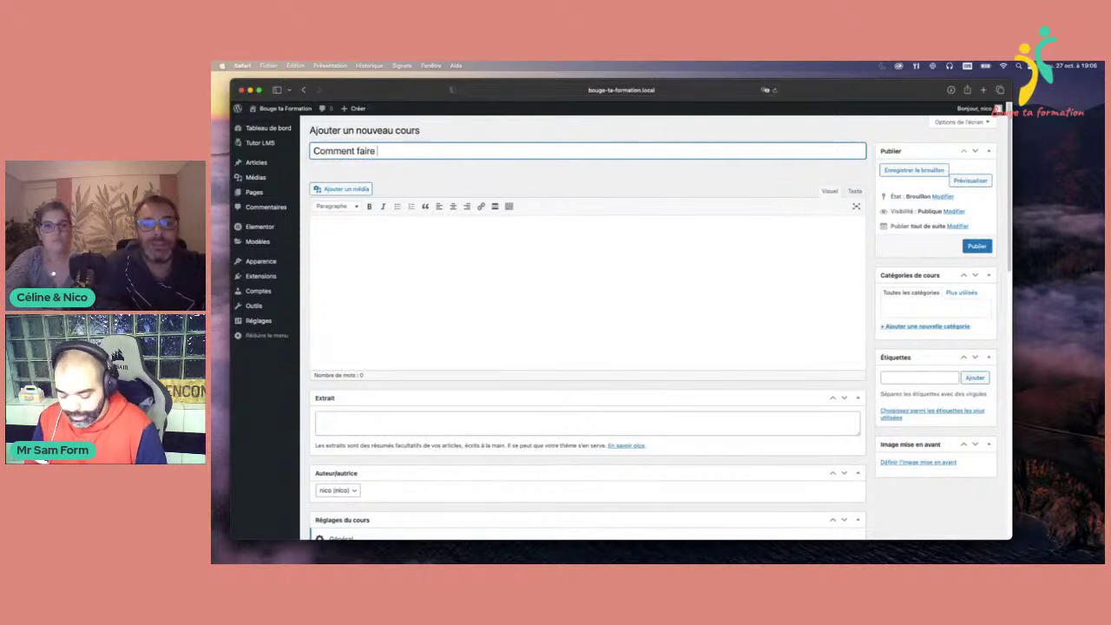
type("une formation en ligne")
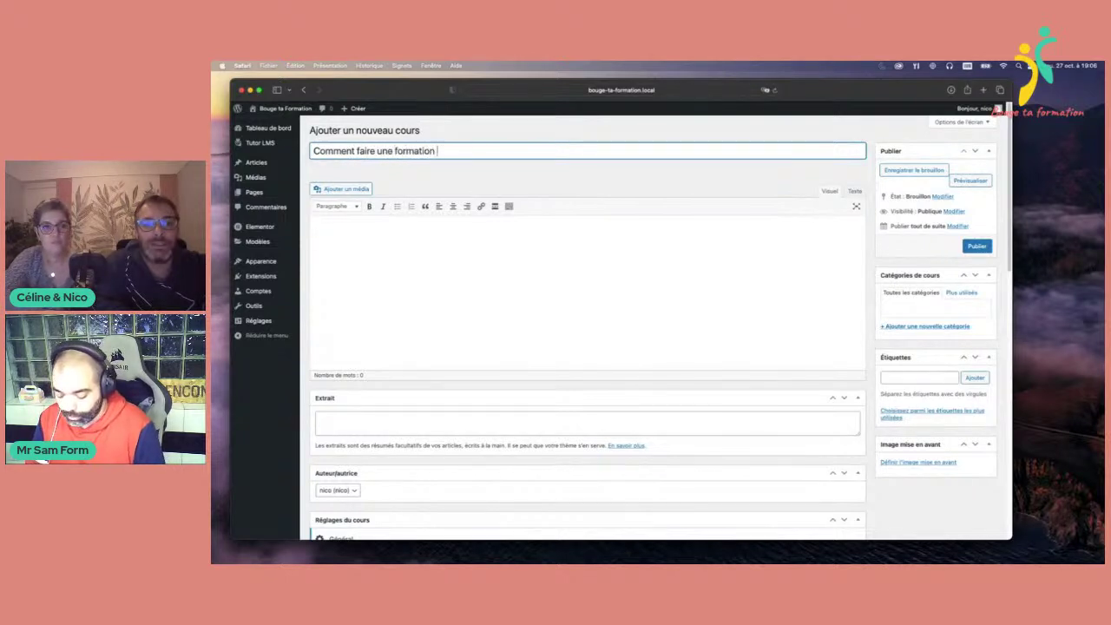
- Copy the course title into both the course description and the excerpt
left_click(371, 269)
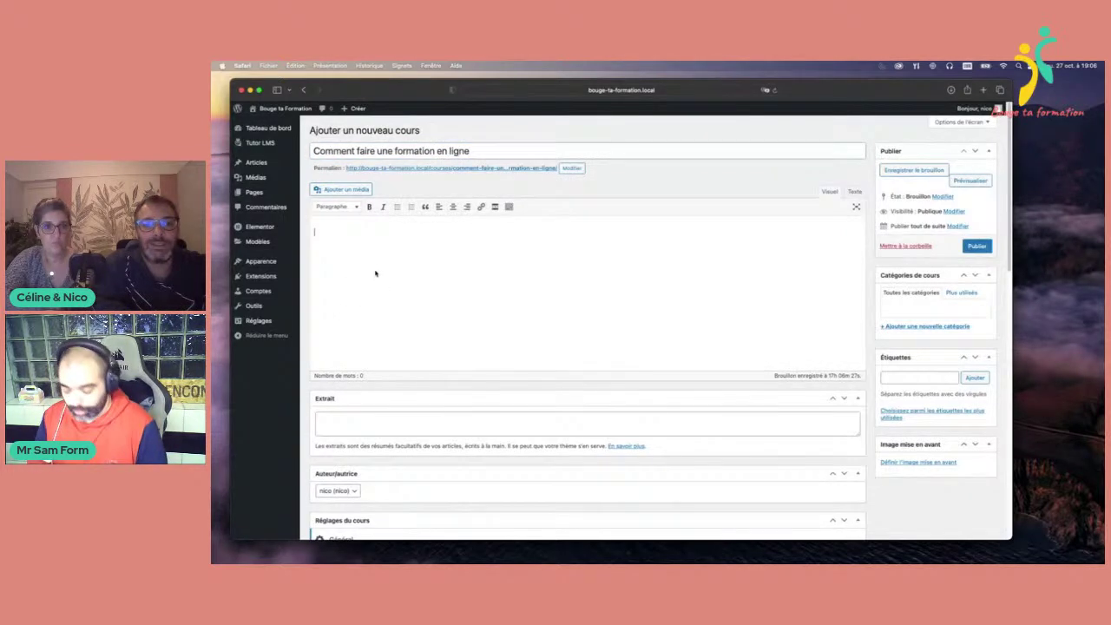
left_click(382, 151)
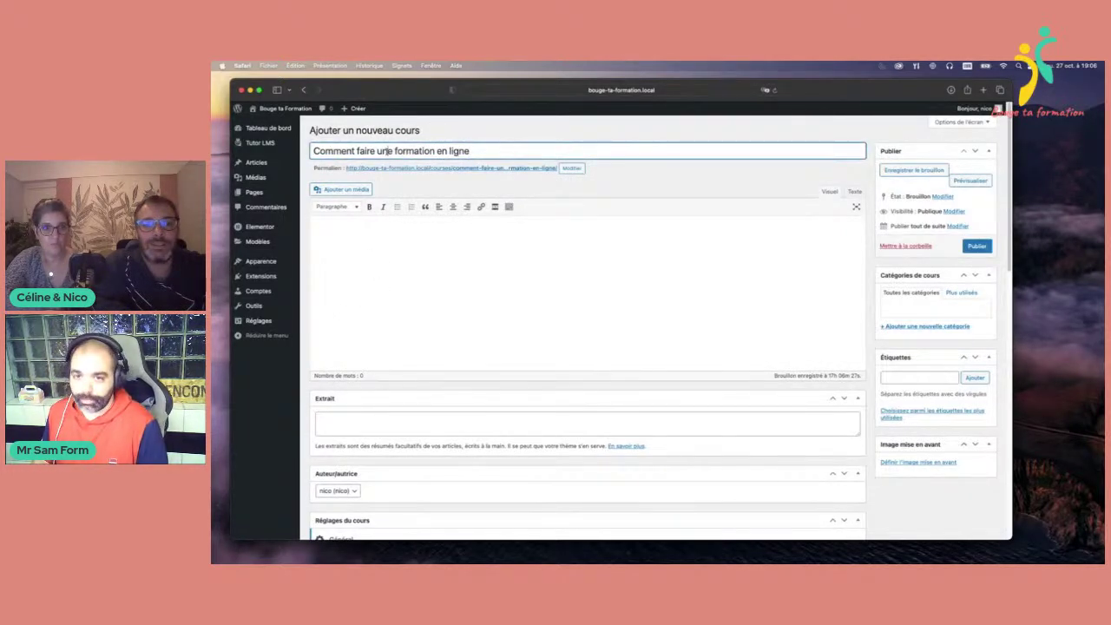
key("super+a")
key("super+c")
left_click(394, 248)
key("super+v")
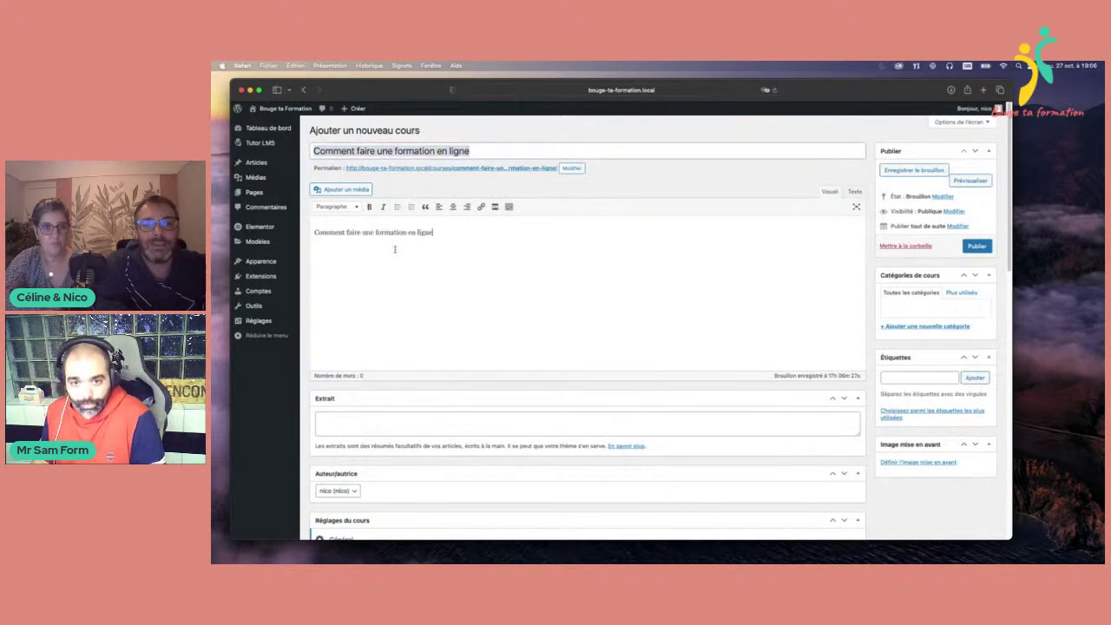
left_click(400, 426)
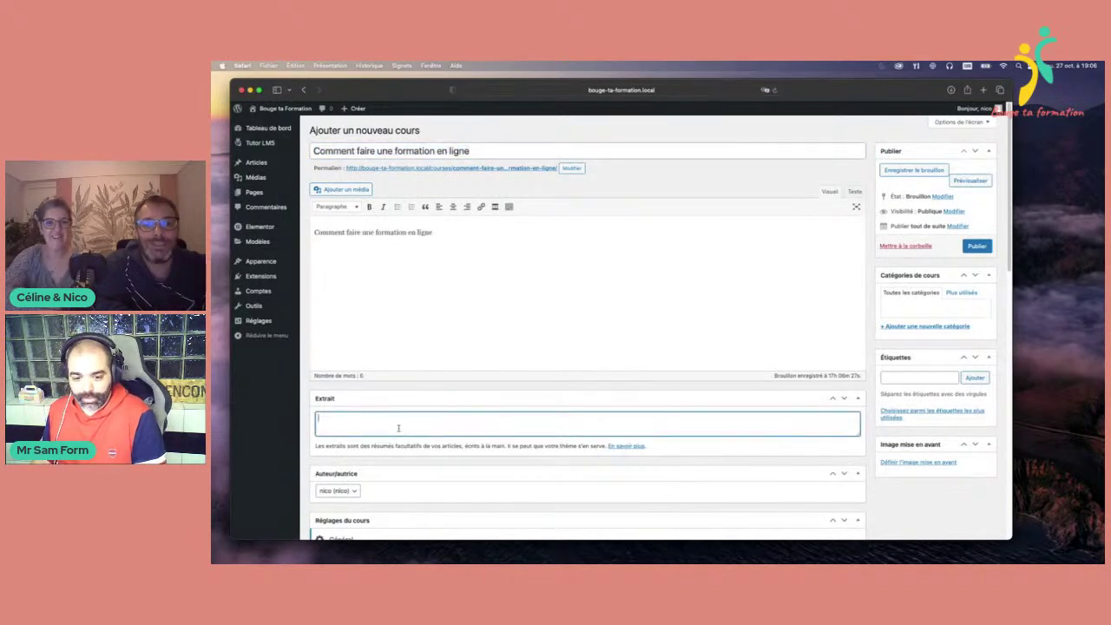
key("super+v")
- Add a topic named "Introduction" in the course builder, with its summary left empty
scroll(416, 421, "down", 3)
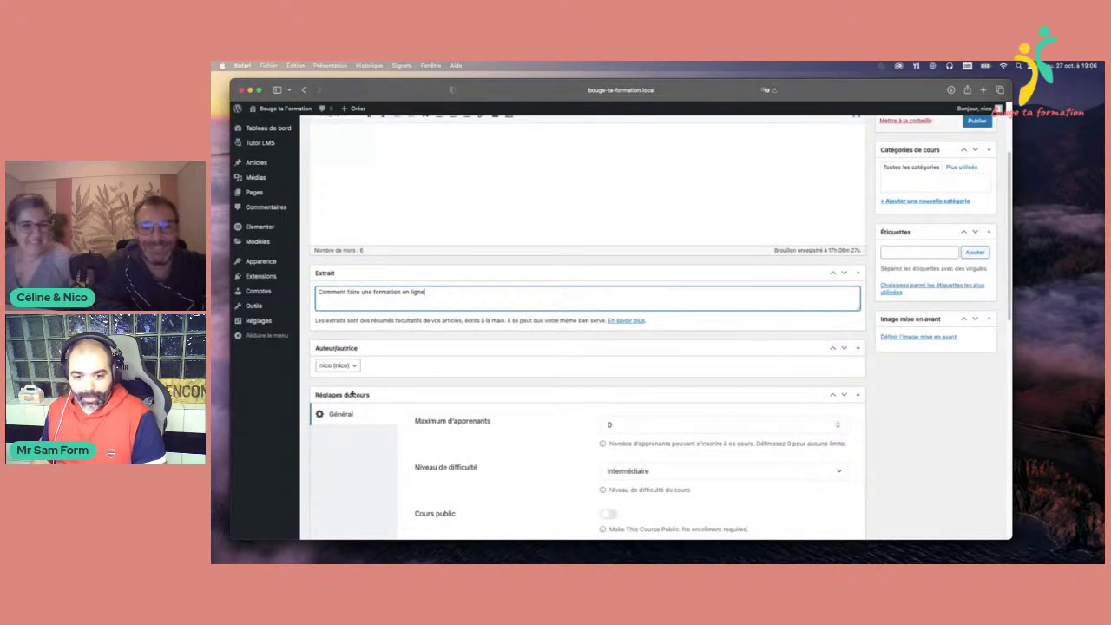
scroll(434, 410, "down", 5)
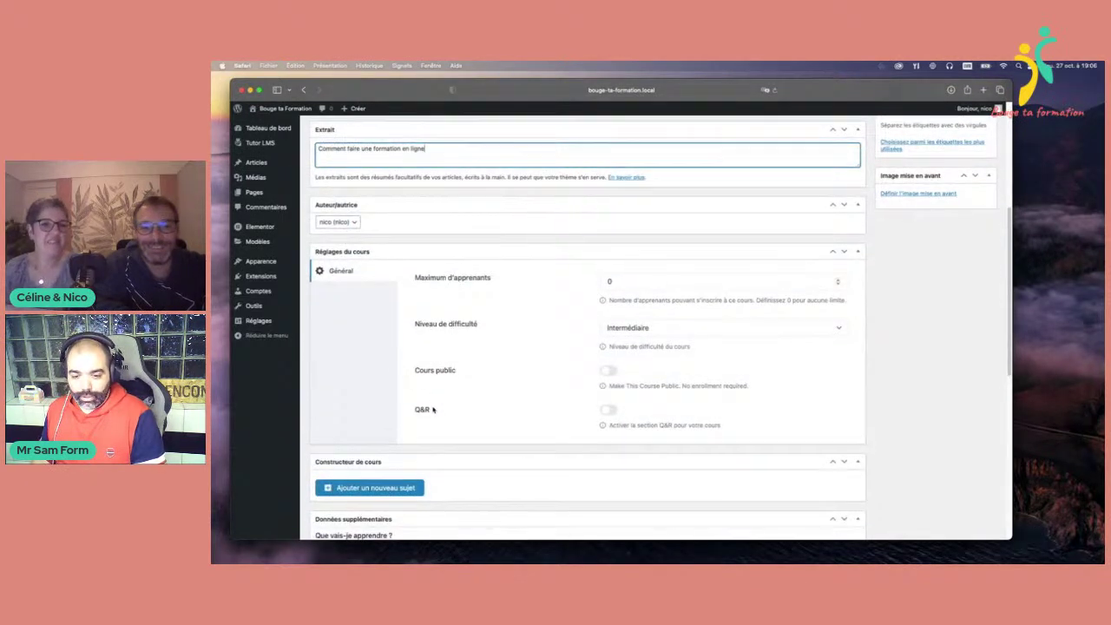
scroll(433, 407, "down", 1)
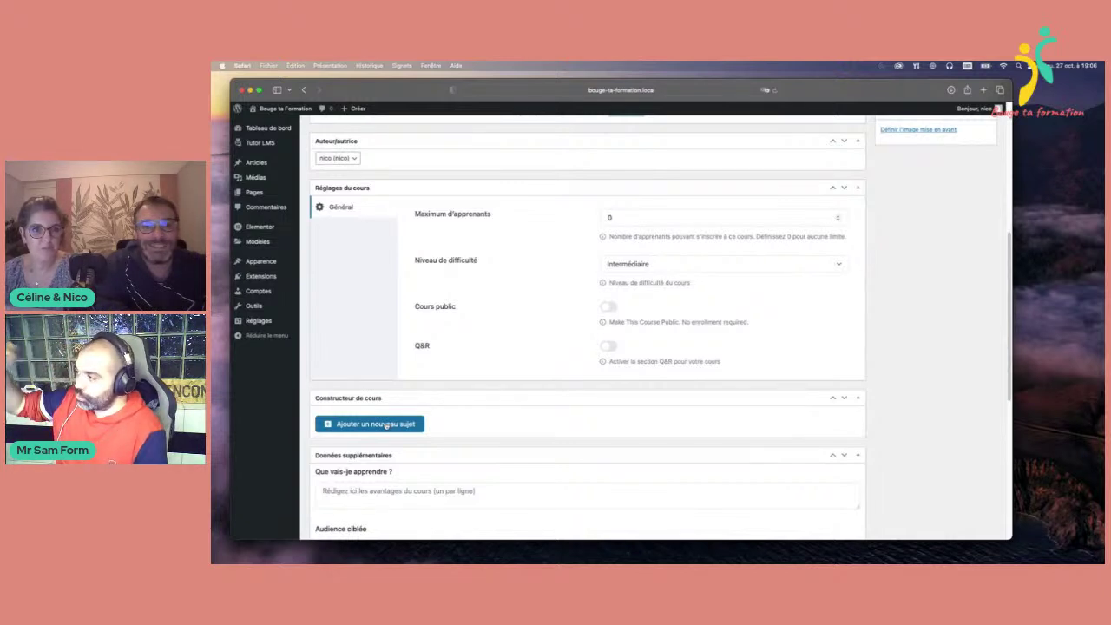
left_click(386, 424)
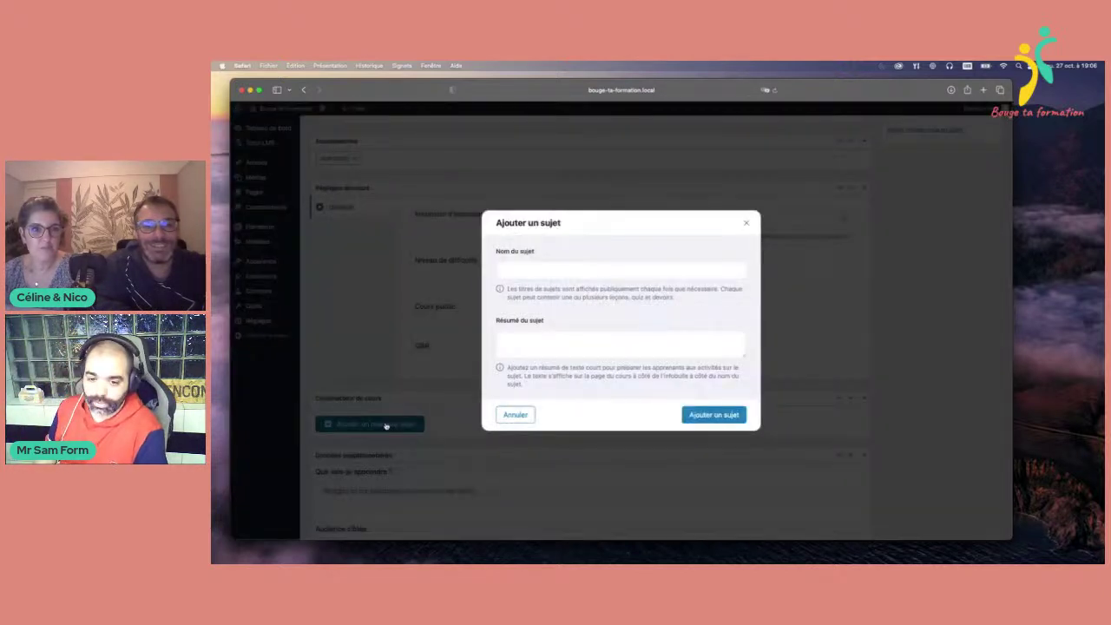
left_click(570, 269)
type("Introduction")
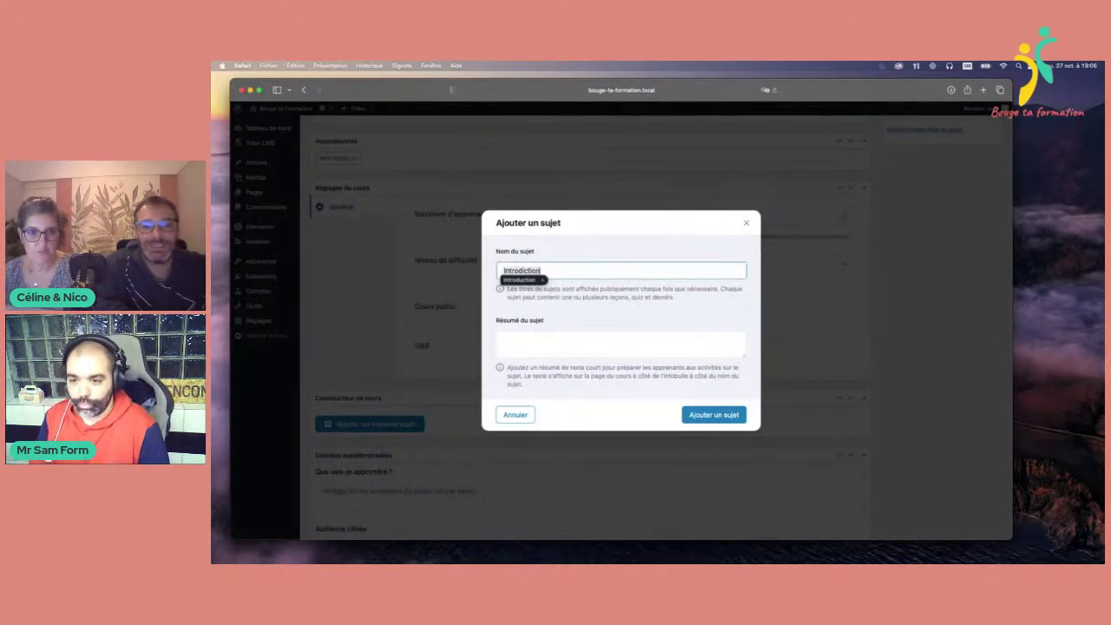
left_click(521, 281)
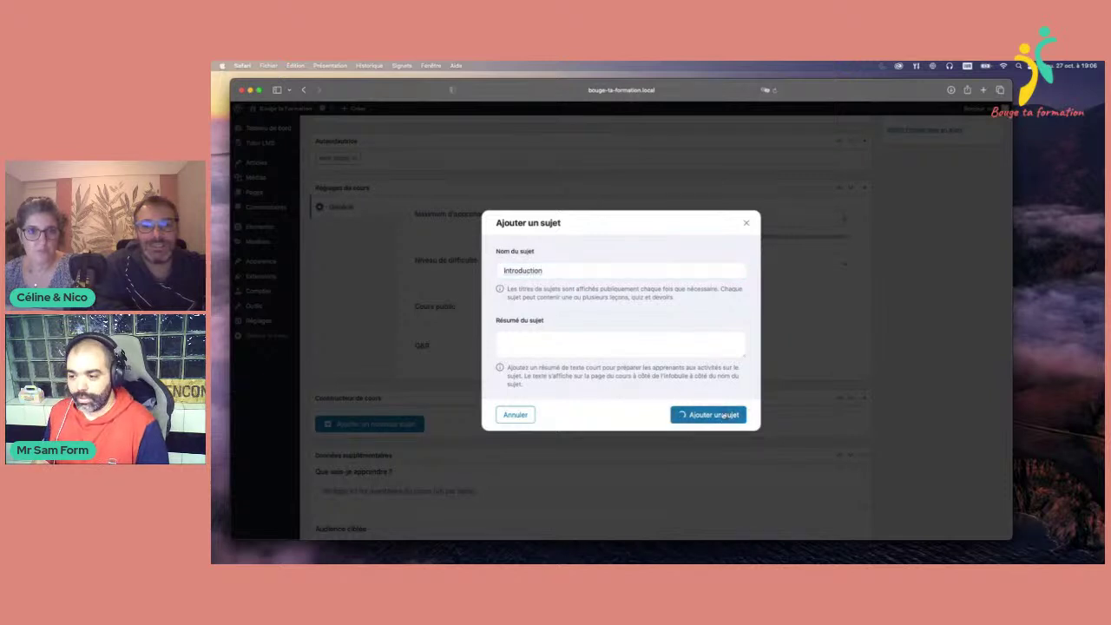
left_click(713, 415)
- Add a second topic named "Les cours" to the course
left_click(375, 482)
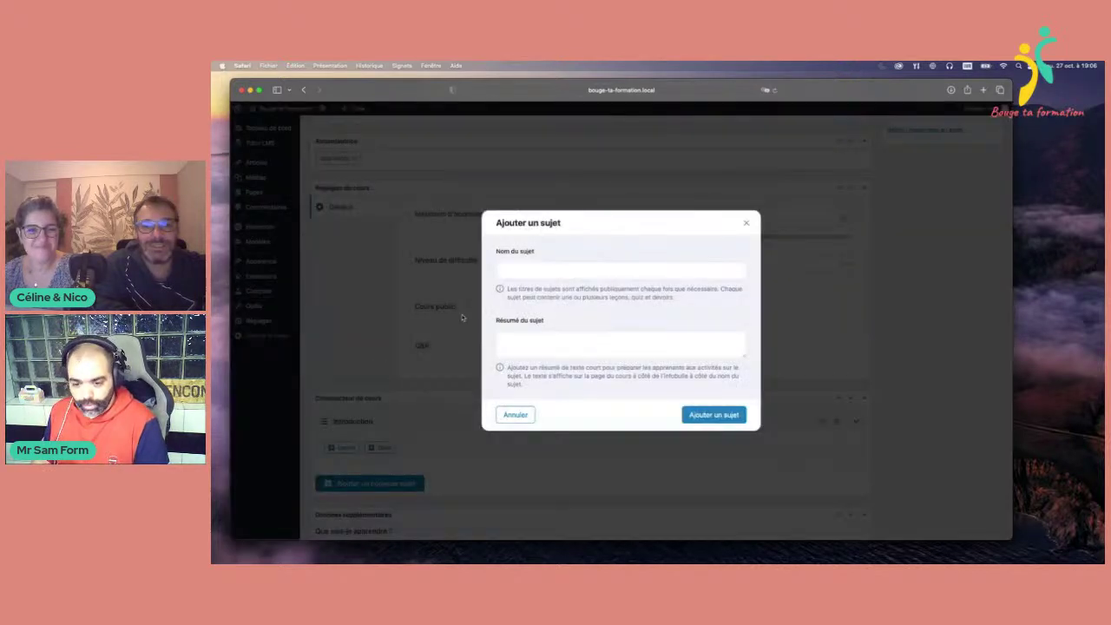
type("Les cours")
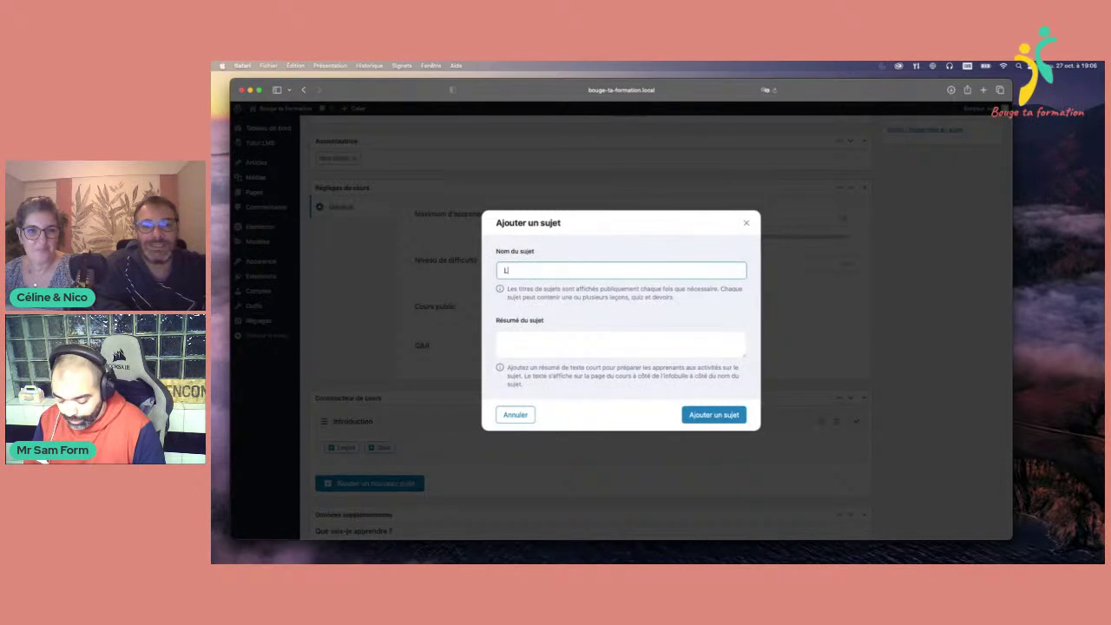
left_click(688, 415)
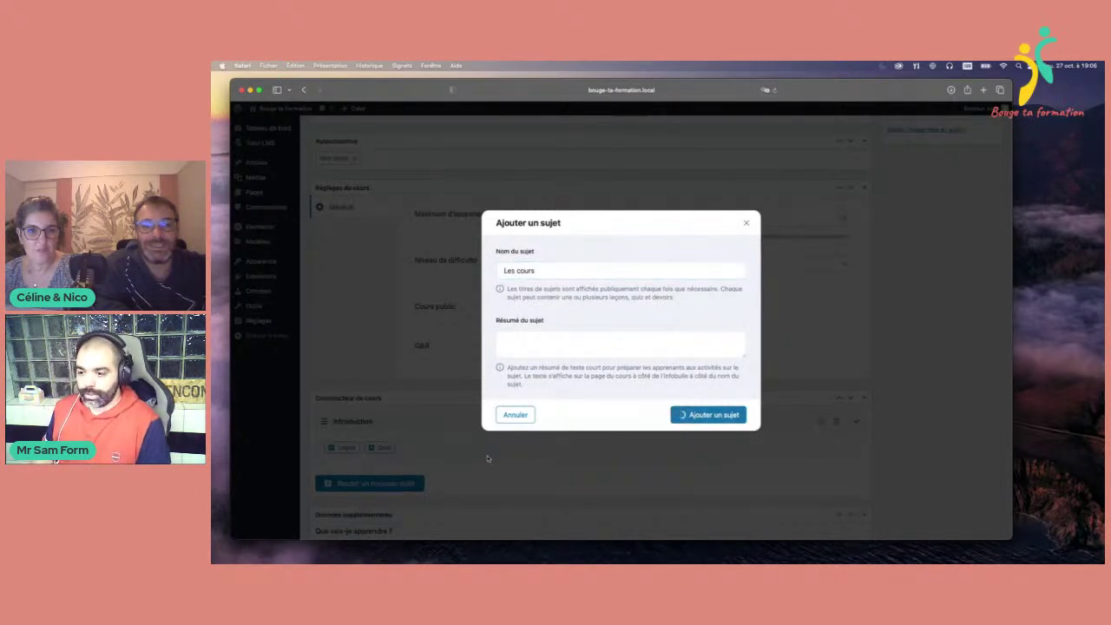
- Try to add a third topic named "Les élèves" to the course
left_click(369, 515)
left_click(536, 263)
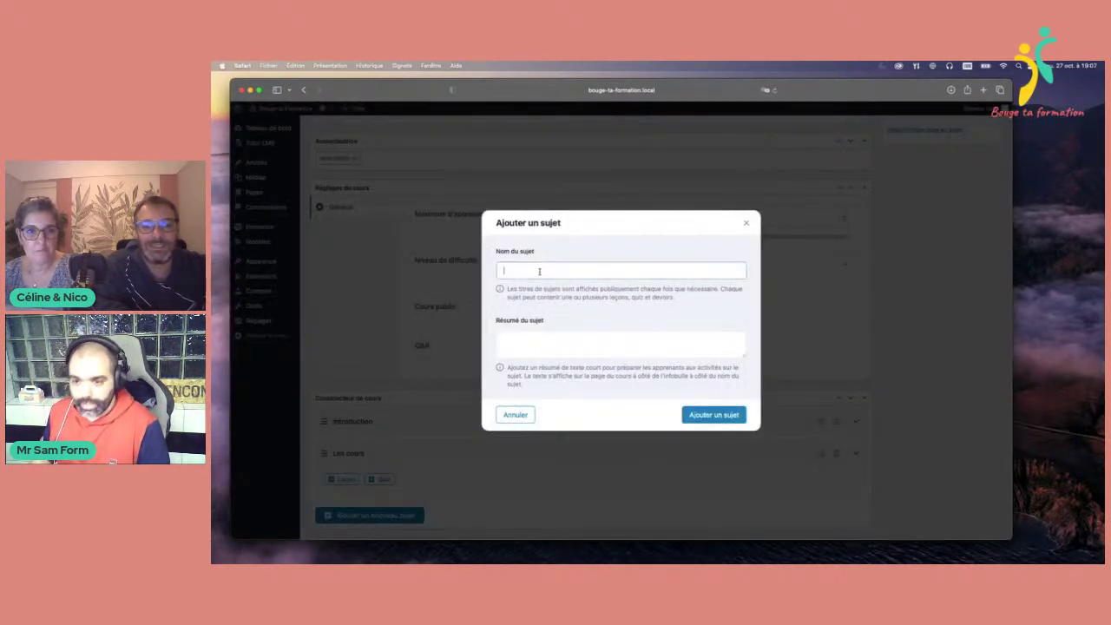
type("Les él")
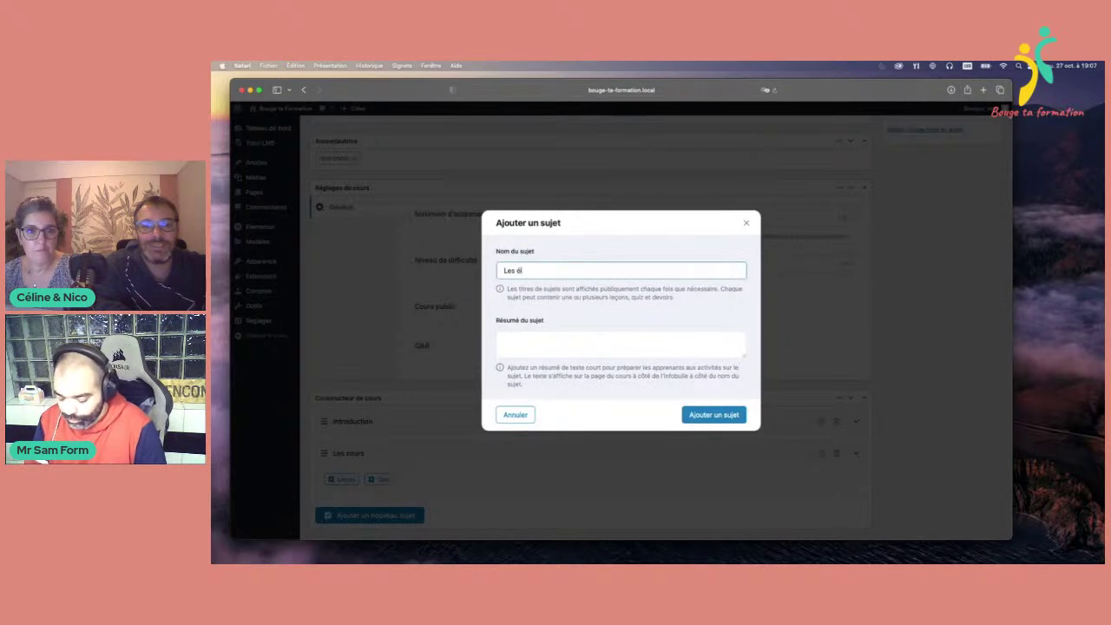
type("èves")
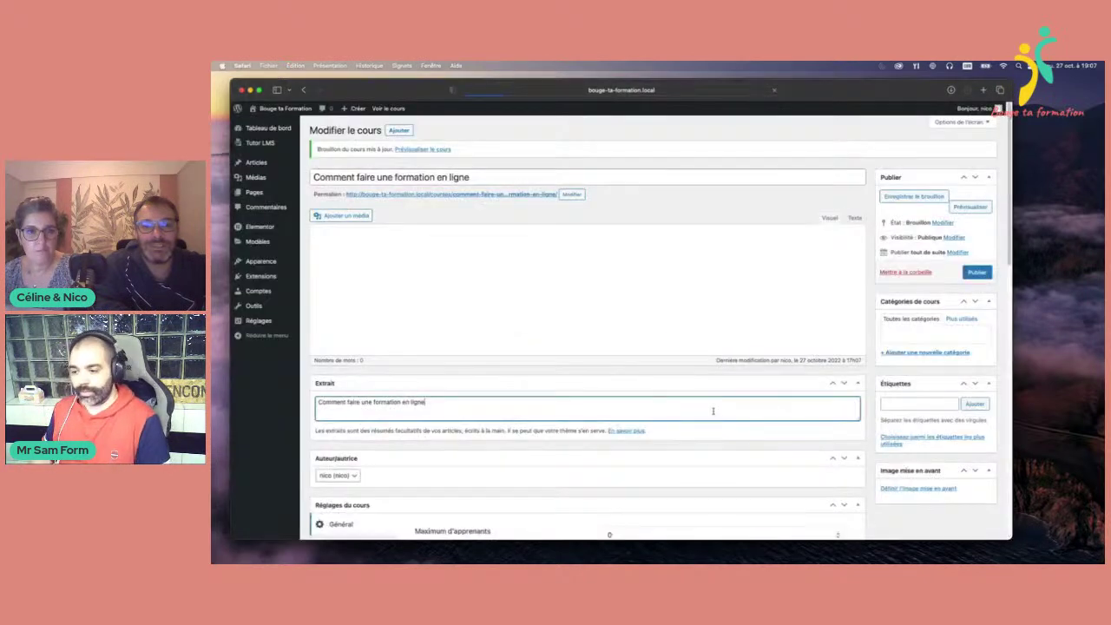
- Expand the "Introduction" and "Les cours" topics and view the new-lesson form under "Introduction", closing it without saving
scroll(364, 360, "down", 10)
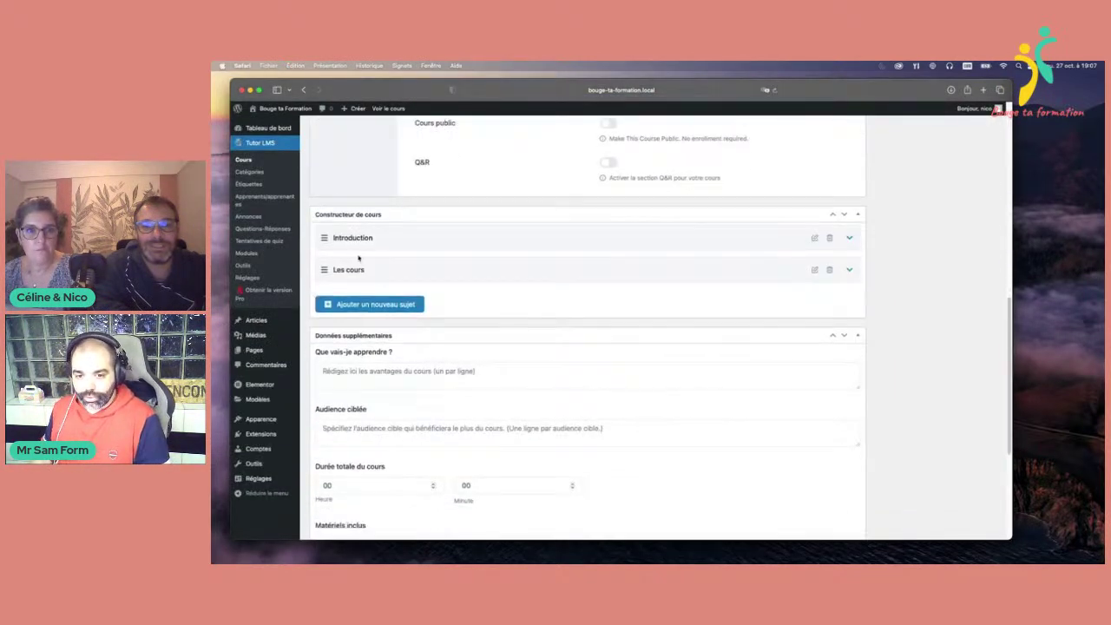
left_click(359, 251)
left_click(361, 297)
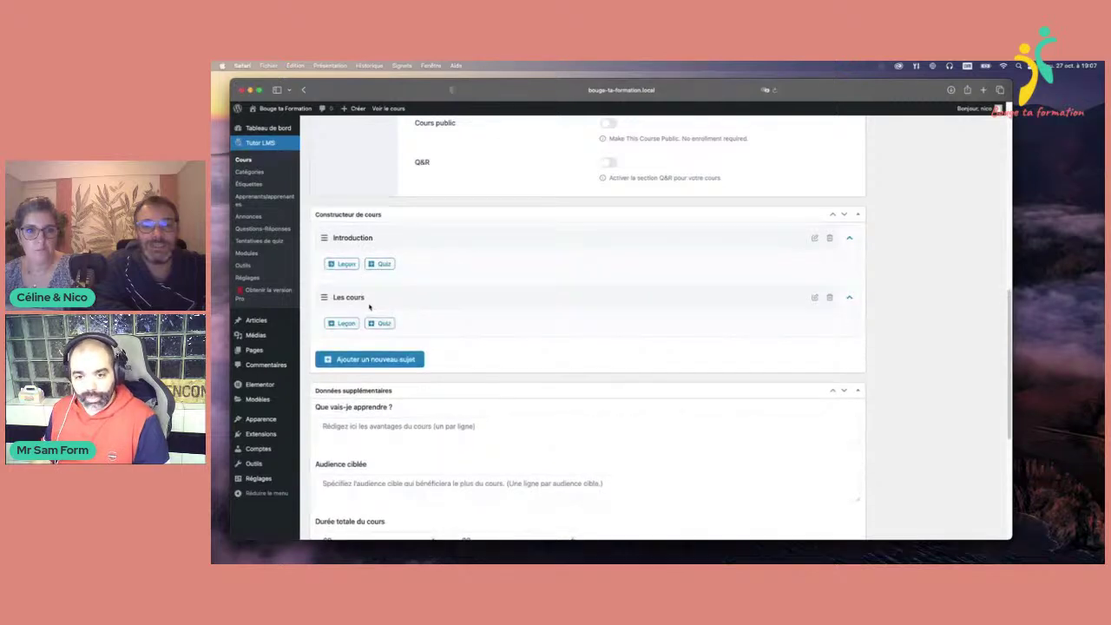
left_click(341, 264)
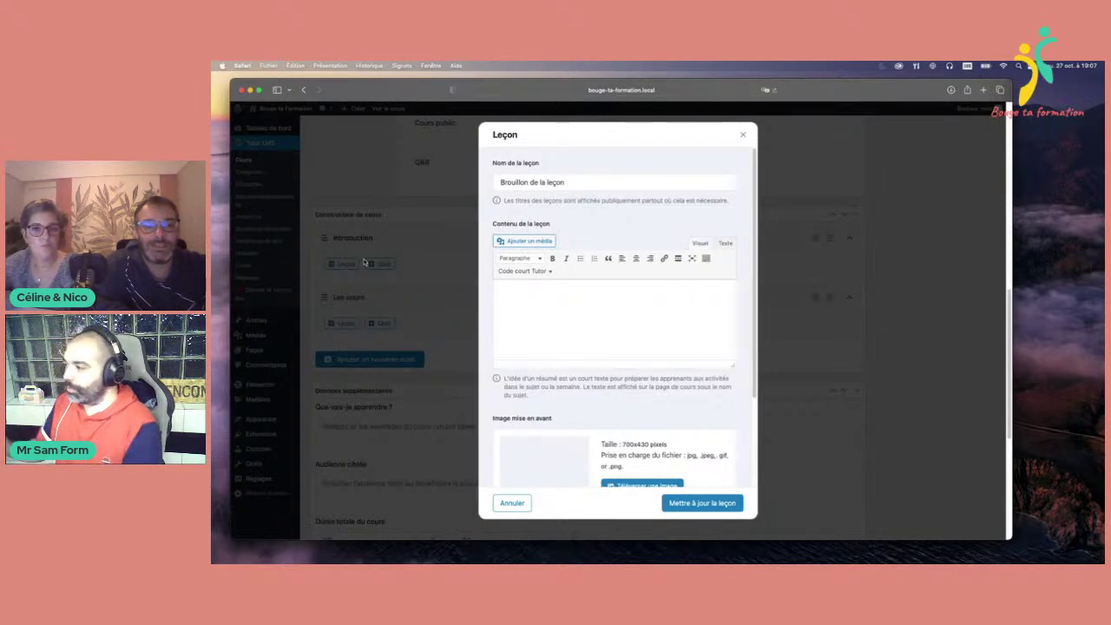
left_click(529, 180)
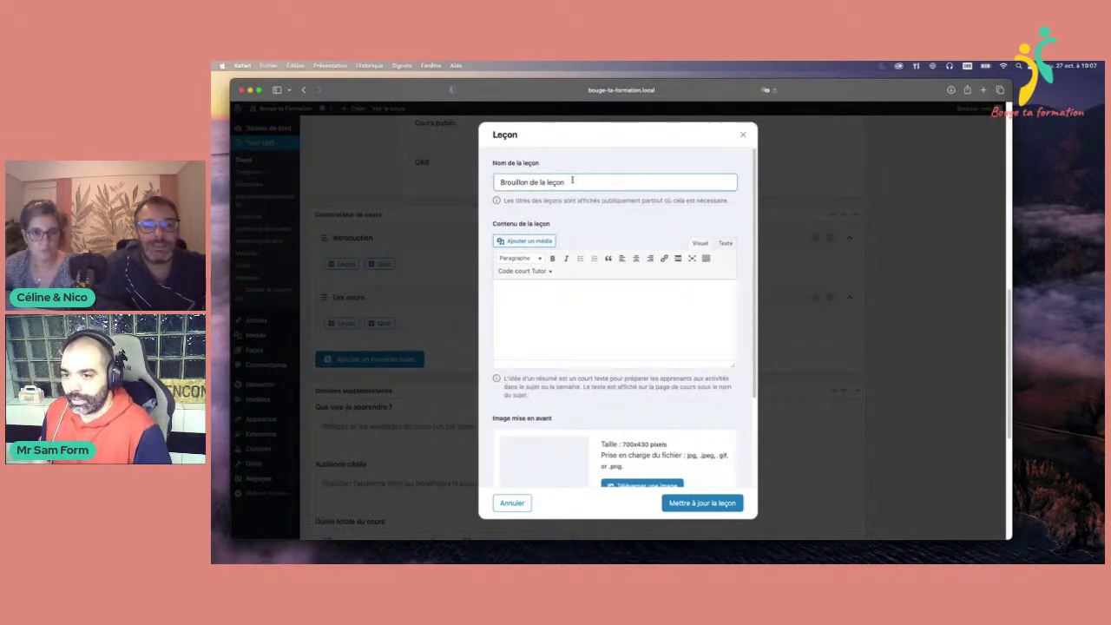
triple_click(501, 179)
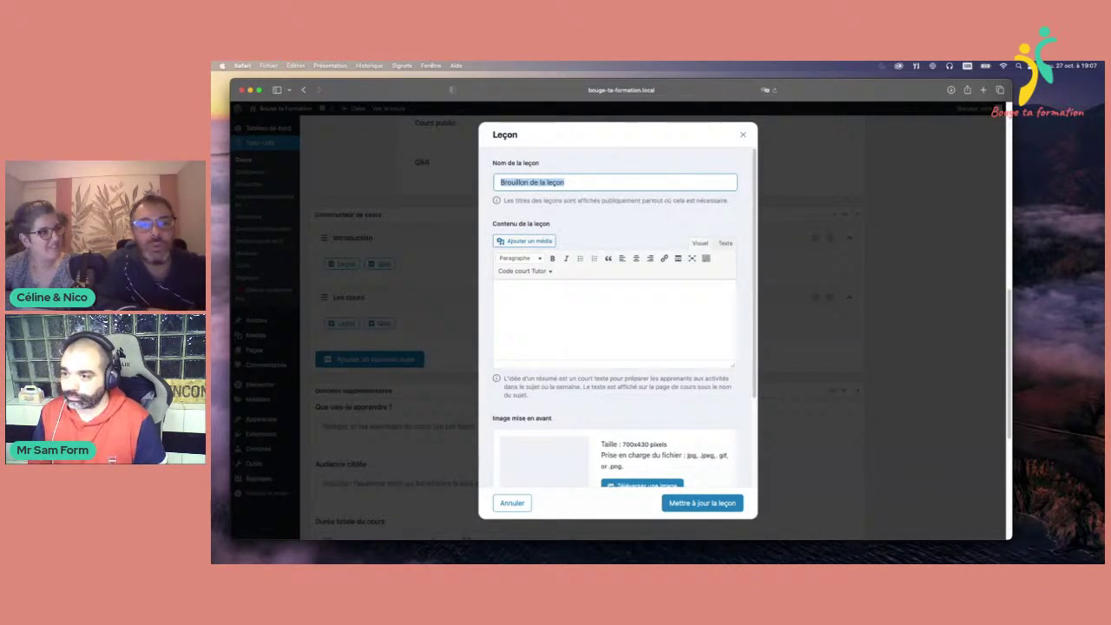
left_click(742, 134)
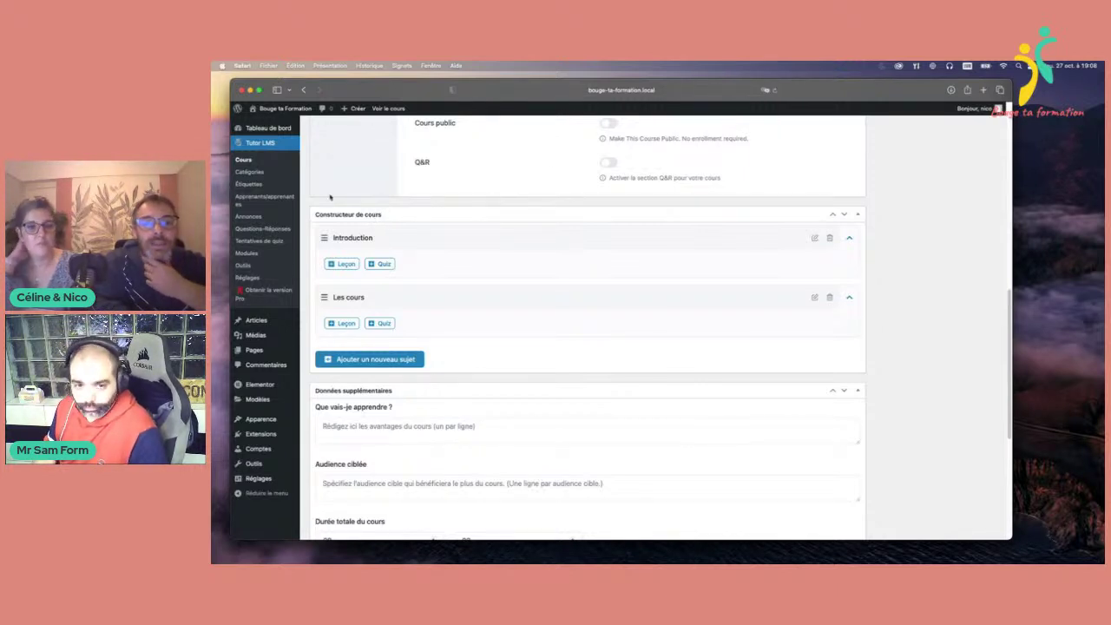
- View the Tutor LMS learners list and its notice about enabling membership registration
left_click(274, 203)
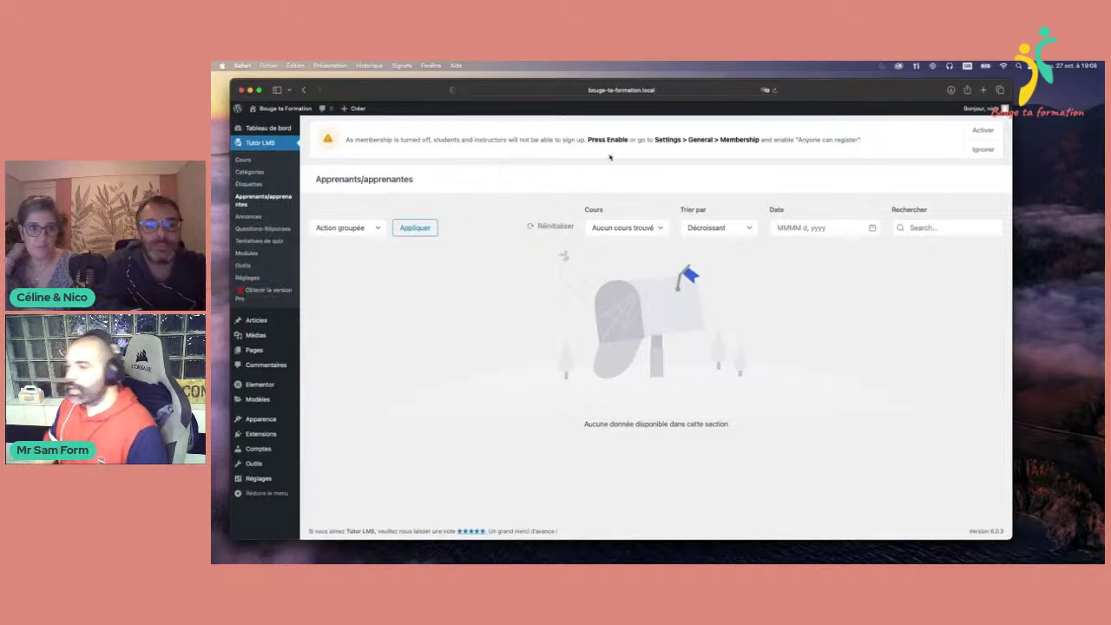
left_click(975, 134)
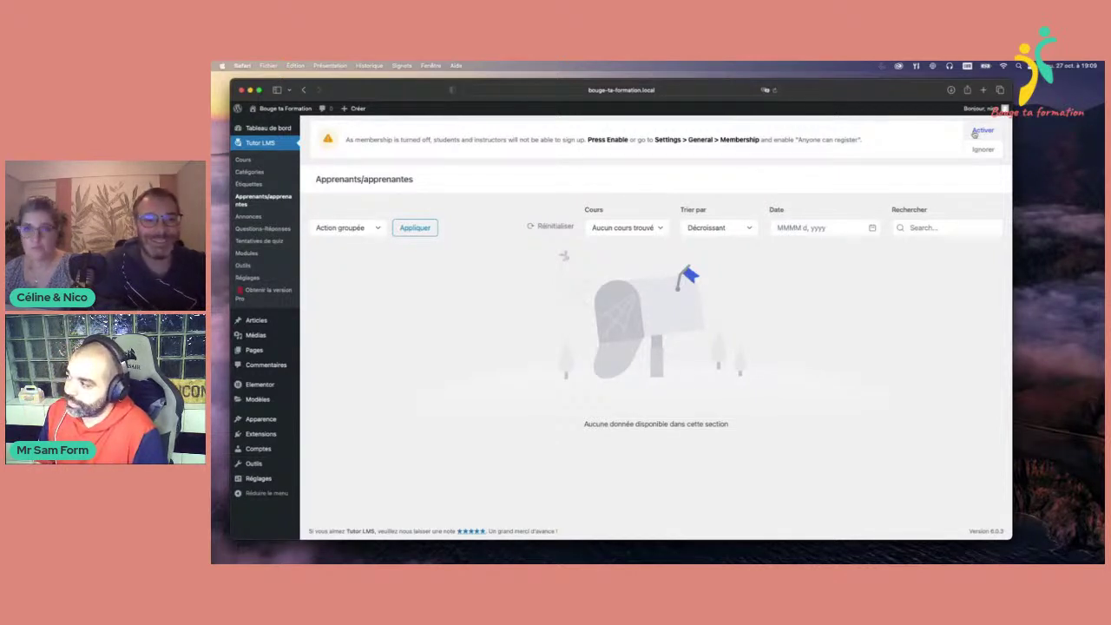
left_click(243, 160)
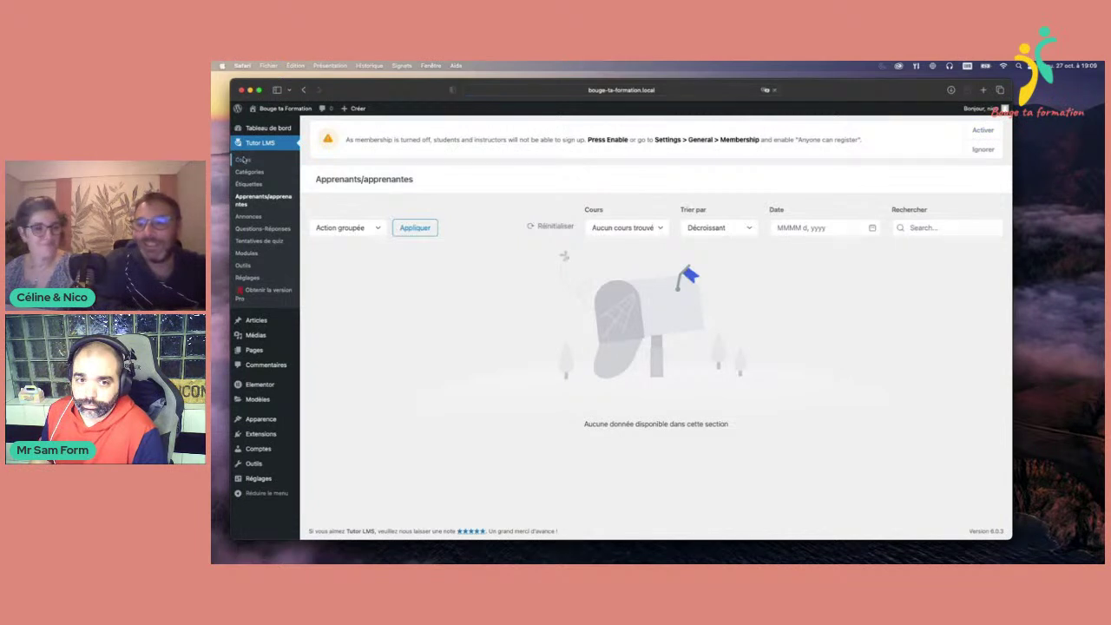
- Review the Tutor LMS settings for general options, courses, monetisation and design
left_click(252, 278)
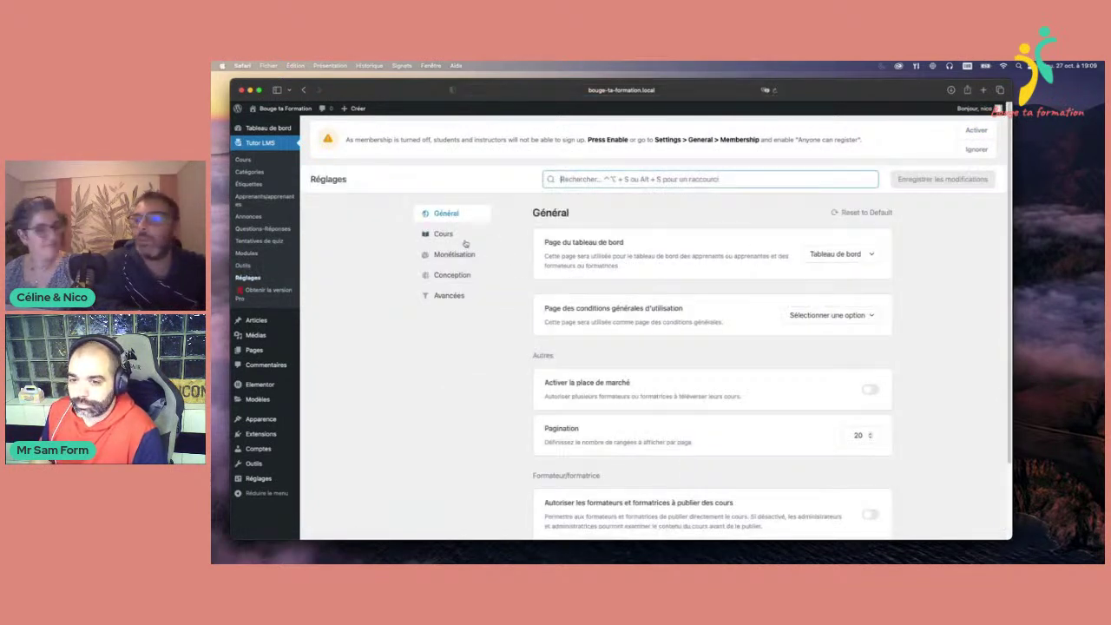
left_click(463, 240)
left_click(462, 254)
left_click(458, 271)
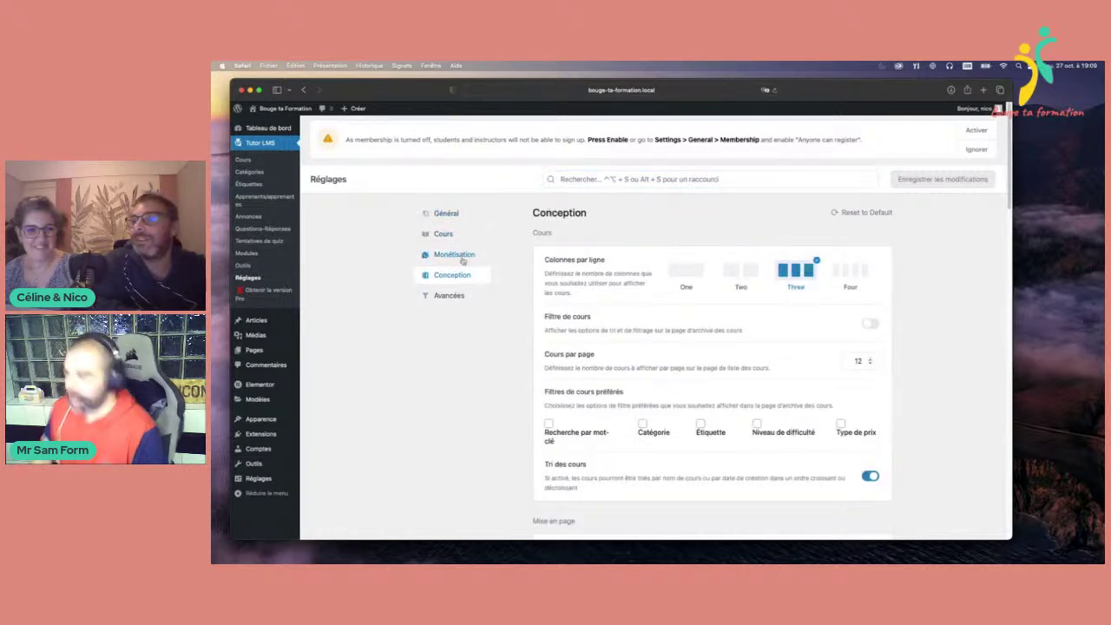